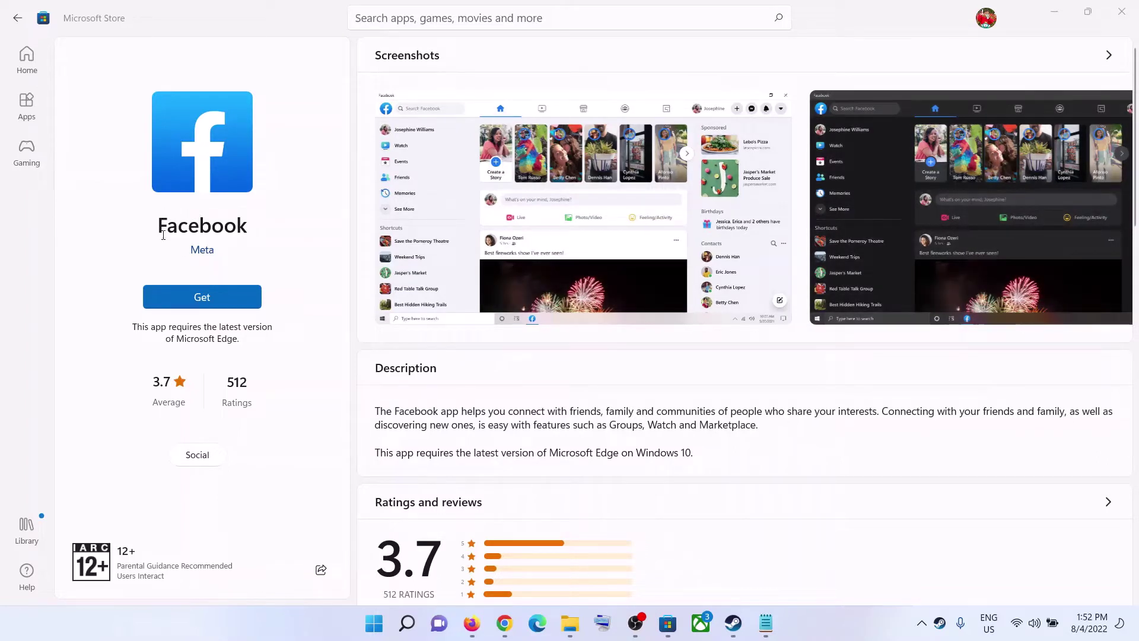
# Try to get the Facebook app, and highlight the logout and login instruction under Step 1 of the Word notes
pyautogui.click(205, 296)
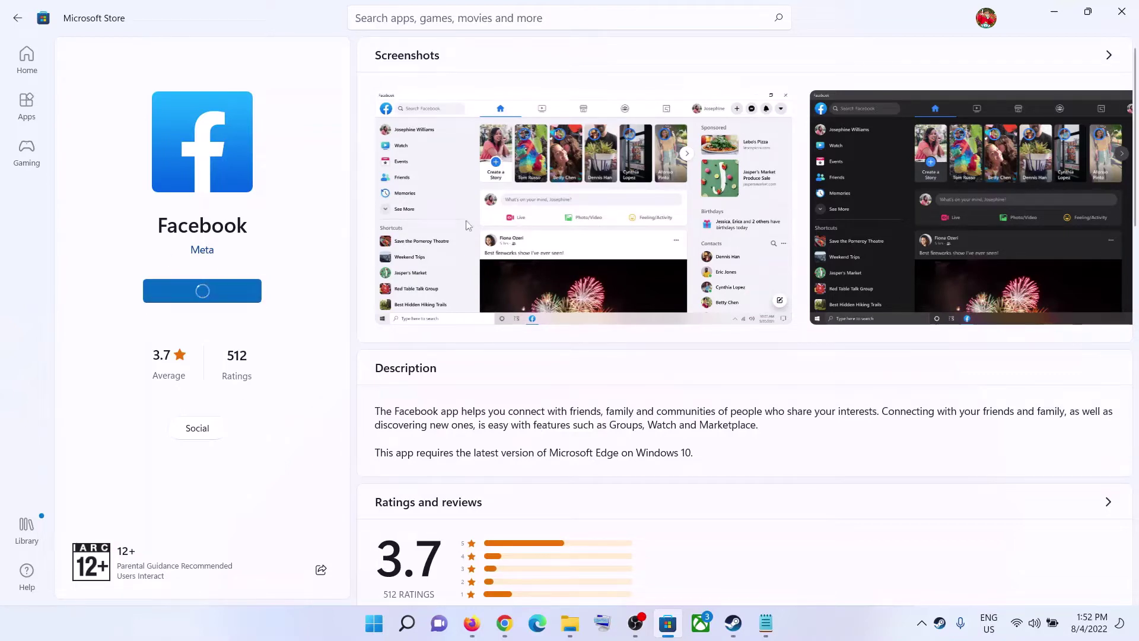
pyautogui.click(821, 625)
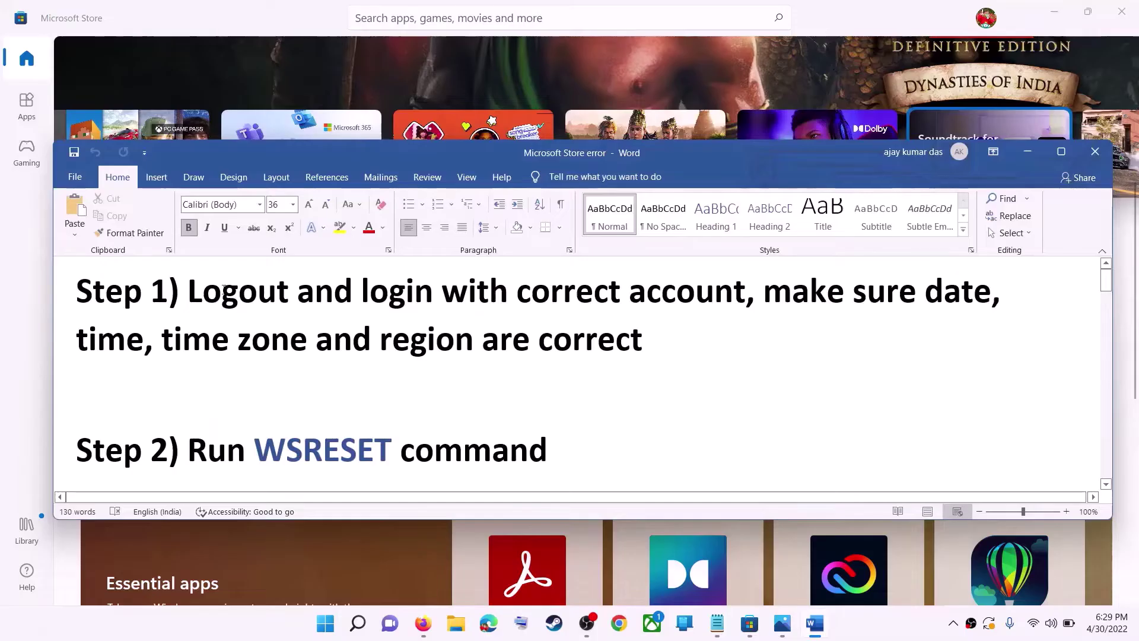
pyautogui.moveTo(223, 291); pyautogui.dragTo(700, 293)
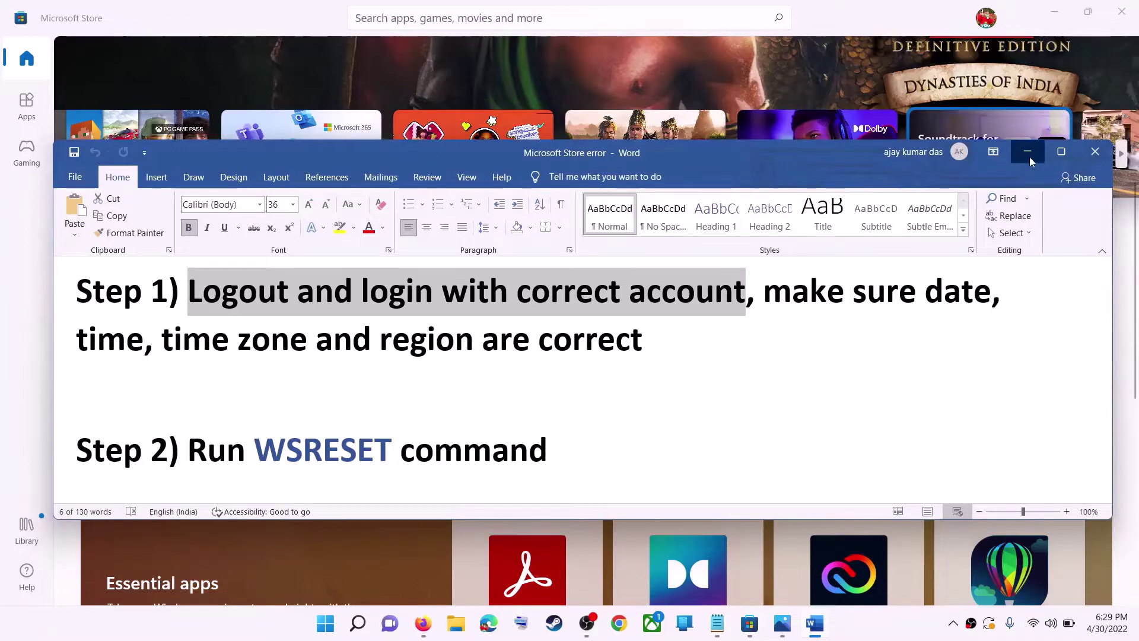
# Minimize Word, sign out of Microsoft Store, and sign back in with the first listed Microsoft account
pyautogui.click(1030, 156)
pyautogui.scroll(4, 793, 296)
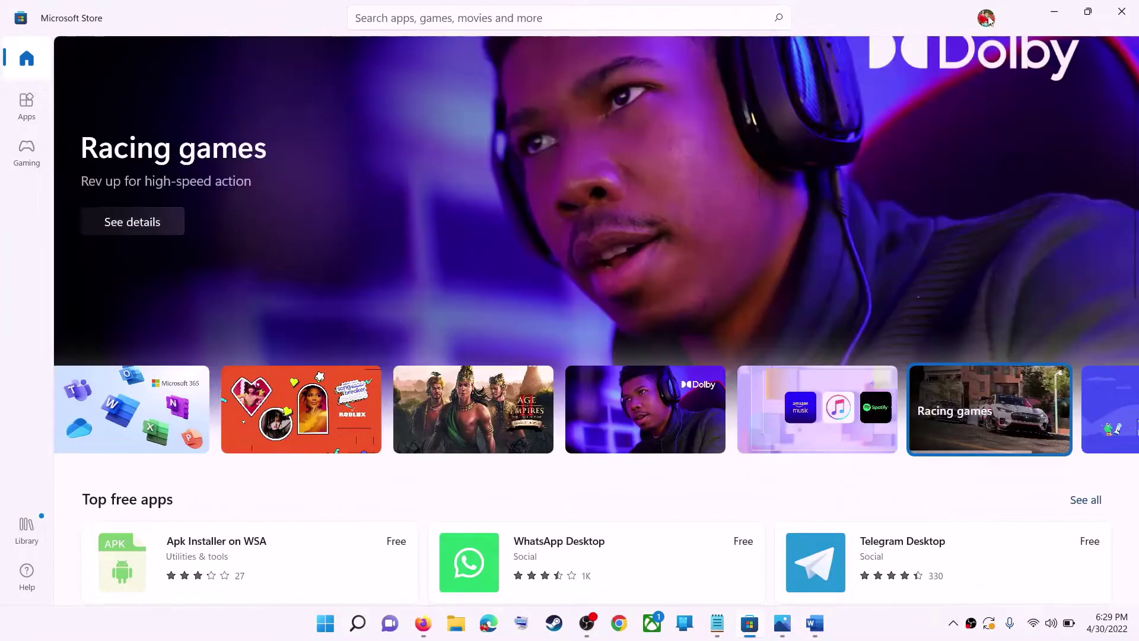
pyautogui.click(987, 22)
pyautogui.click(813, 89)
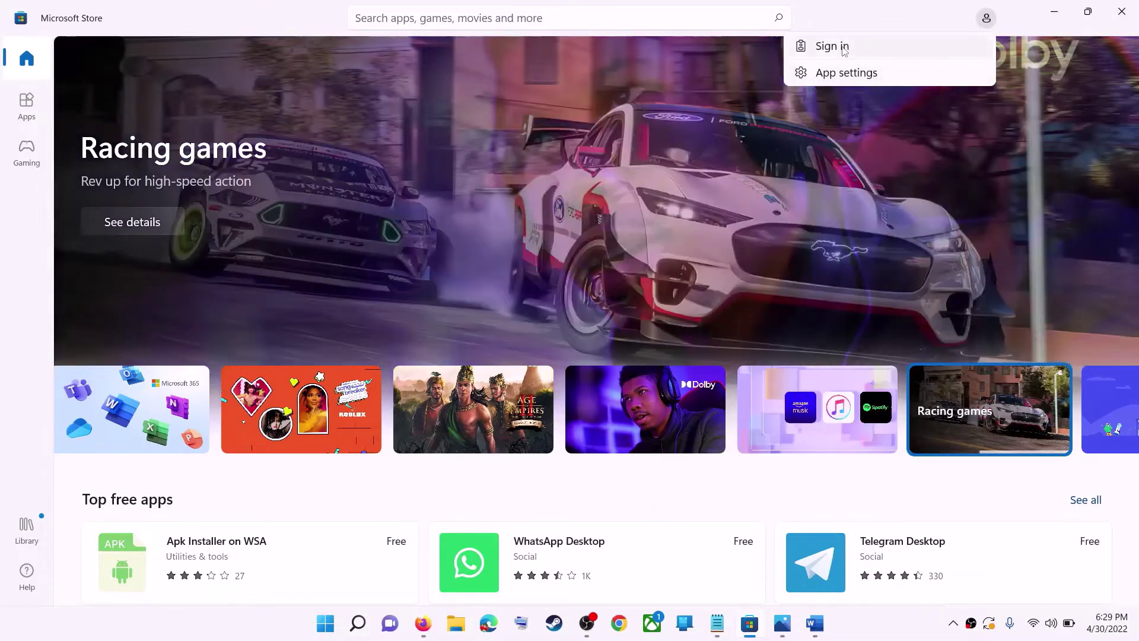
pyautogui.click(844, 51)
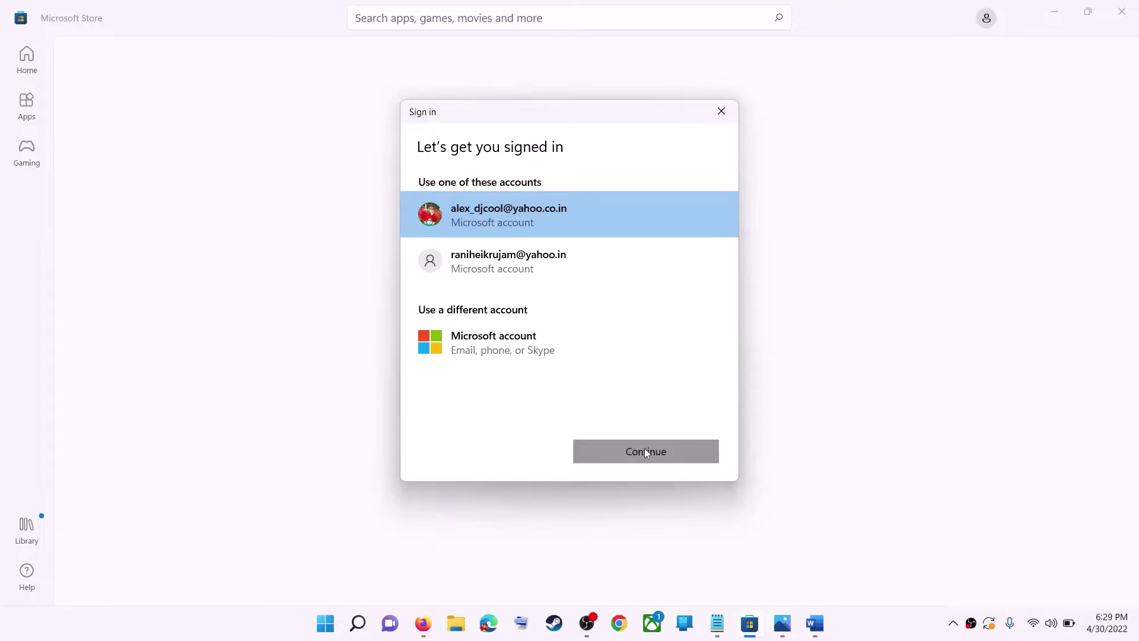
pyautogui.click(645, 452)
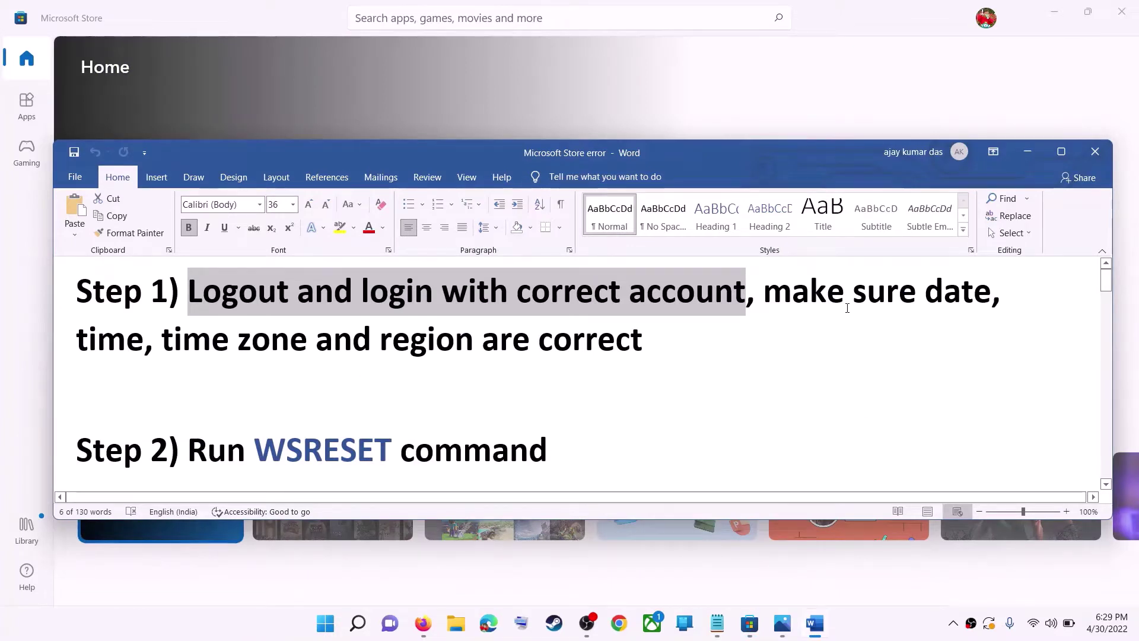
# Highlight the date and region instruction in Word, and set the Windows time zone to (UTC+05:30) Chennai, Kolkata, Mumbai, New Delhi
pyautogui.moveTo(762, 292); pyautogui.dragTo(577, 330)
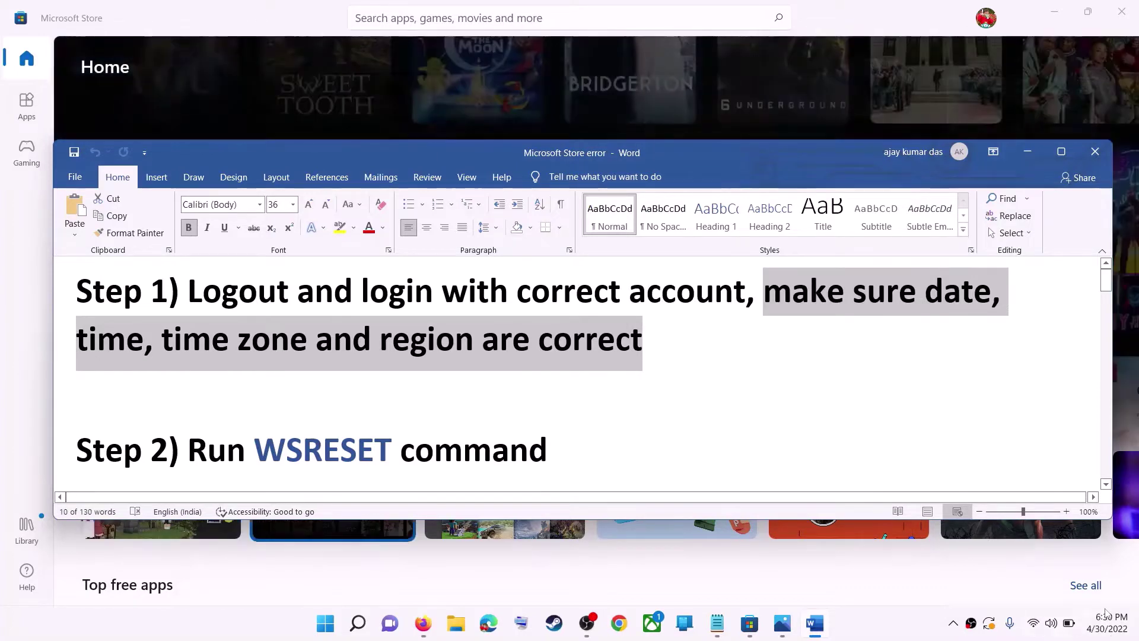
pyautogui.rightClick(1108, 631)
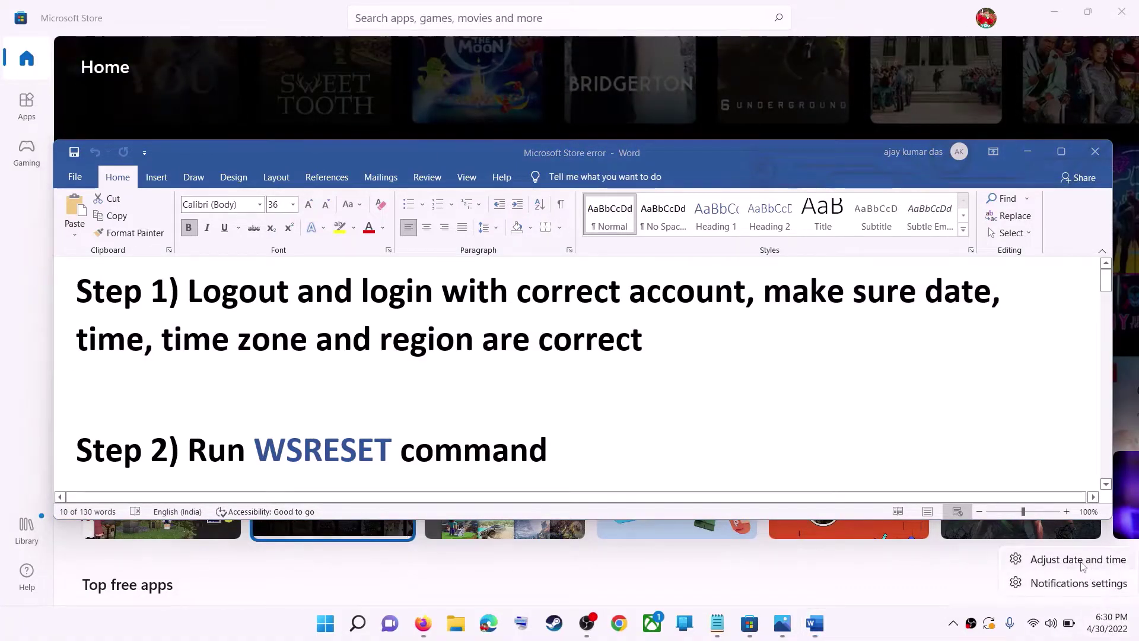
pyautogui.click(1074, 561)
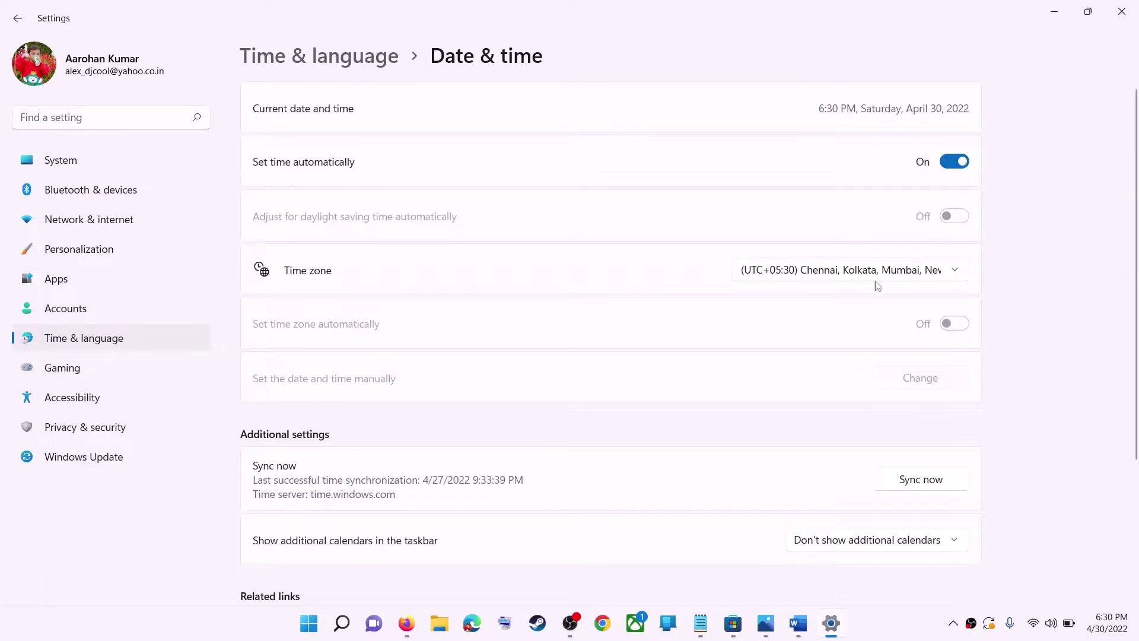
pyautogui.click(838, 283)
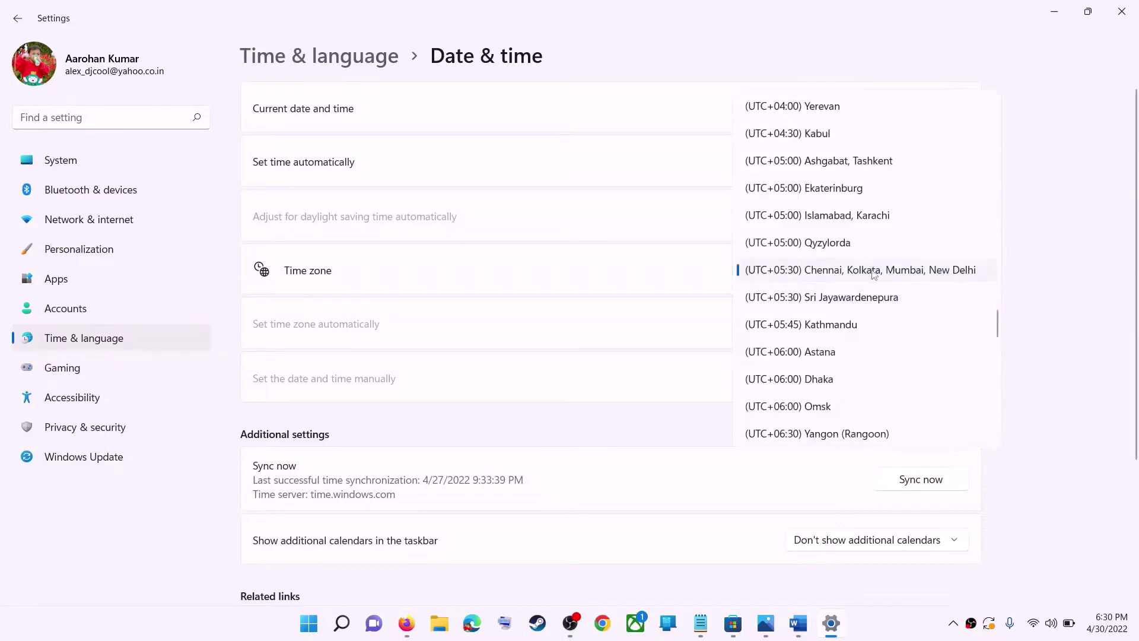
pyautogui.click(875, 270)
pyautogui.scroll(-3, 1023, 326)
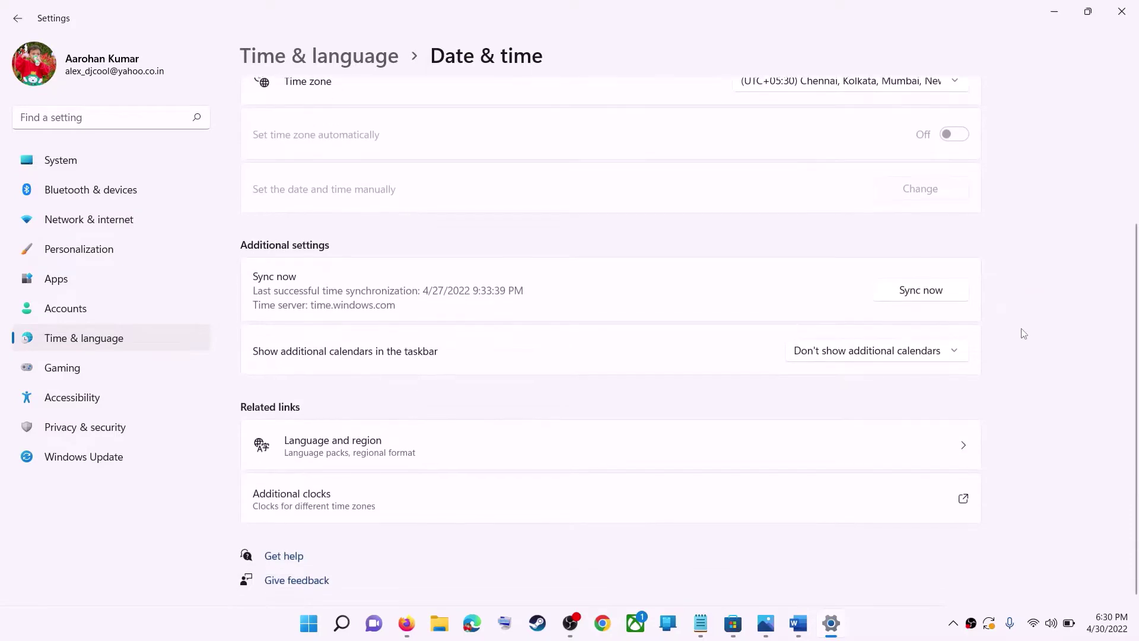
pyautogui.scroll(2, 850, 393)
pyautogui.scroll(-2, 846, 398)
pyautogui.scroll(3, 845, 399)
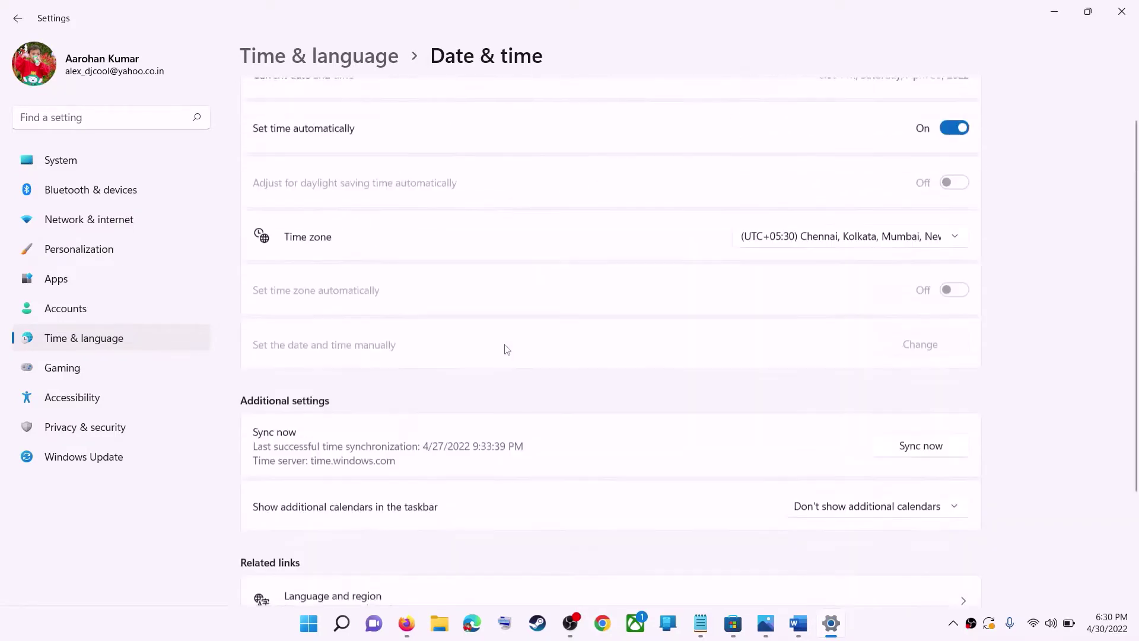
# Check the country or region choice in the Language & region settings and close Settings
pyautogui.click(80, 351)
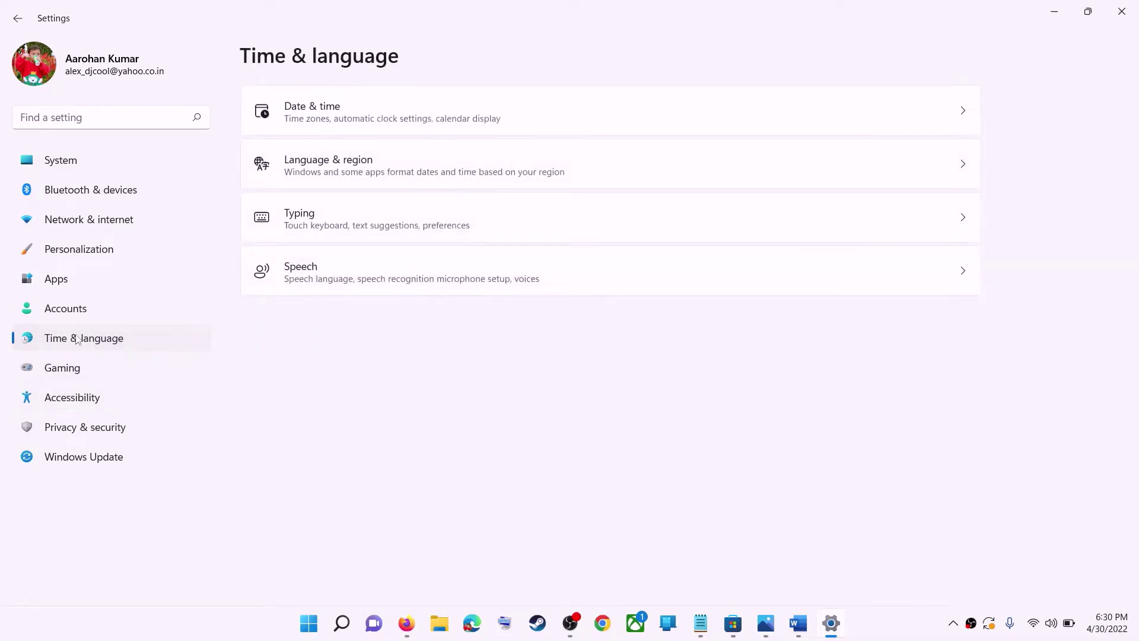
pyautogui.click(856, 178)
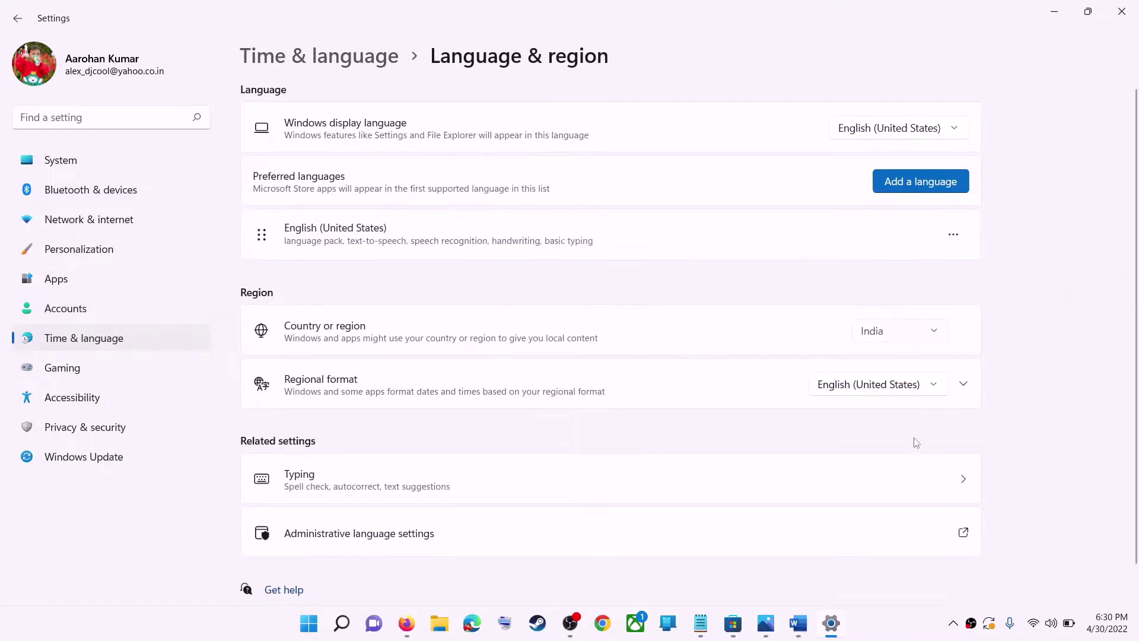
pyautogui.click(899, 330)
pyautogui.click(1106, 321)
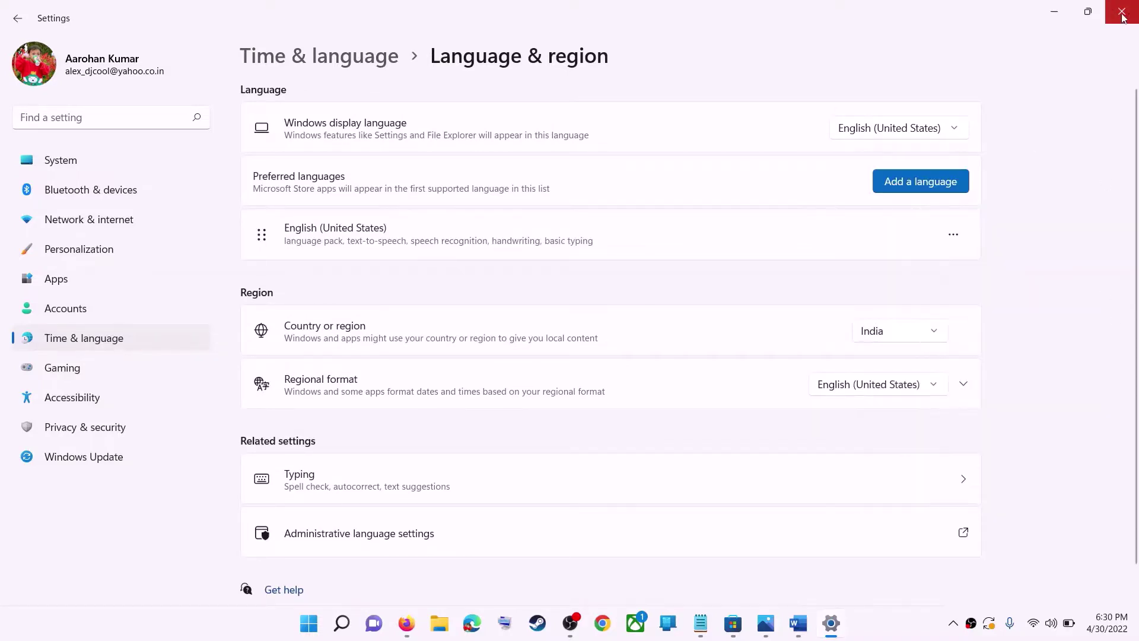
pyautogui.click(1128, 16)
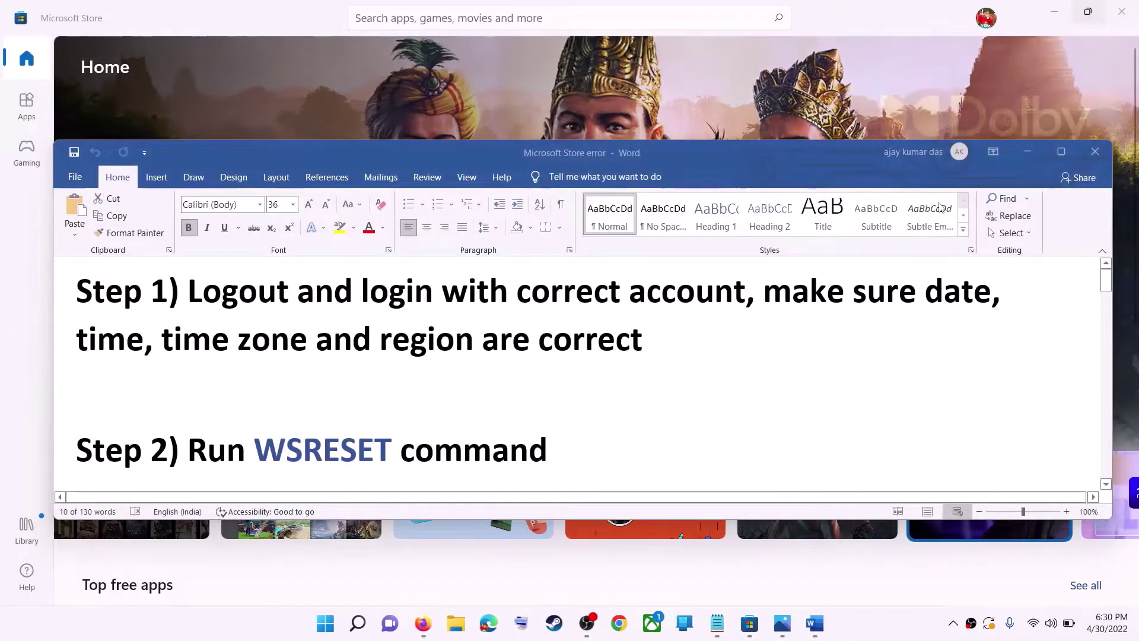
# Copy the command name WSRESET from Step 2 of the Word notes
pyautogui.moveTo(762, 272); pyautogui.dragTo(642, 338)
pyautogui.scroll(-1, 435, 409)
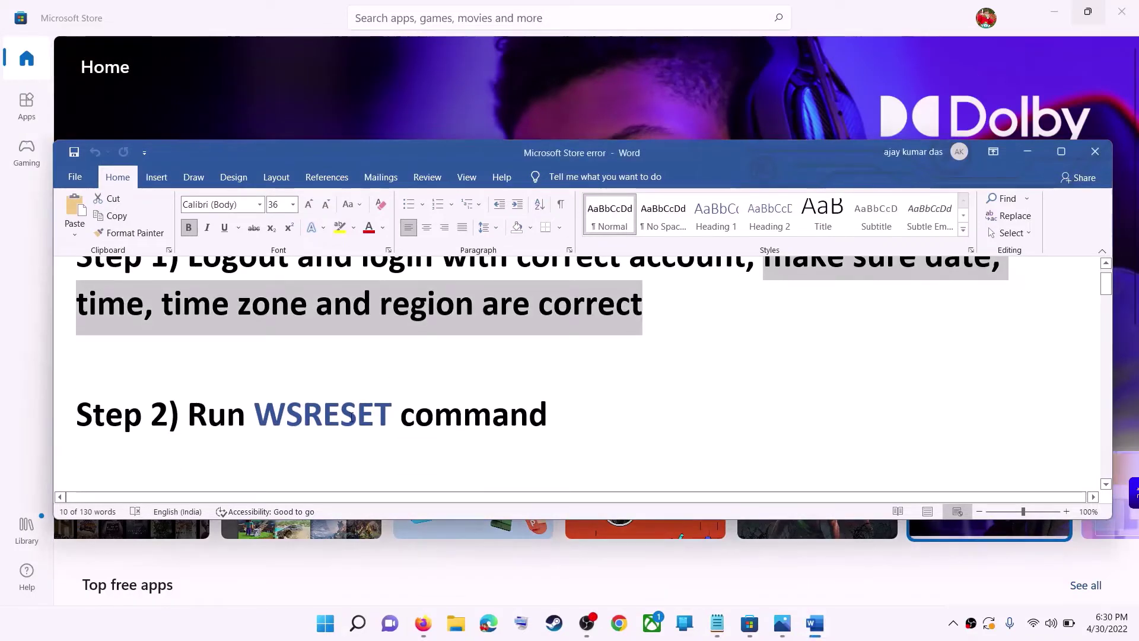
pyautogui.doubleClick(351, 417)
pyautogui.hotkey('ctrl', 'c')
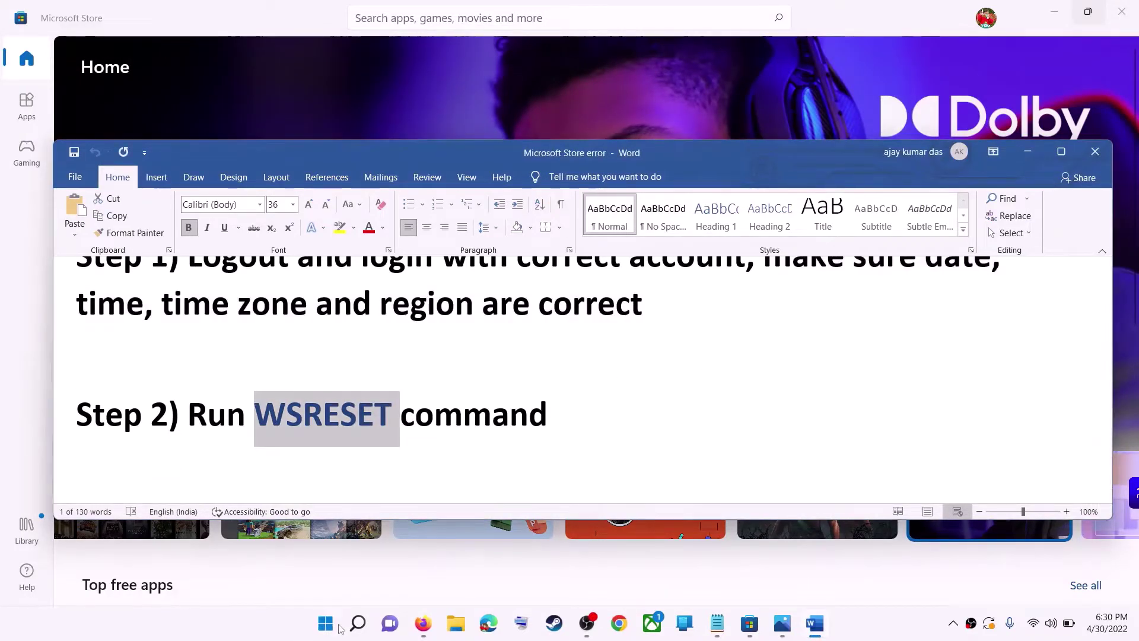
# Run the copied WSRESET command from Windows search and maximize the reopened Microsoft Store window
pyautogui.click(339, 626)
pyautogui.hotkey('ctrl', 'v')
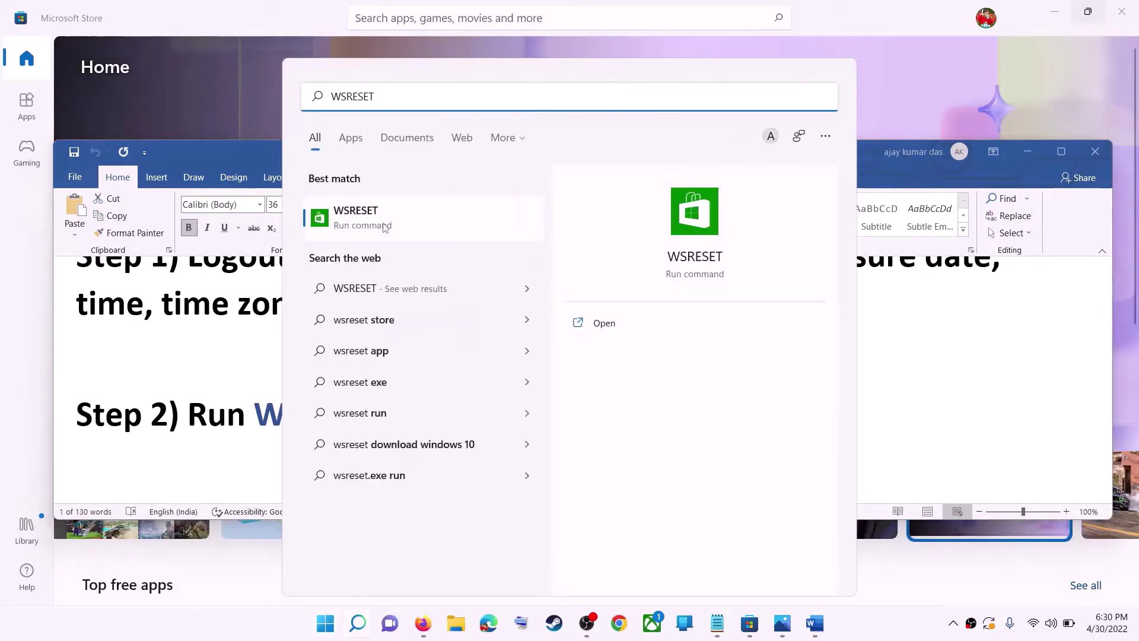
pyautogui.click(386, 228)
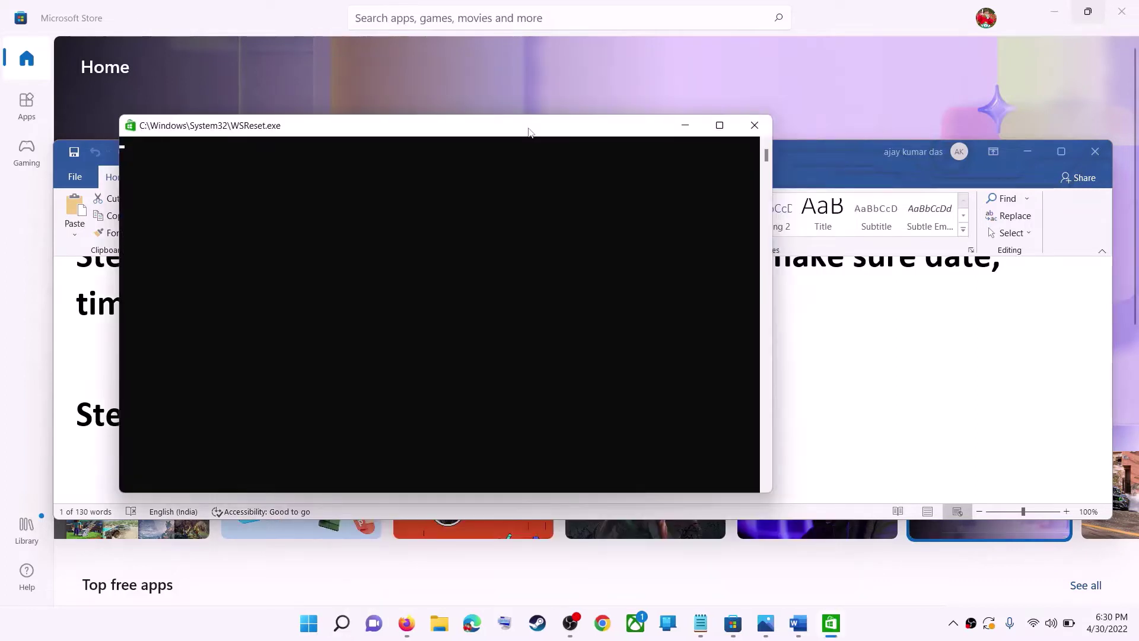
pyautogui.moveTo(530, 131); pyautogui.dragTo(602, 141)
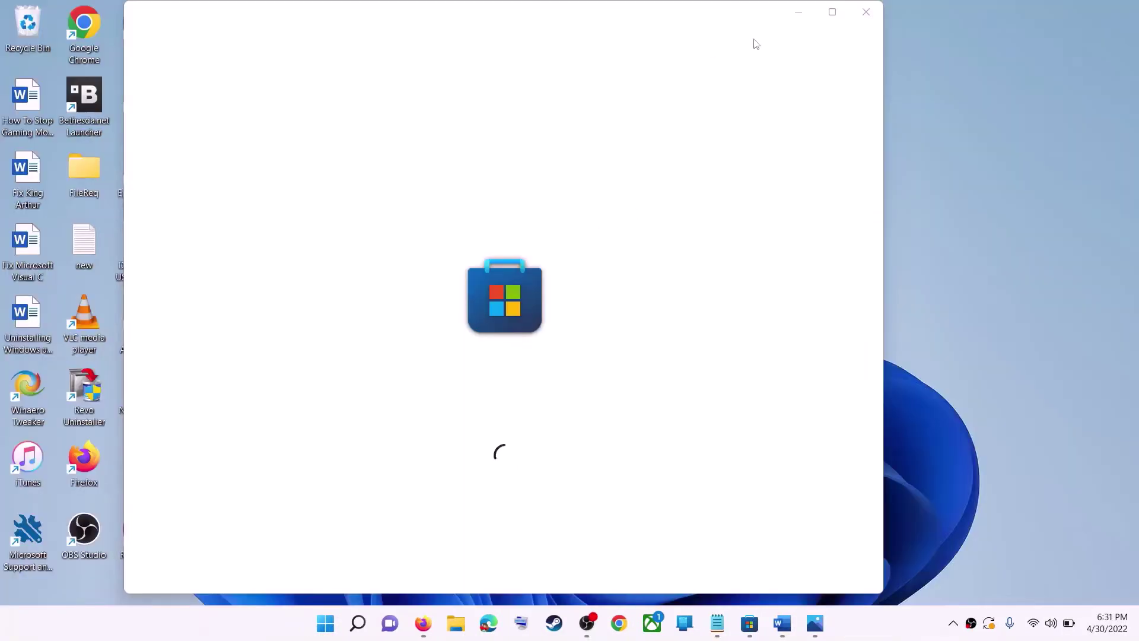
pyautogui.click(836, 15)
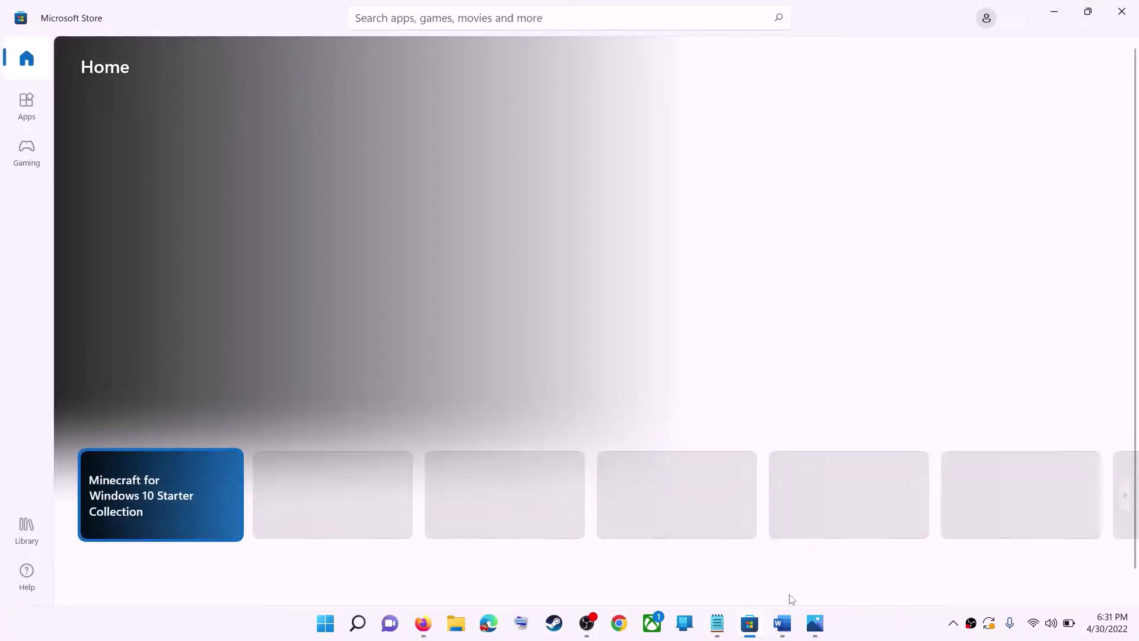
# Highlight the reset instruction under Step 3 of the Word notes, and search Windows for store to open Microsoft Store's app settings
pyautogui.click(782, 623)
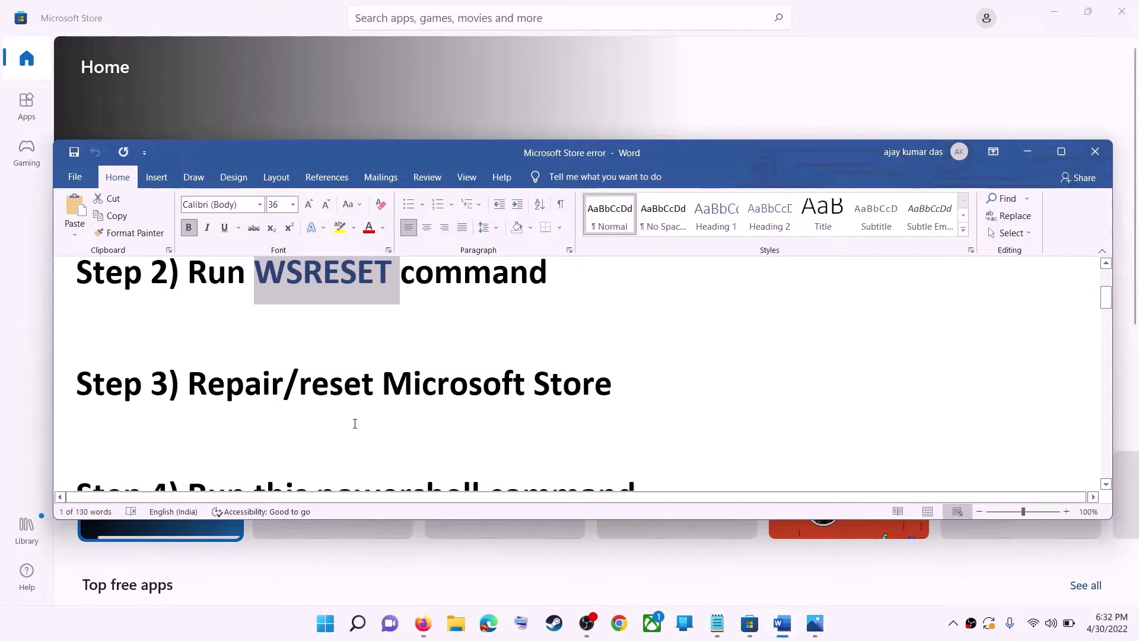
pyautogui.moveTo(299, 386); pyautogui.dragTo(617, 385)
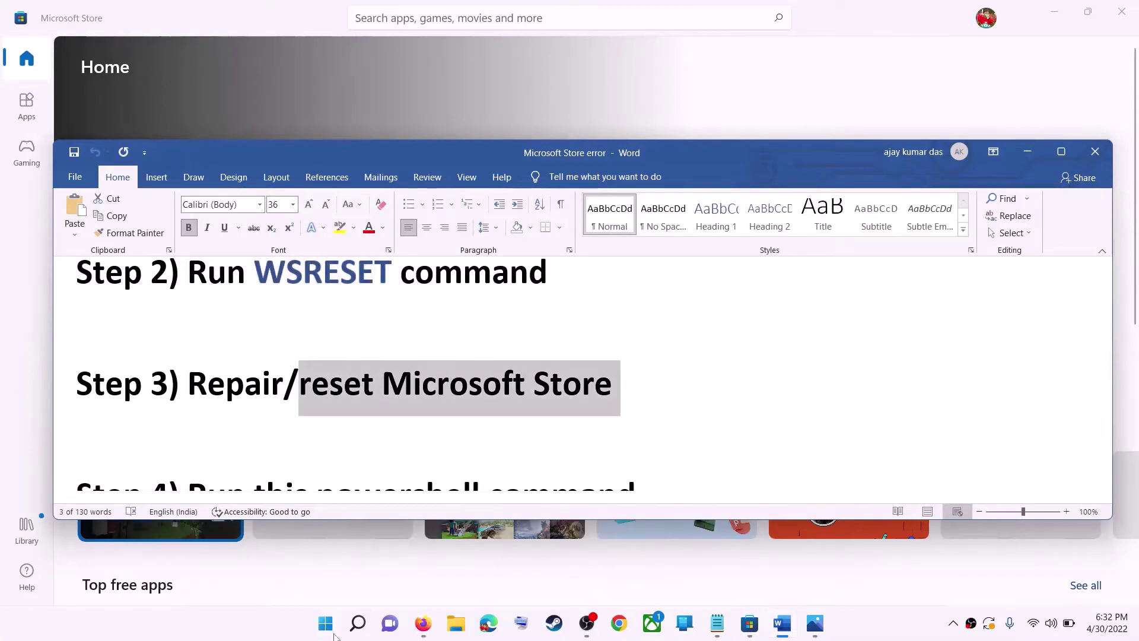
pyautogui.click(325, 623)
pyautogui.write('store')
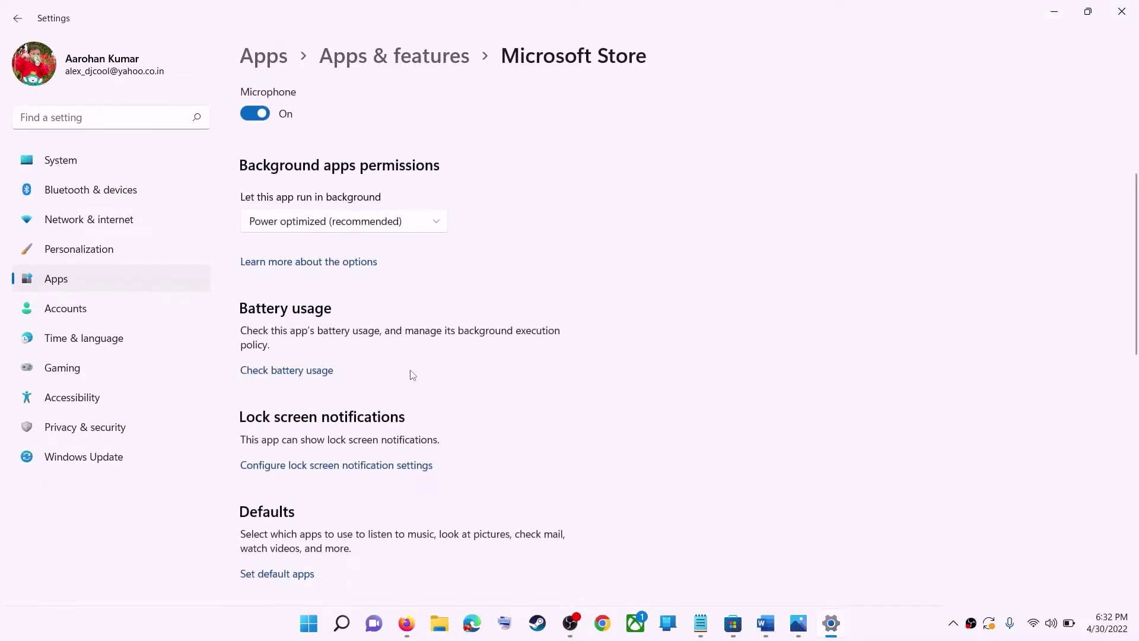
# Repair Microsoft Store and reset its app data, confirming the reset
pyautogui.scroll(-5, 397, 372)
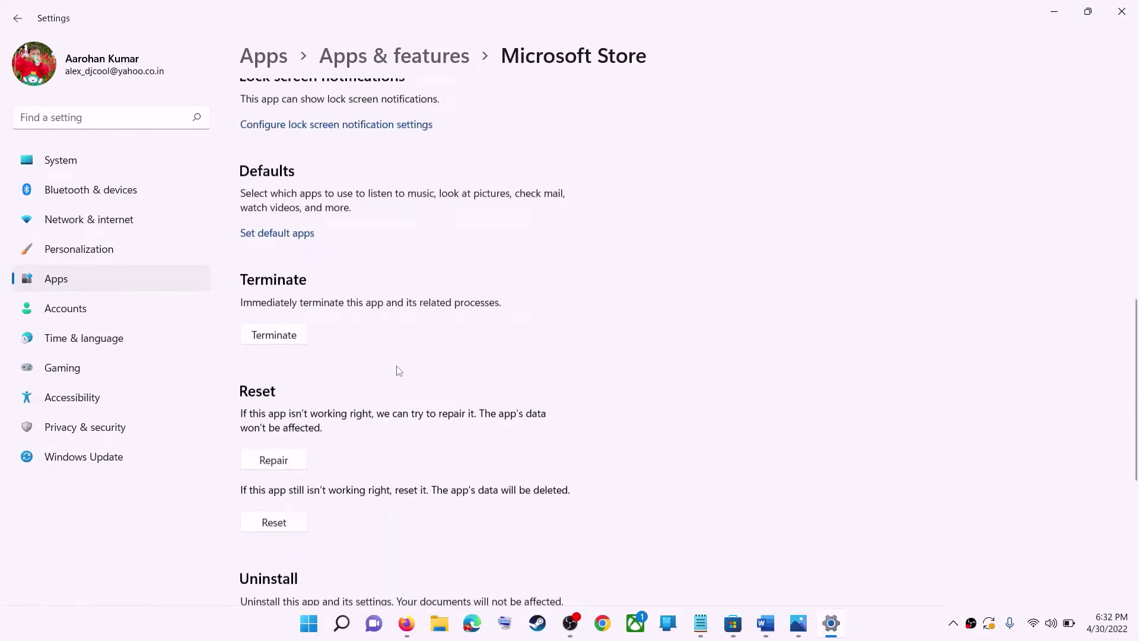
pyautogui.scroll(-3, 397, 371)
pyautogui.click(273, 269)
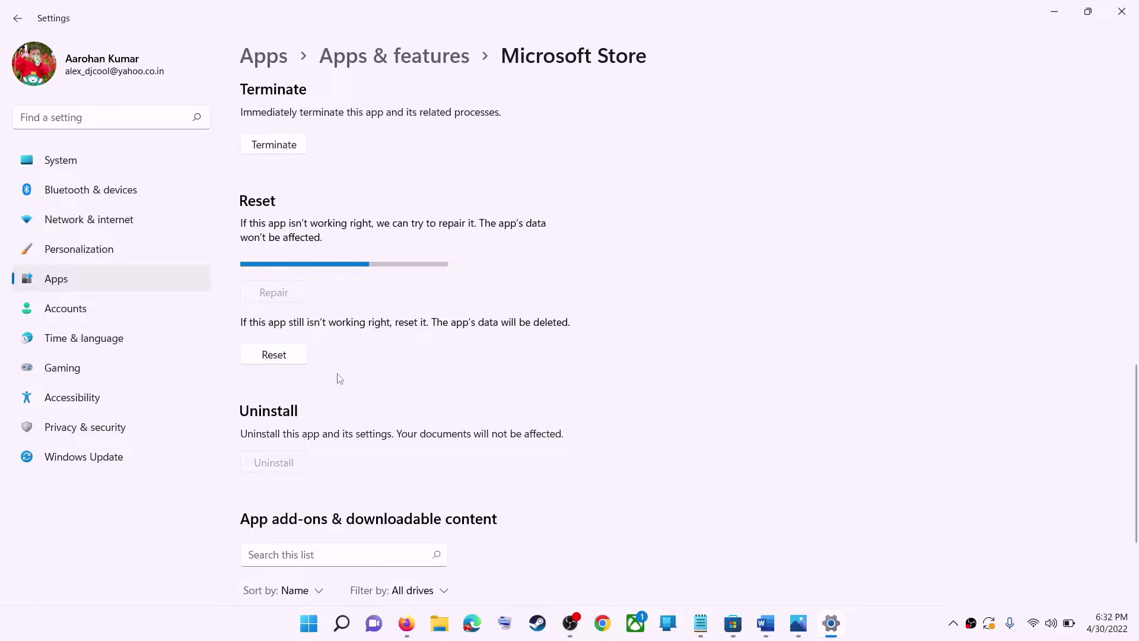
pyautogui.click(291, 363)
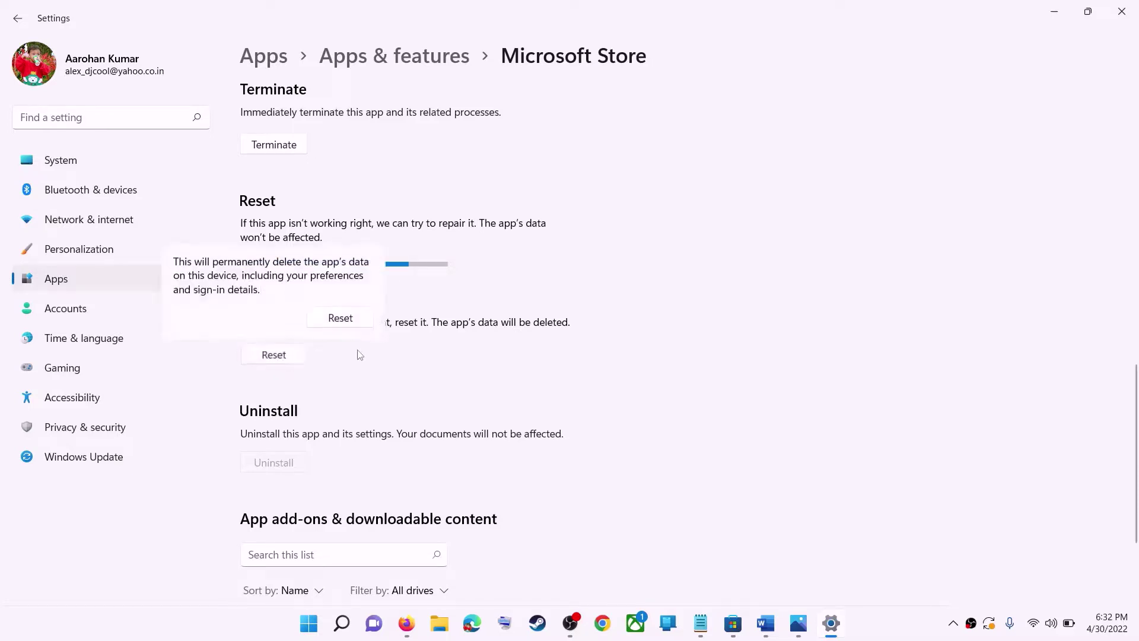
pyautogui.click(339, 319)
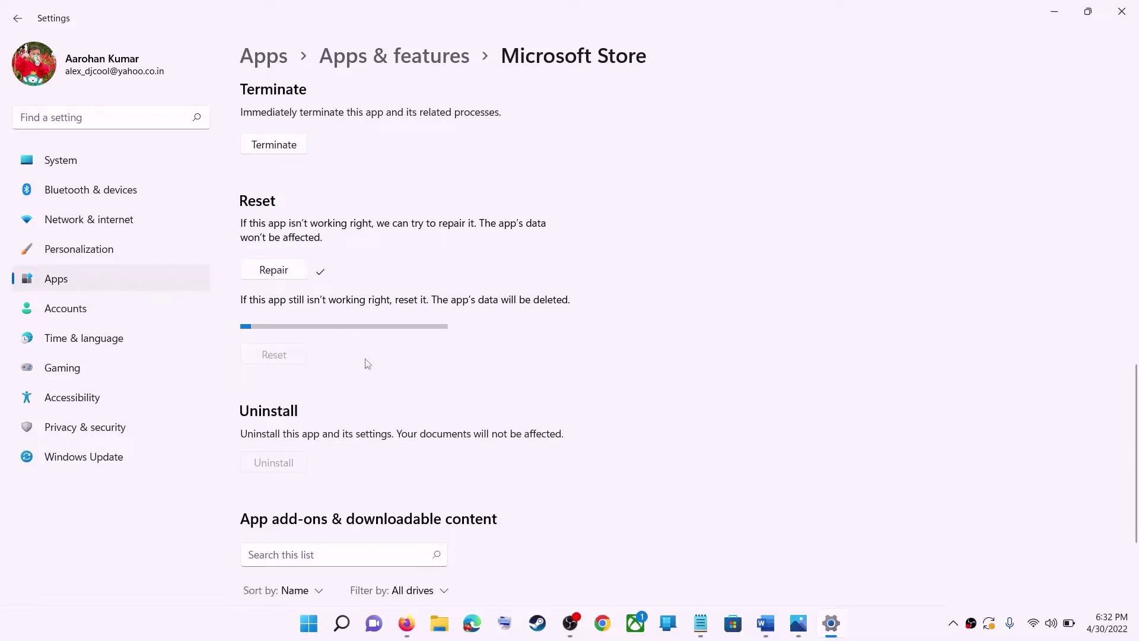
# Switch to the Word notes and copy the full Get-AppxPackage PowerShell command under Step 4
pyautogui.click(764, 626)
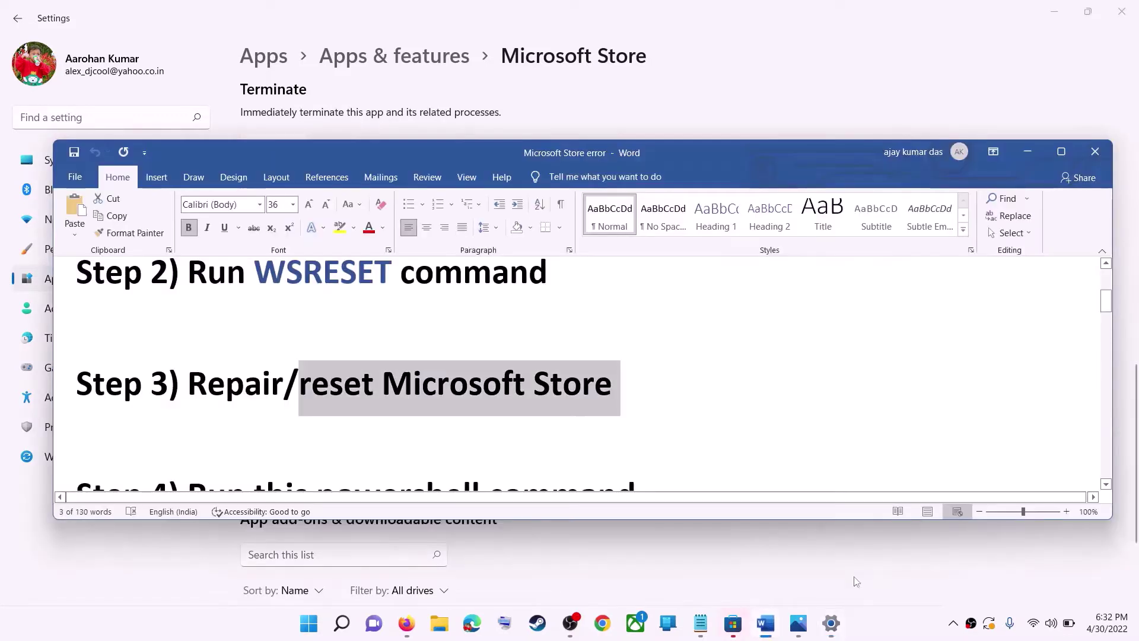
pyautogui.scroll(-4, 263, 378)
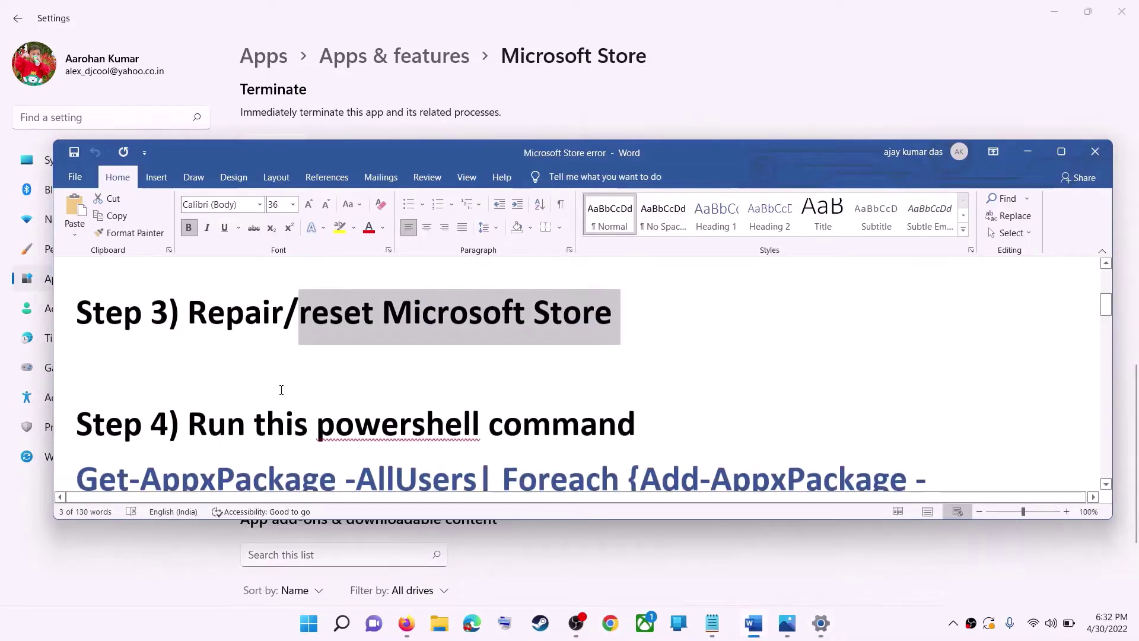
pyautogui.scroll(-1, 403, 400)
pyautogui.moveTo(727, 427); pyautogui.dragTo(77, 347)
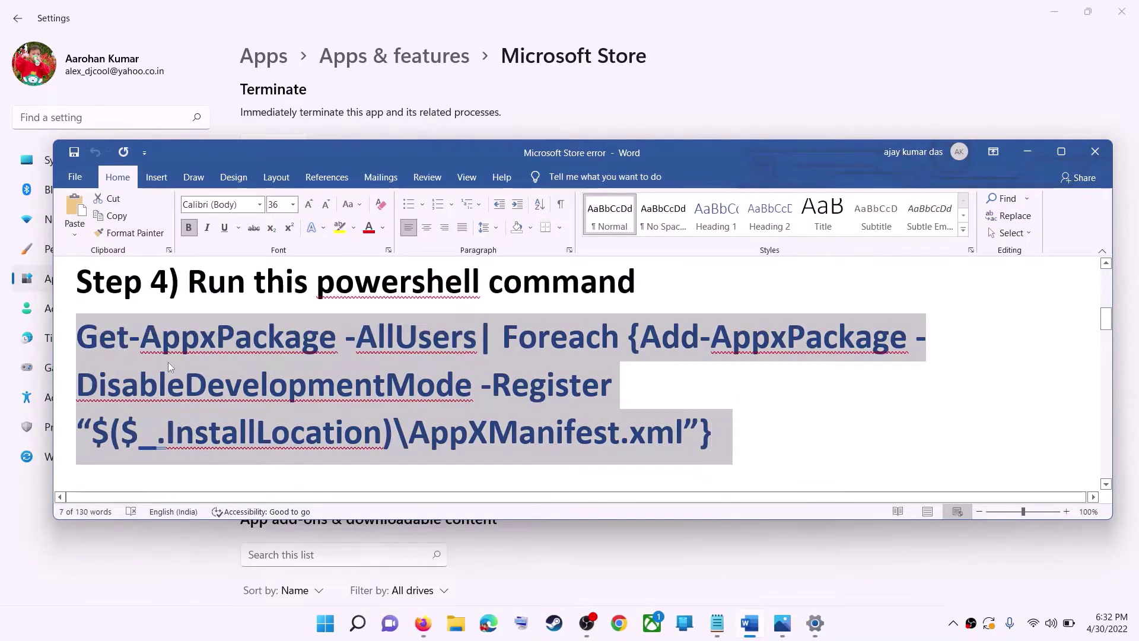
pyautogui.rightClick(168, 362)
pyautogui.click(227, 391)
# Search Windows for powershell and launch Windows PowerShell as administrator, allowing it to make changes to the device
pyautogui.click(330, 630)
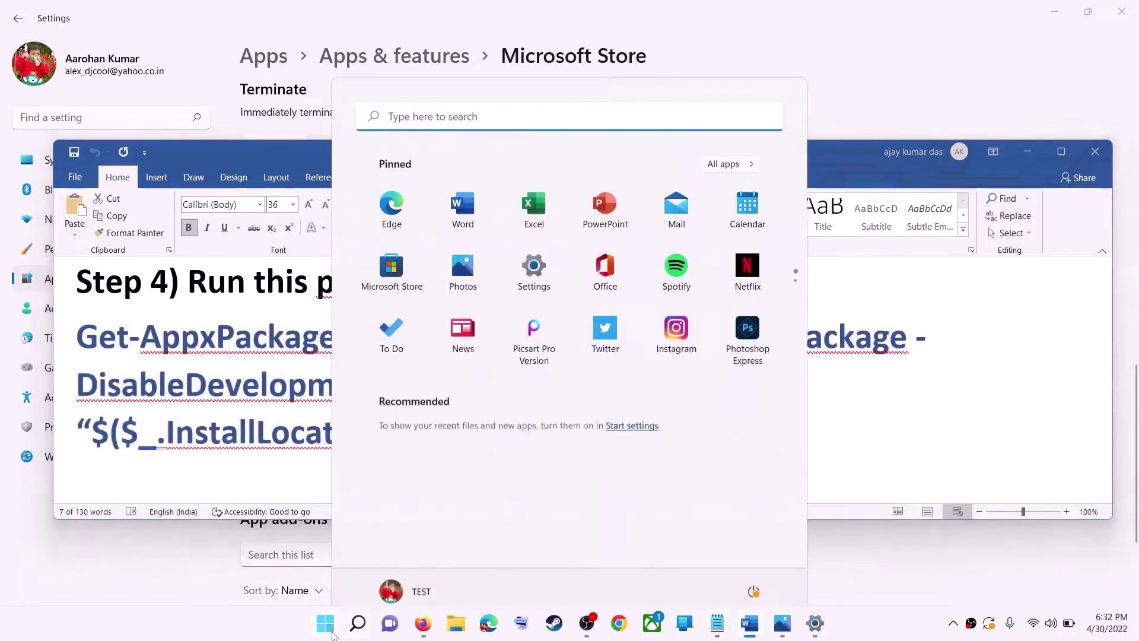
pyautogui.write('powershe')
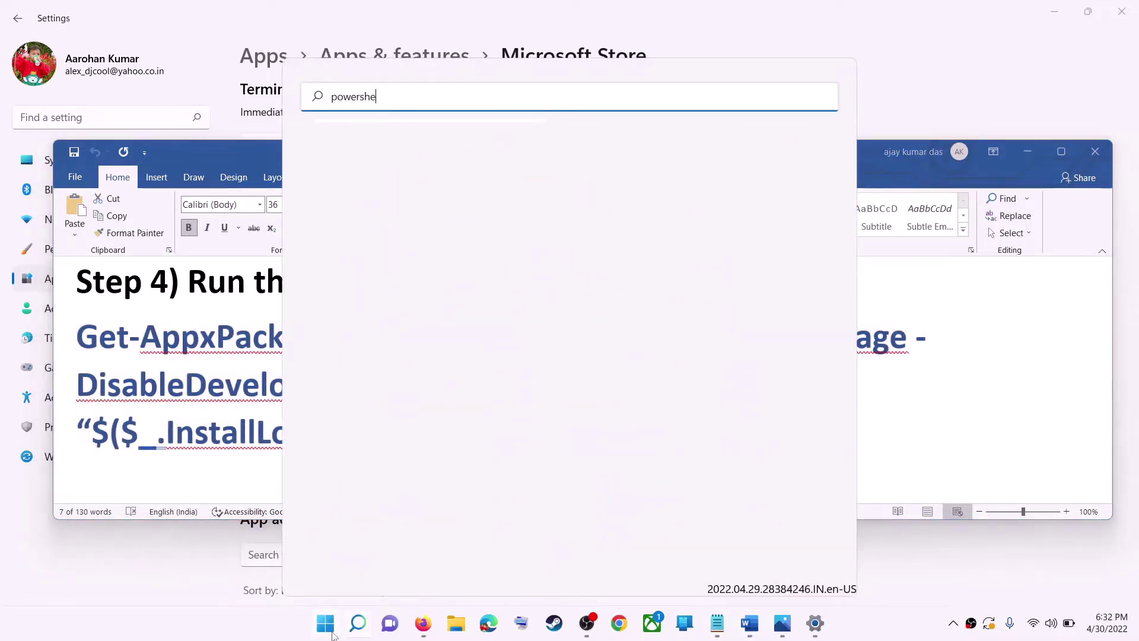
pyautogui.write('ll')
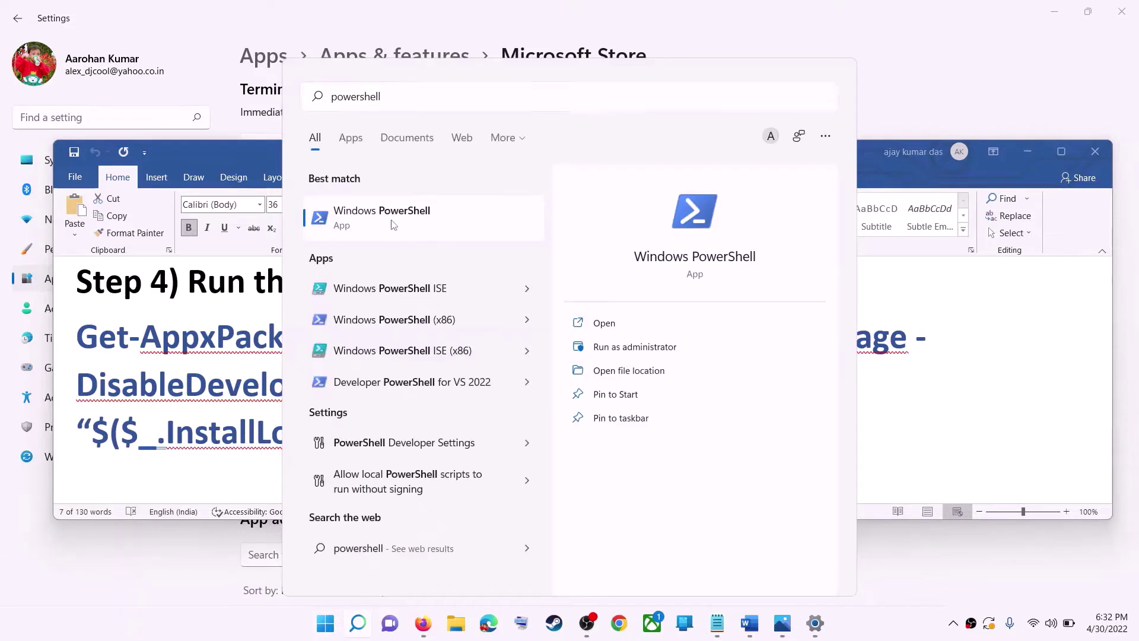
pyautogui.rightClick(439, 232)
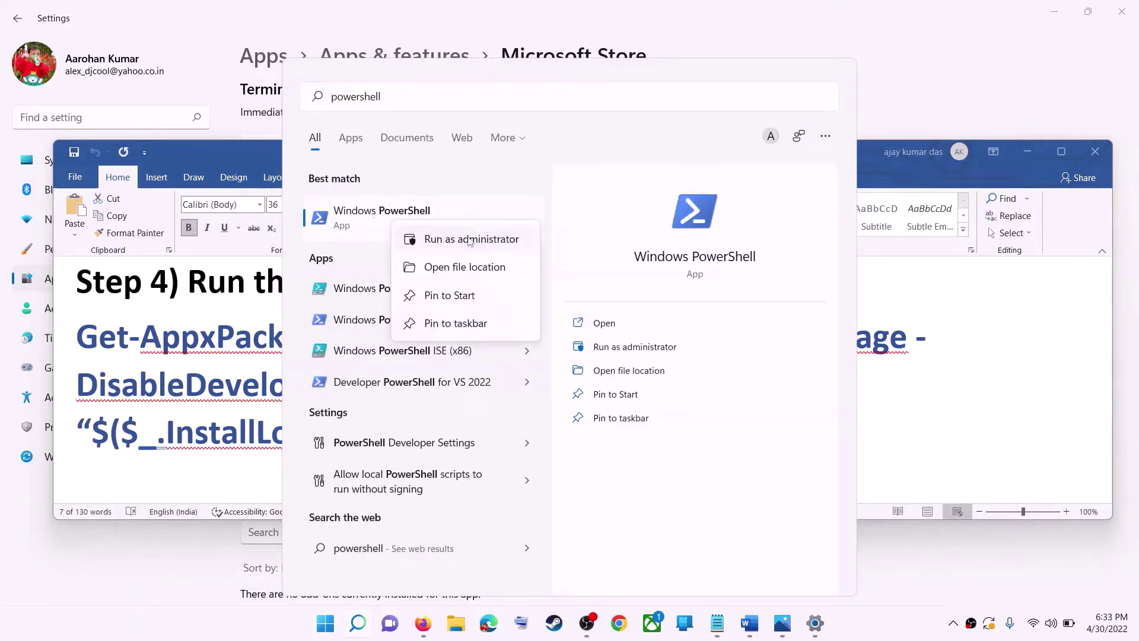
pyautogui.rightClick(488, 235)
pyautogui.press('Escape')
pyautogui.tripleClick(622, 394)
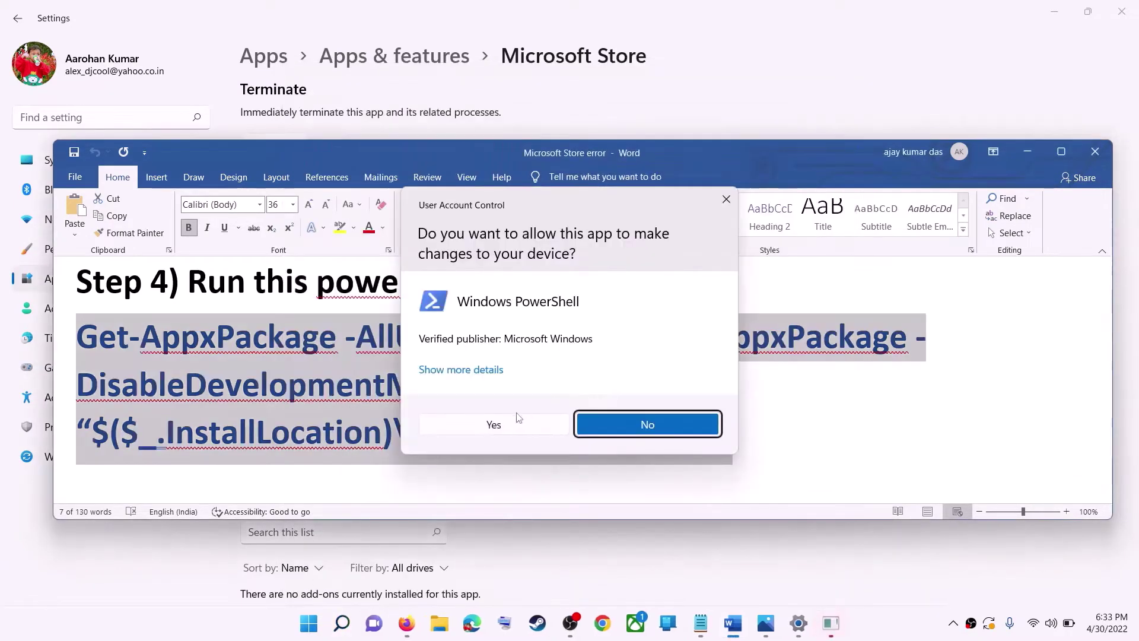
pyautogui.click(504, 423)
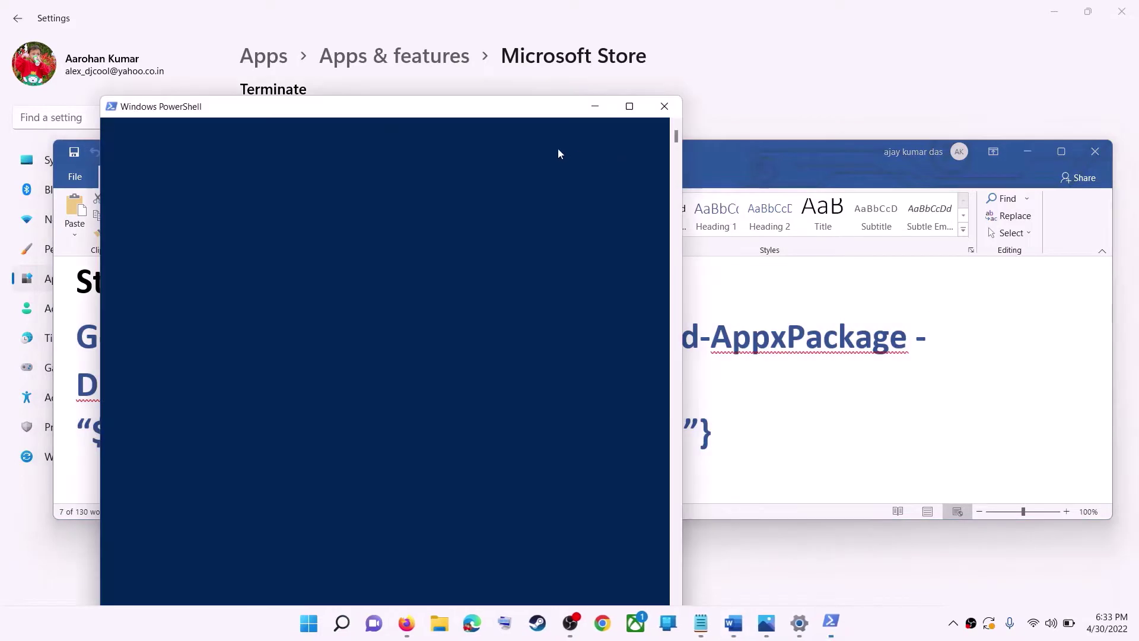
# Run the copied Get-AppxPackage re-registration command in the administrator PowerShell window and close PowerShell when it finishes
pyautogui.hotkey('ctrl', 'v')
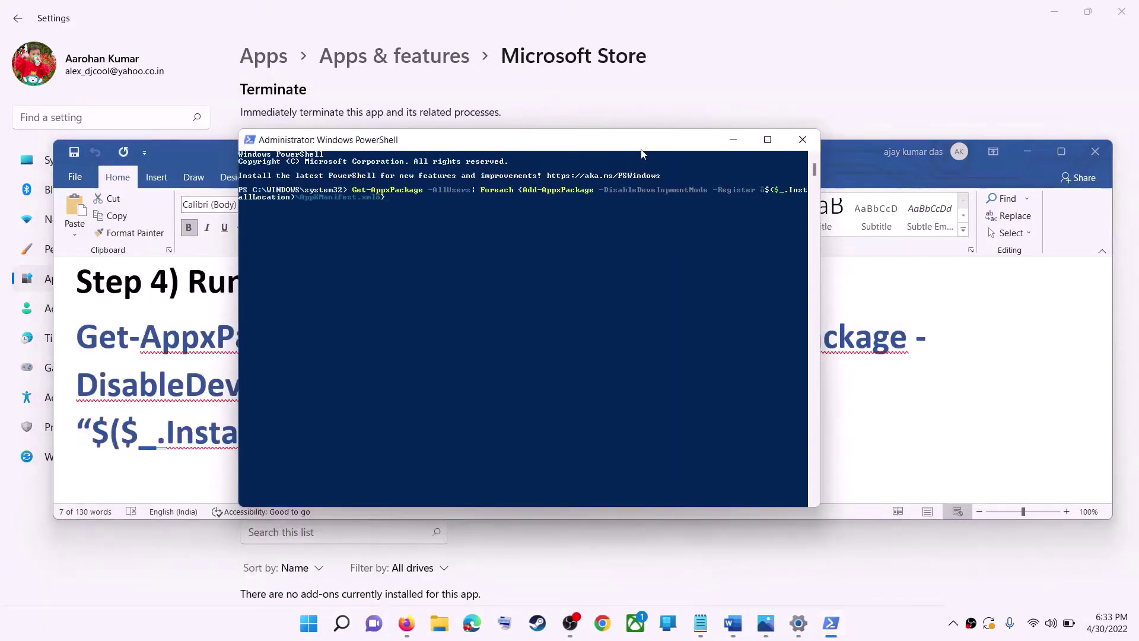
pyautogui.press('Return')
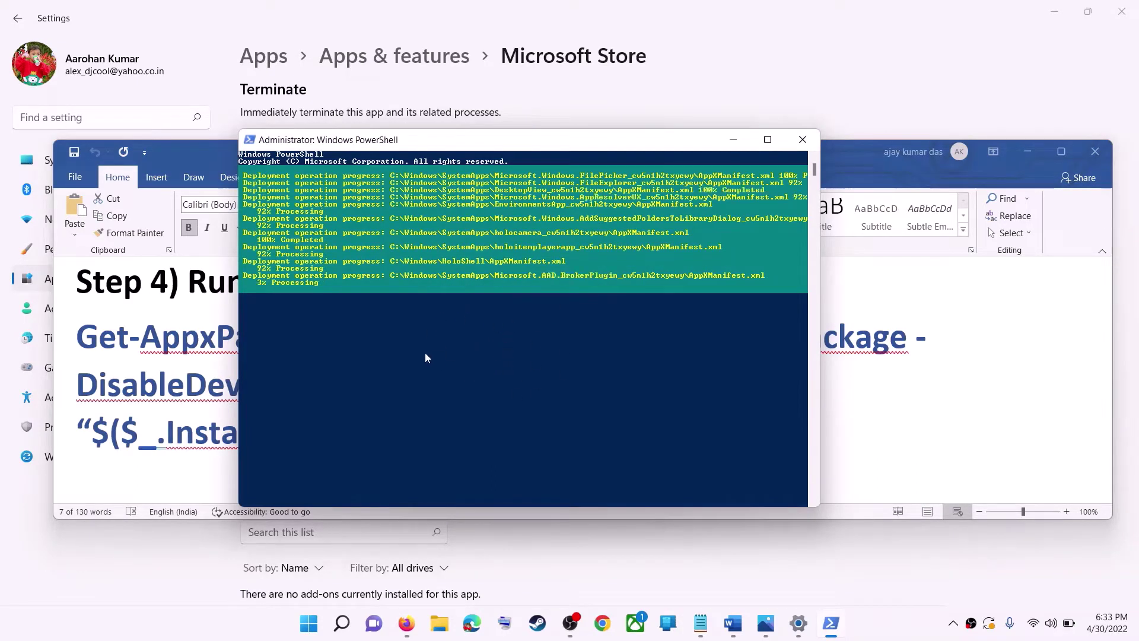
pyautogui.click(888, 626)
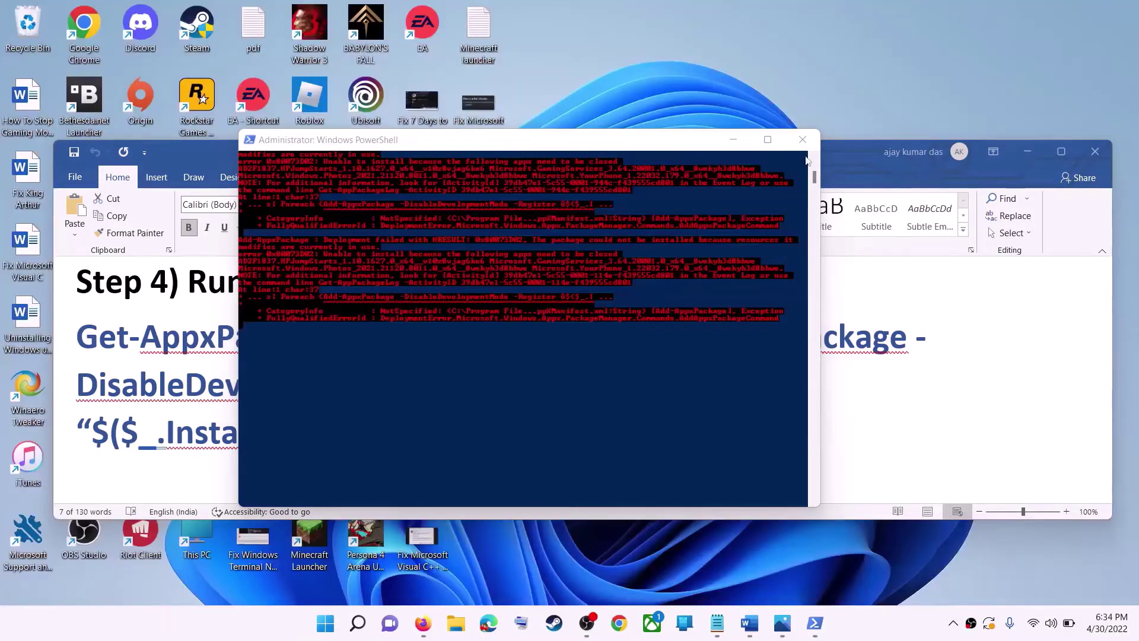
pyautogui.click(802, 140)
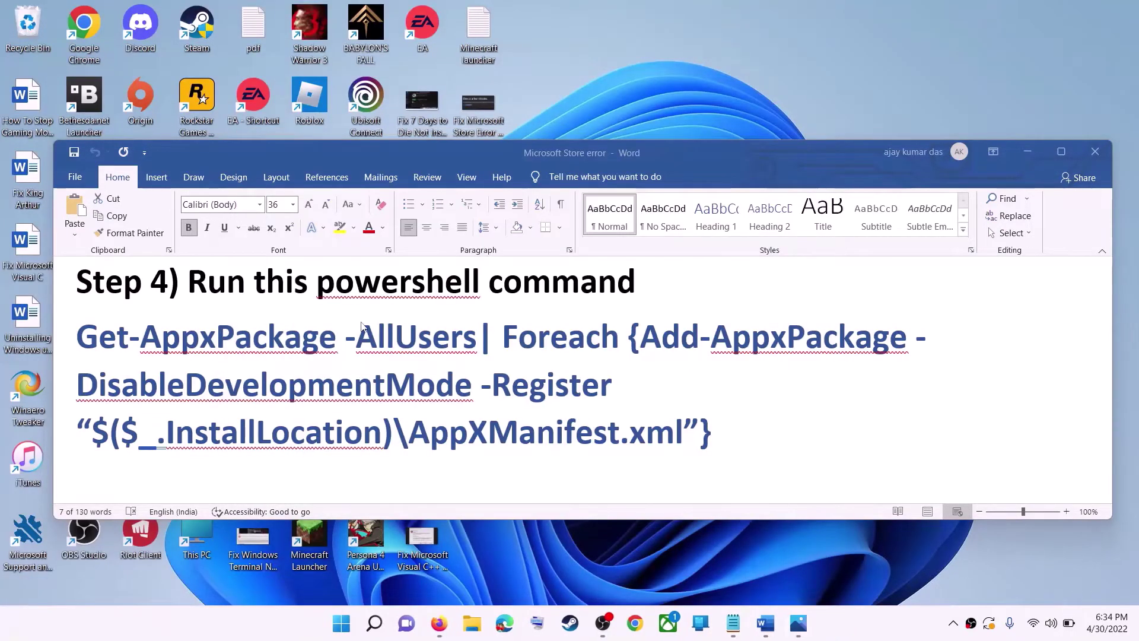
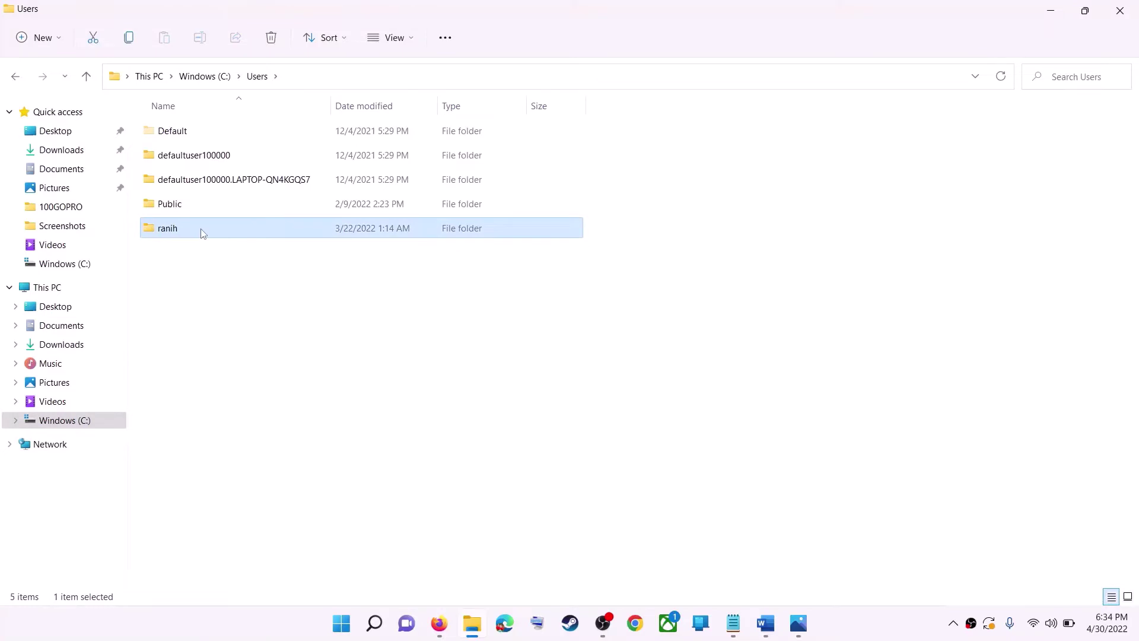
# Check the Hidden items display option in the user's profile folder under C:\Users and open the AppData folder
pyautogui.doubleClick(203, 233)
pyautogui.click(158, 284)
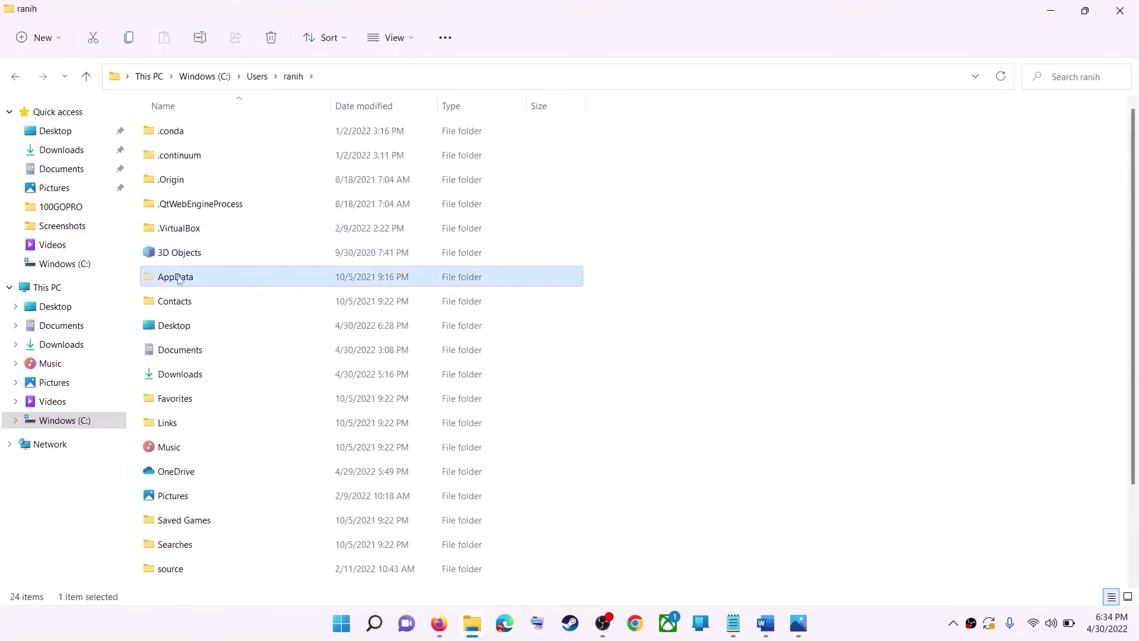
pyautogui.click(413, 42)
pyautogui.moveTo(391, 297)
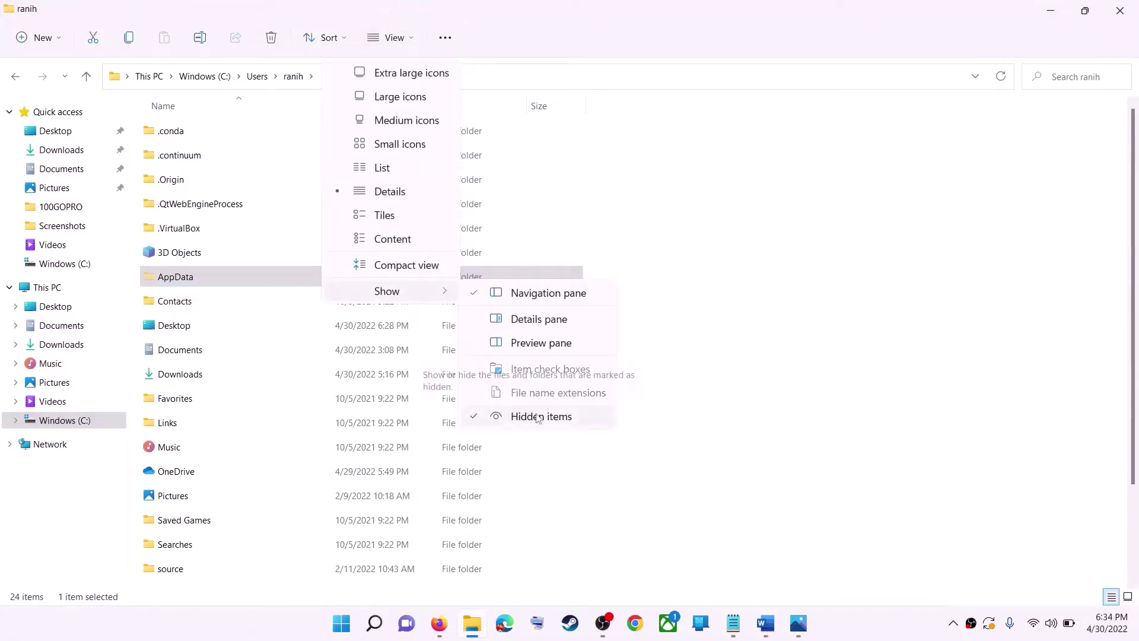
pyautogui.click(182, 282)
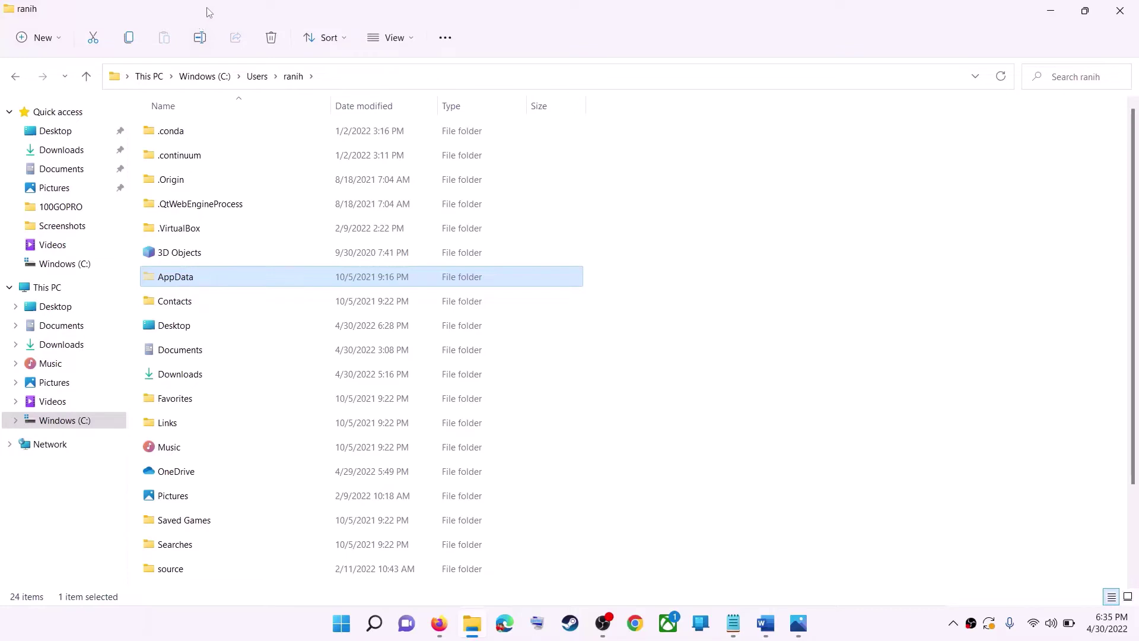
pyautogui.doubleClick(211, 278)
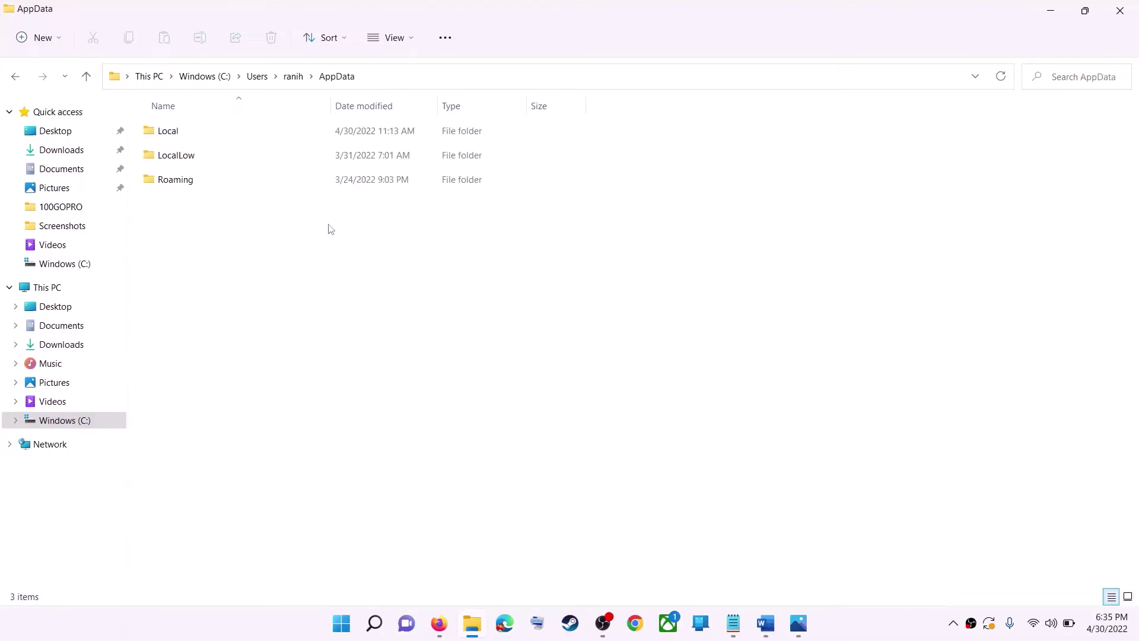
# Open the Local folder inside AppData and go into its Packages folder
pyautogui.doubleClick(221, 140)
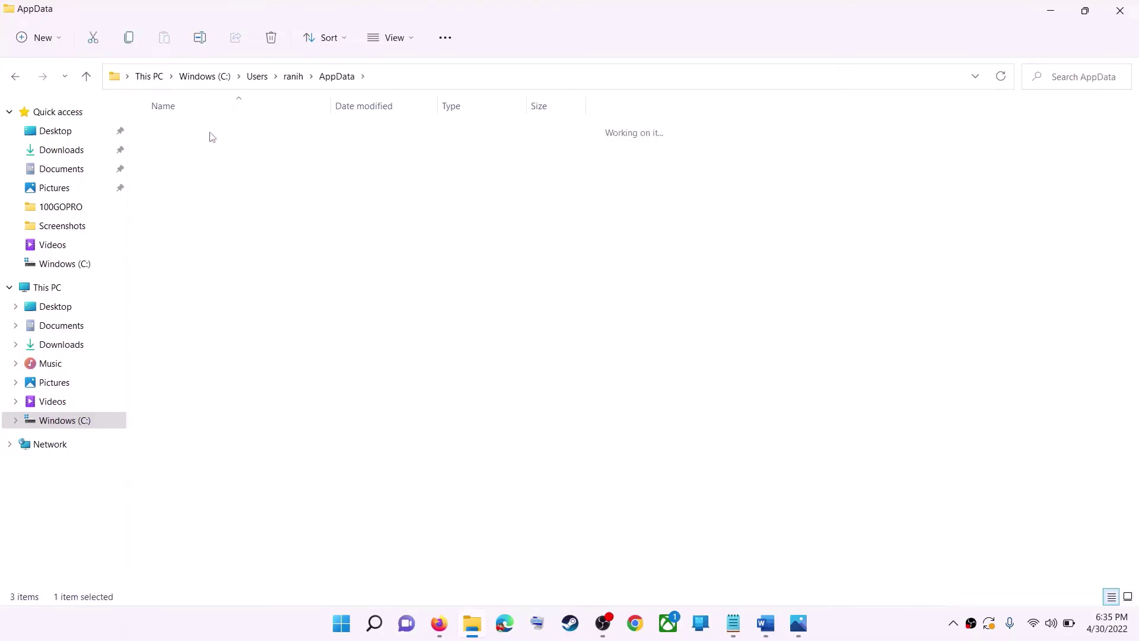
pyautogui.click(176, 231)
pyautogui.press('p')
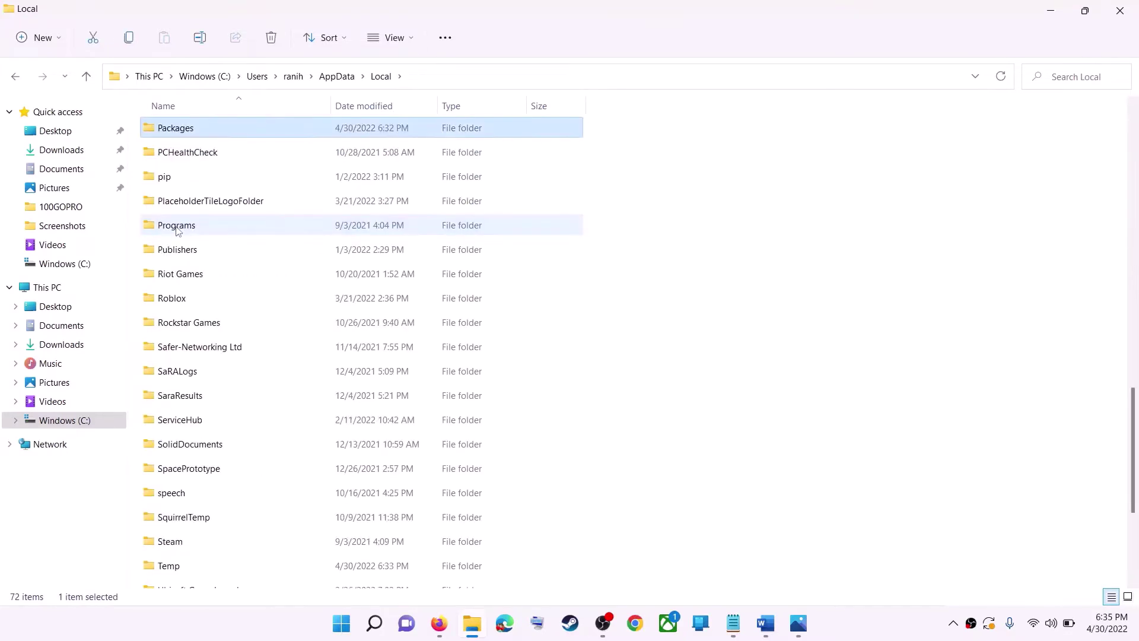
pyautogui.click(247, 136)
pyautogui.doubleClick(272, 135)
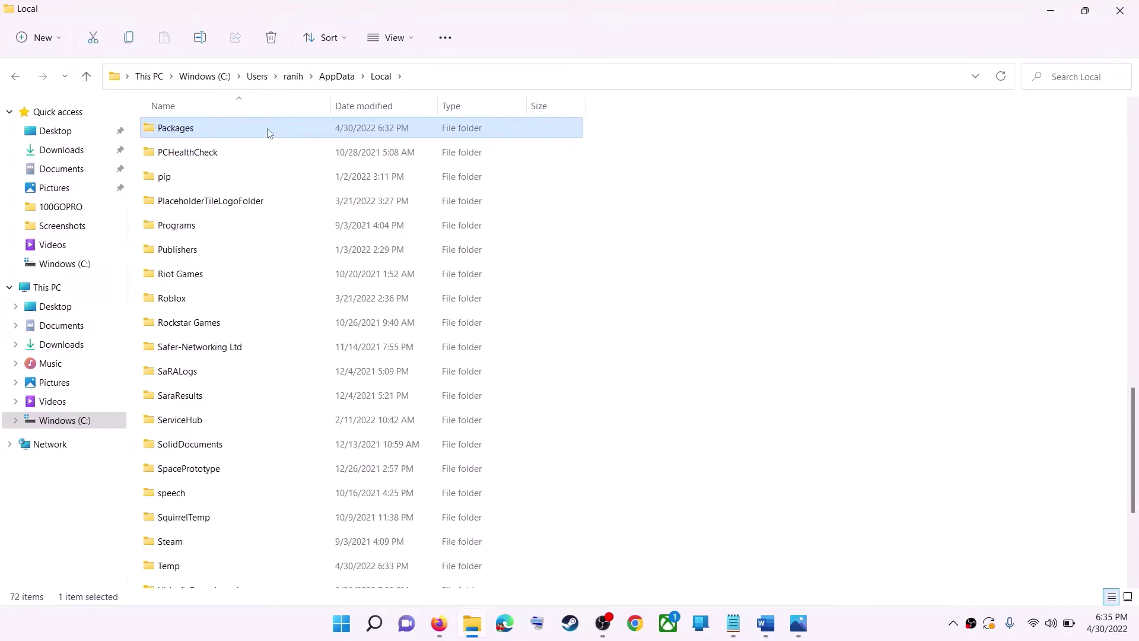
# Locate the Microsoft.WindowsStore_8wekyb3d8bbwe folder in Packages and open it
pyautogui.scroll(-20, 332, 358)
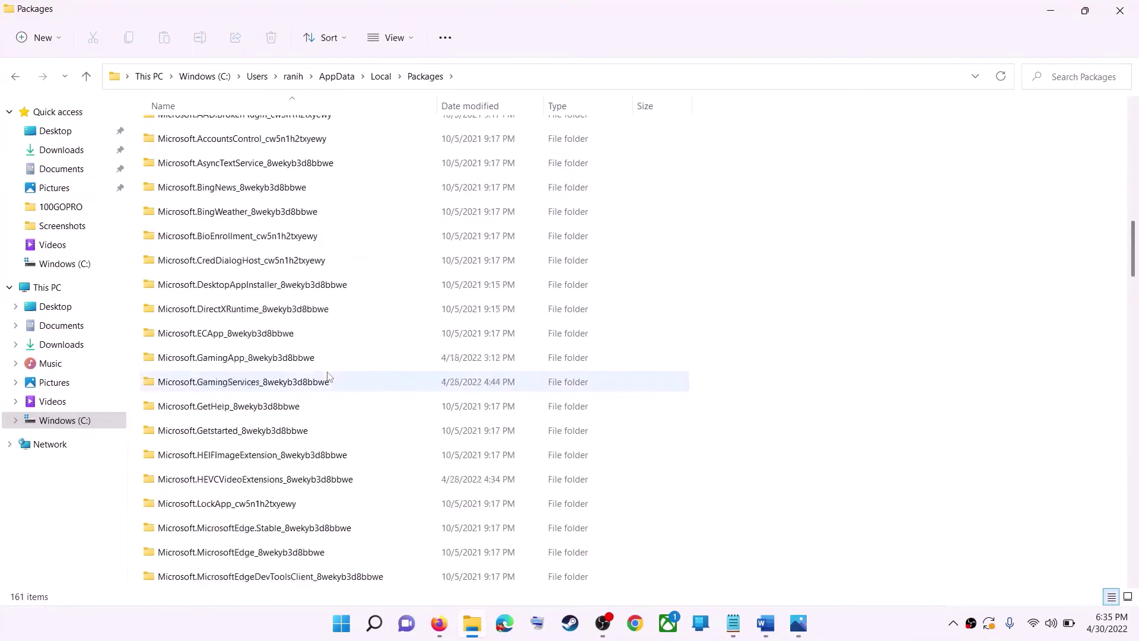
pyautogui.hotkey('alt', 'Tab')
pyautogui.hotkey('alt', 'Tab')
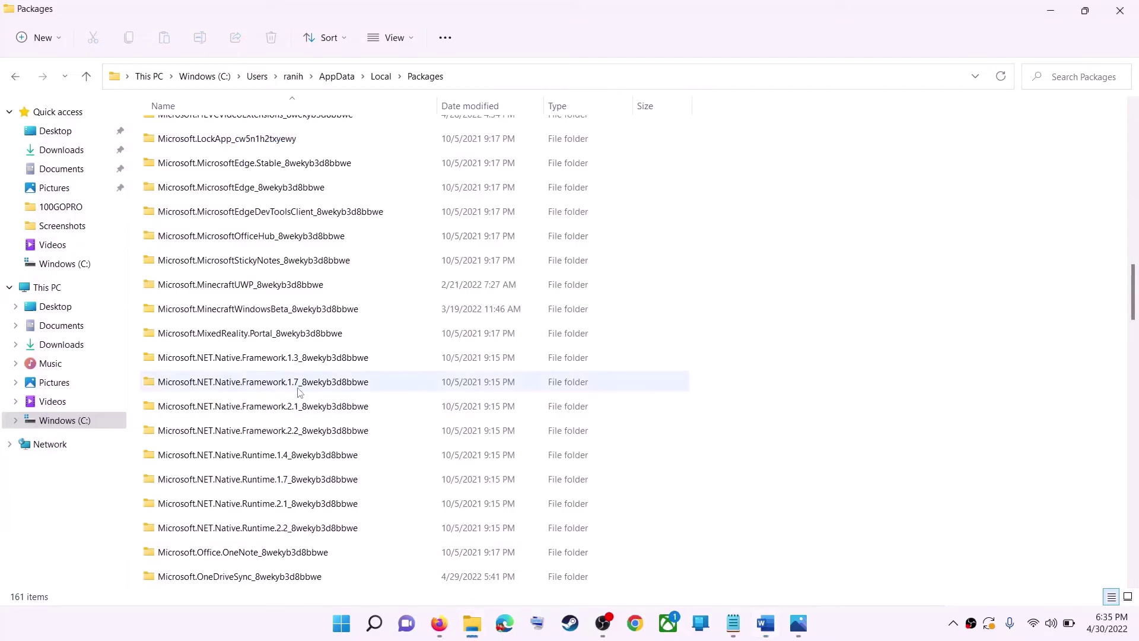
pyautogui.scroll(-12, 308, 406)
pyautogui.scroll(-3, 308, 406)
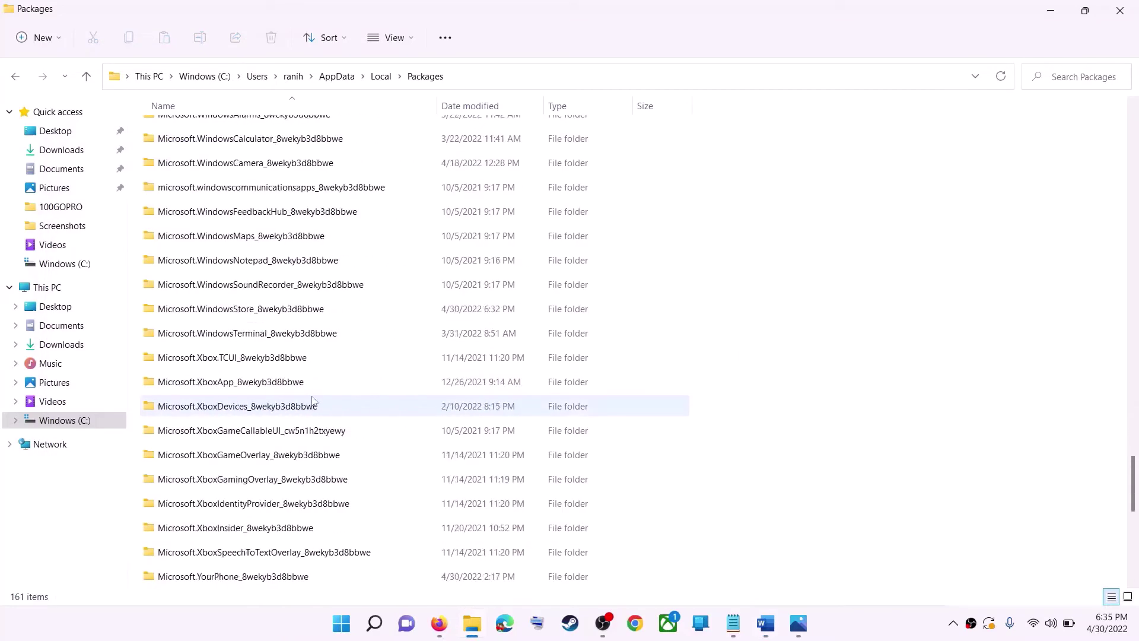
pyautogui.click(250, 315)
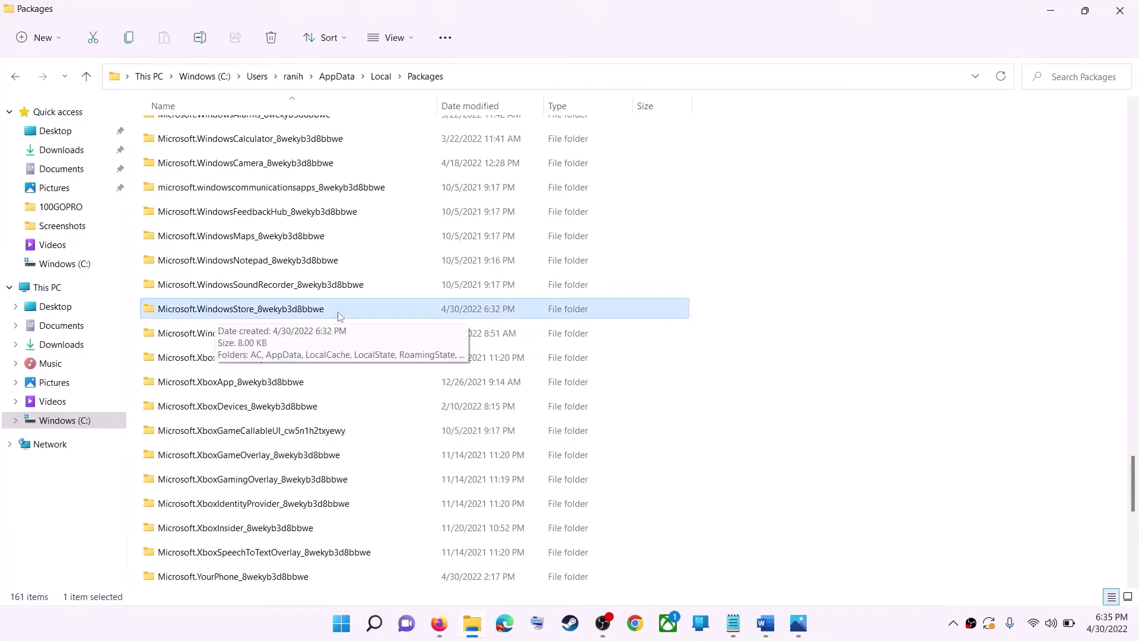
pyautogui.click(209, 311)
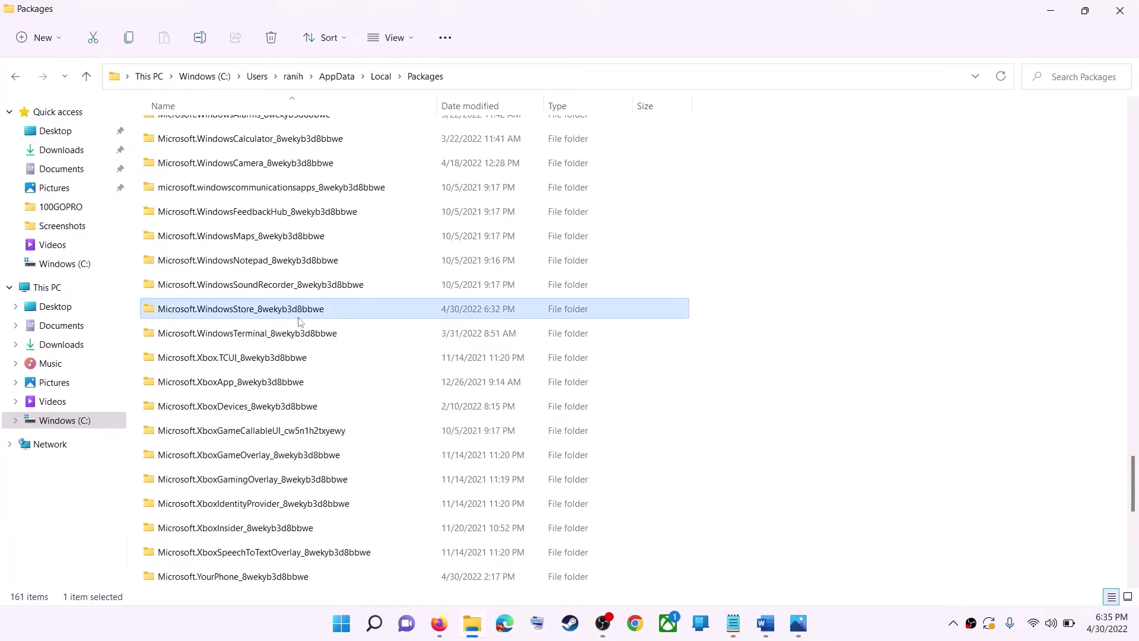
pyautogui.click(358, 305)
pyautogui.doubleClick(355, 307)
# Delete the LocalCache folder from the Microsoft.WindowsStore_8wekyb3d8bbwe folder
pyautogui.click(242, 185)
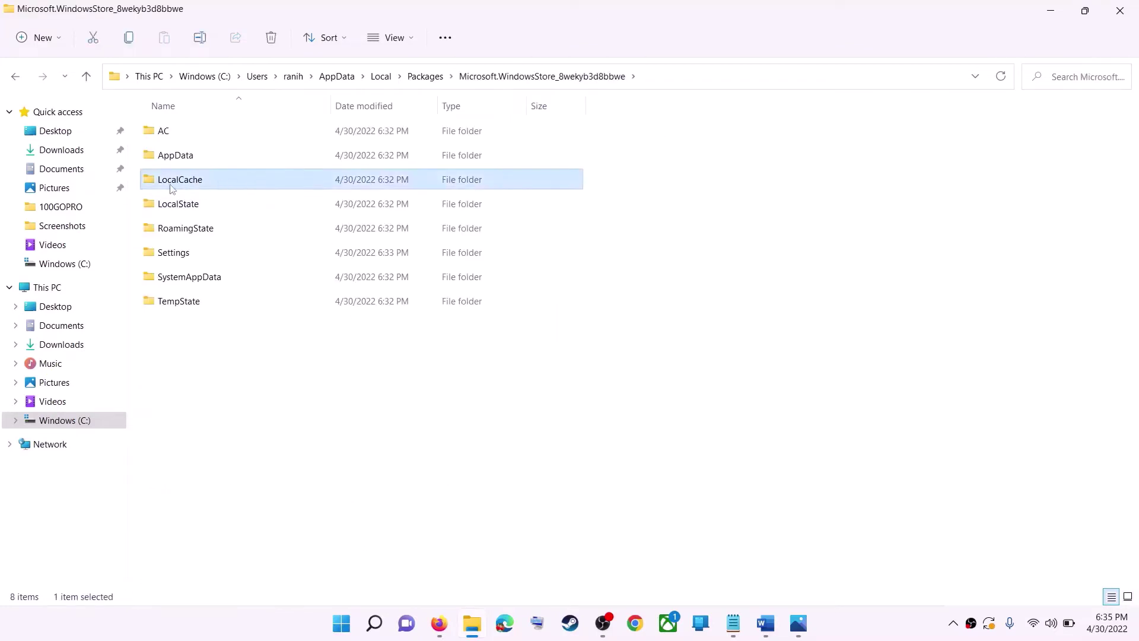
pyautogui.rightClick(196, 186)
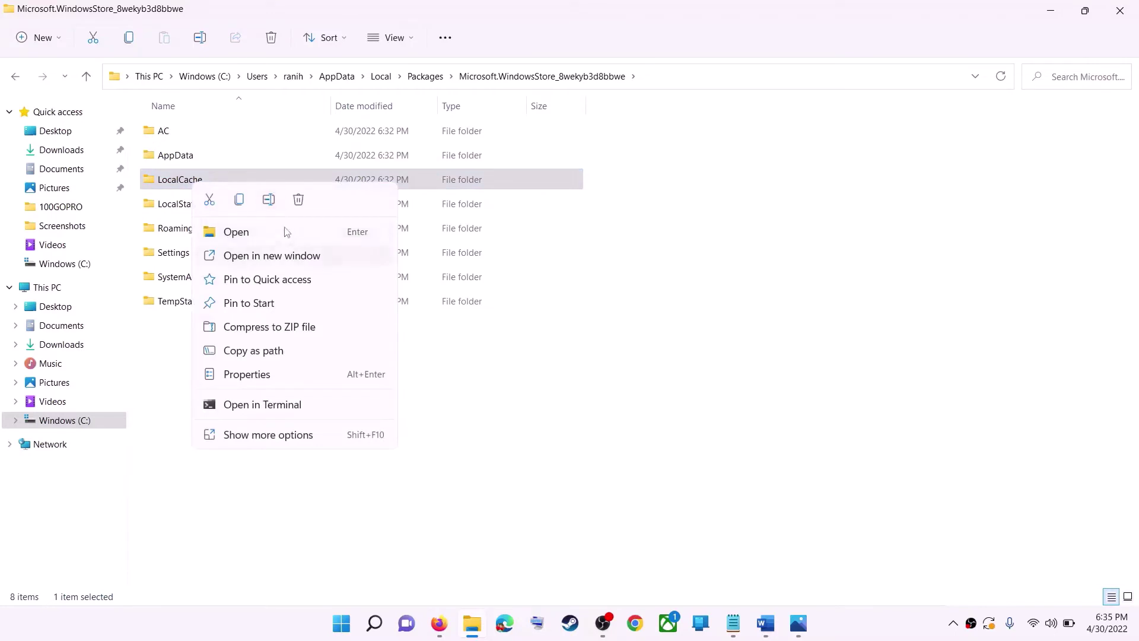
pyautogui.click(292, 205)
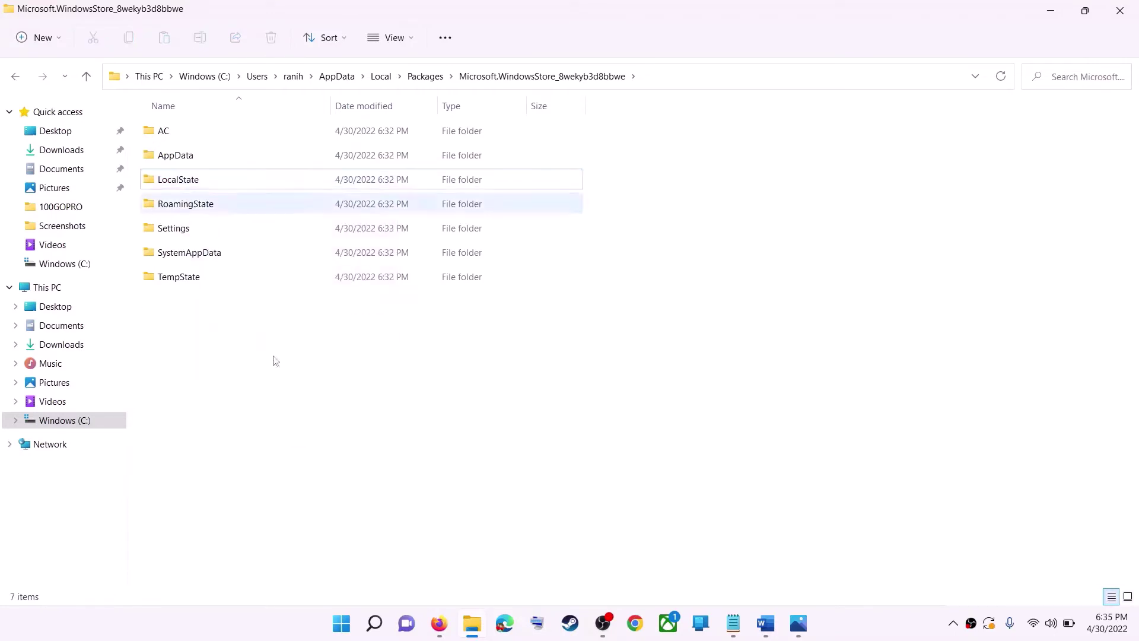
# Look at the Restart choice in the Windows power options without restarting the computer
pyautogui.click(342, 624)
pyautogui.click(747, 580)
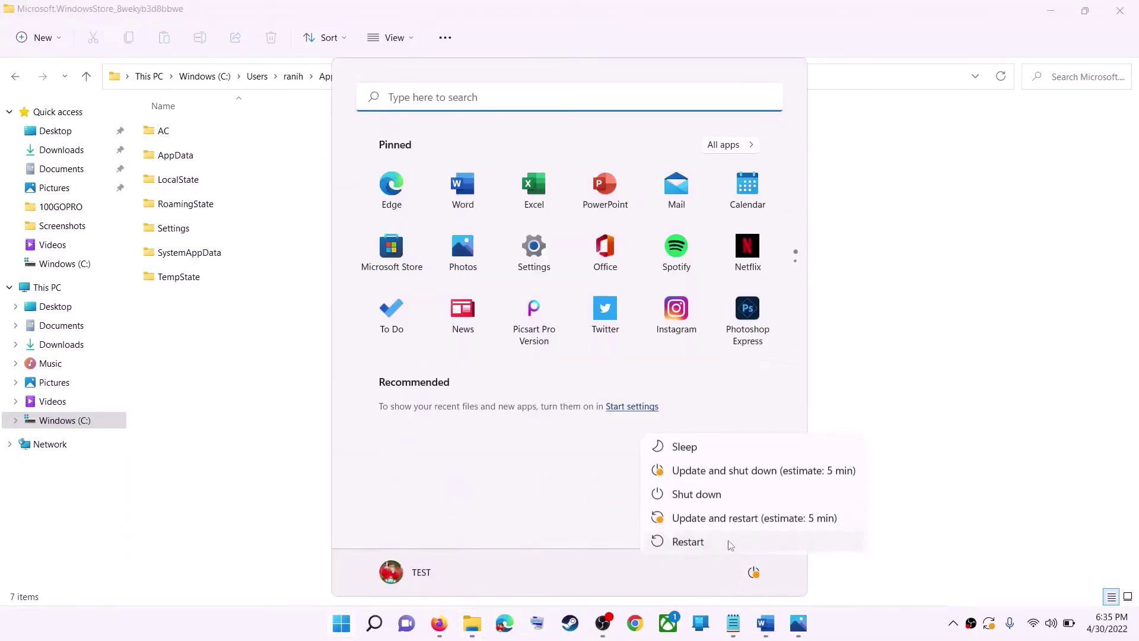
pyautogui.click(989, 331)
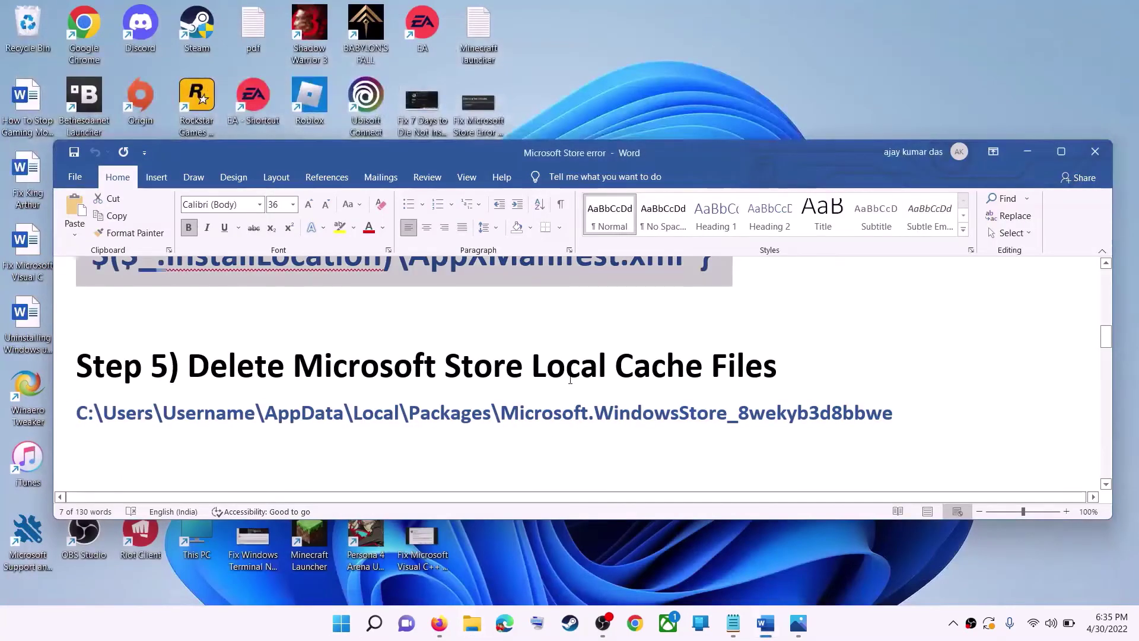
# Highlight "Get Updates in store library" under Step 6 of the Word notes
pyautogui.click(285, 365)
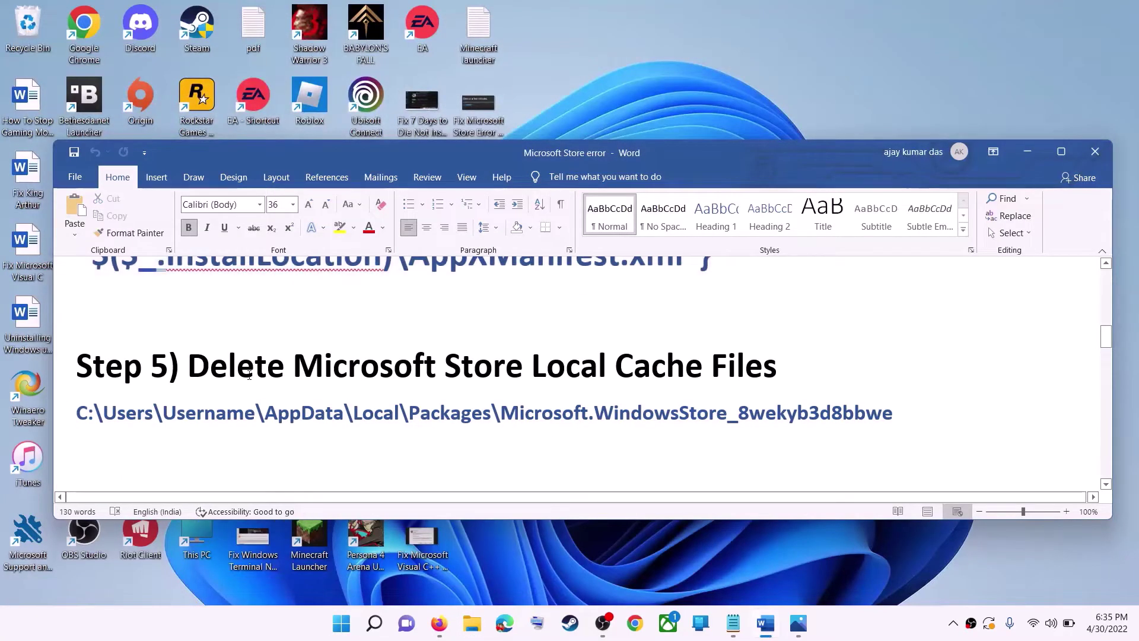
pyautogui.scroll(-3, 308, 371)
pyautogui.scroll(1, 356, 394)
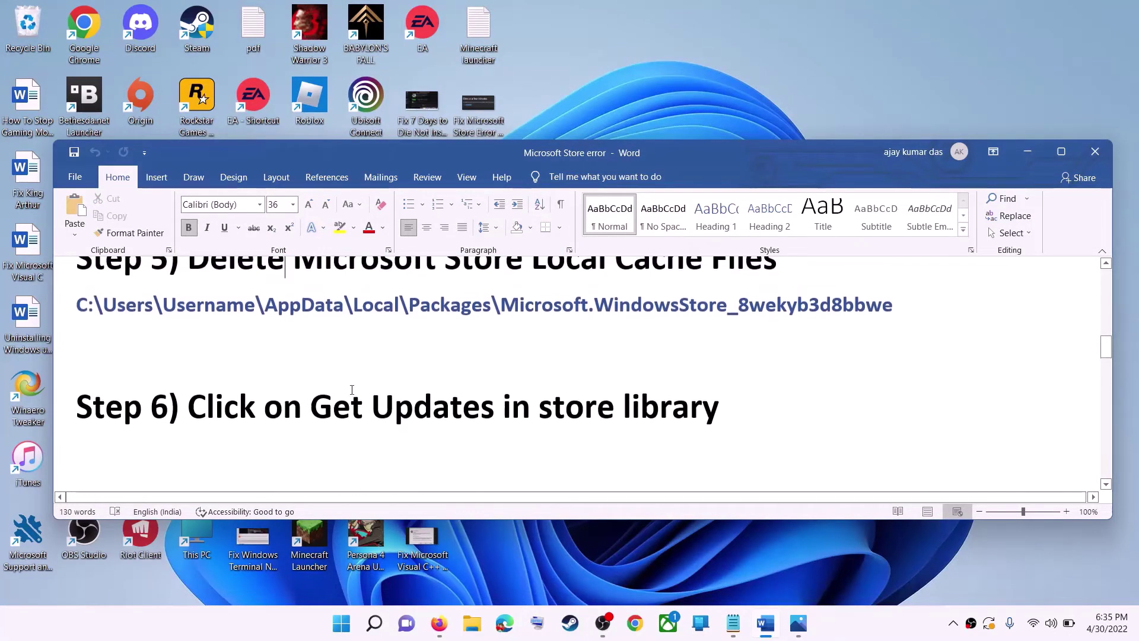
pyautogui.click(333, 408)
pyautogui.moveTo(683, 405); pyautogui.dragTo(750, 407)
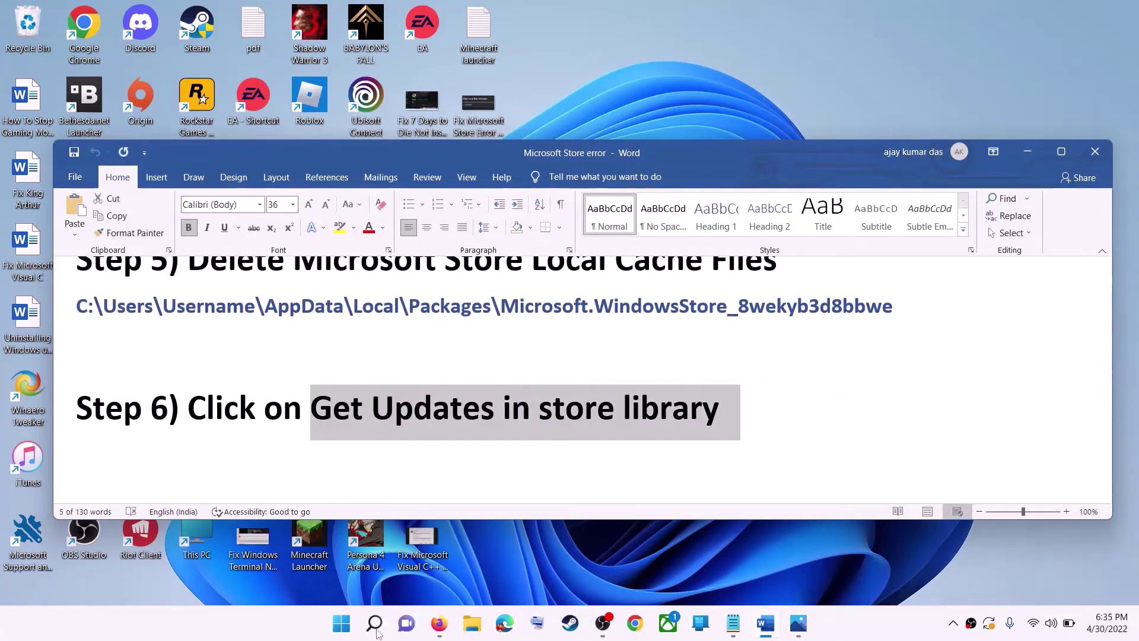
# Search Windows for store, launch Microsoft Store in a maximized window, and open its Library
pyautogui.click(342, 623)
pyautogui.write('store')
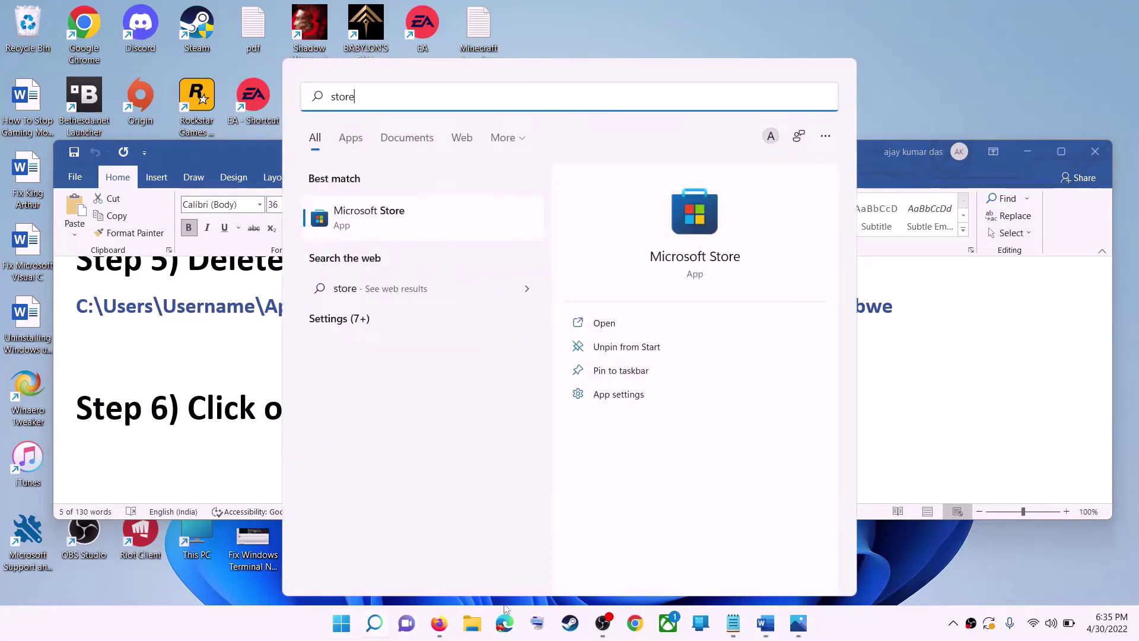
pyautogui.press('Return')
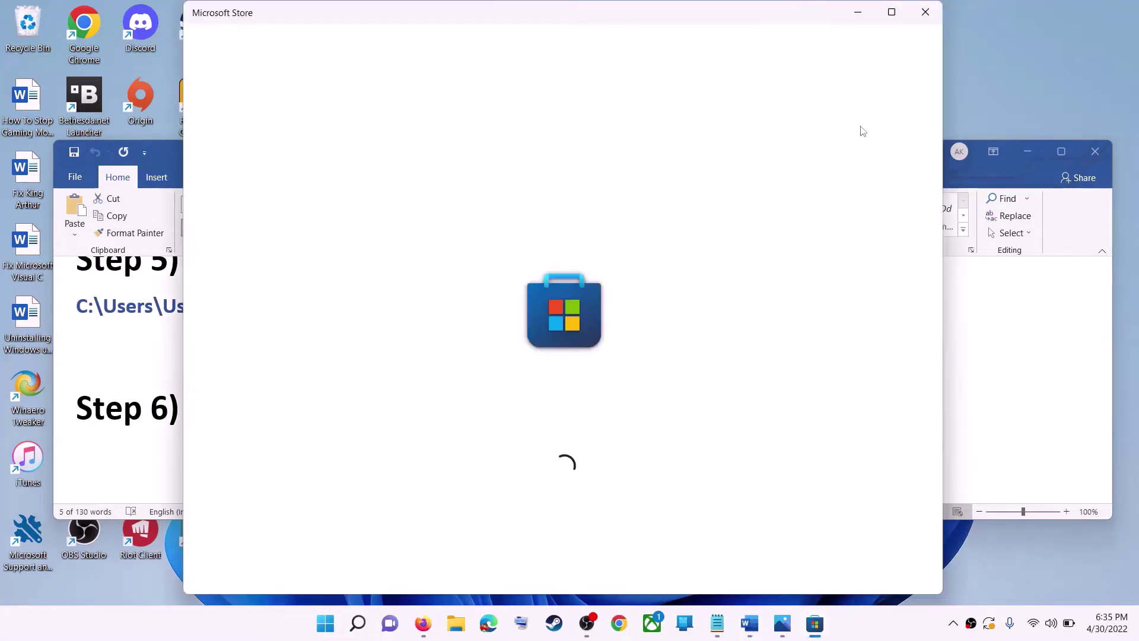
pyautogui.click(890, 12)
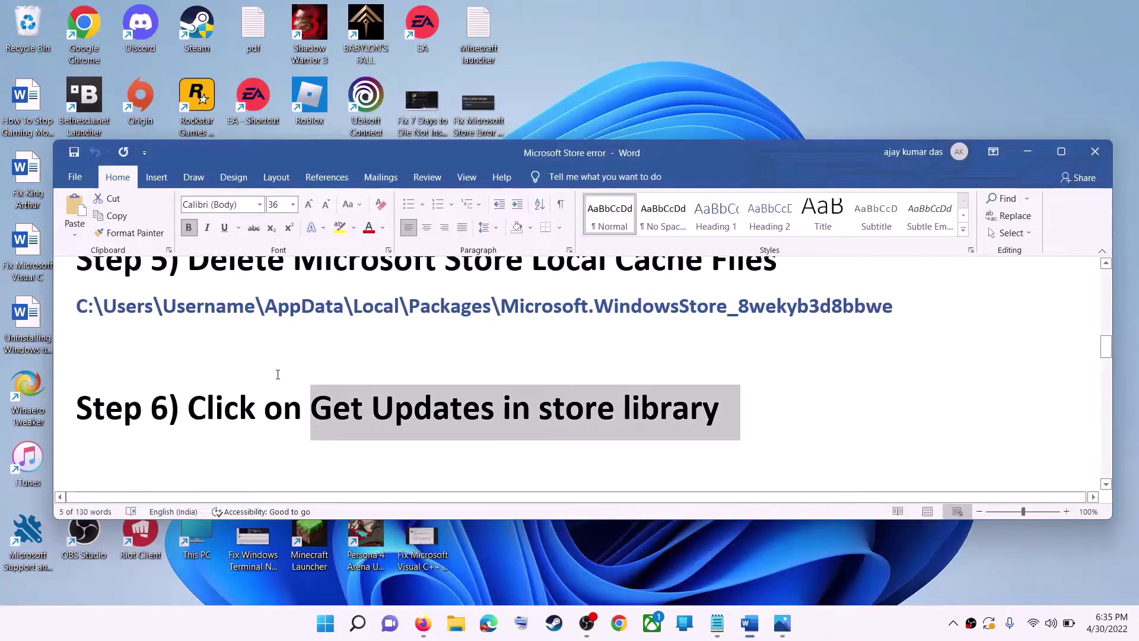
pyautogui.click(347, 627)
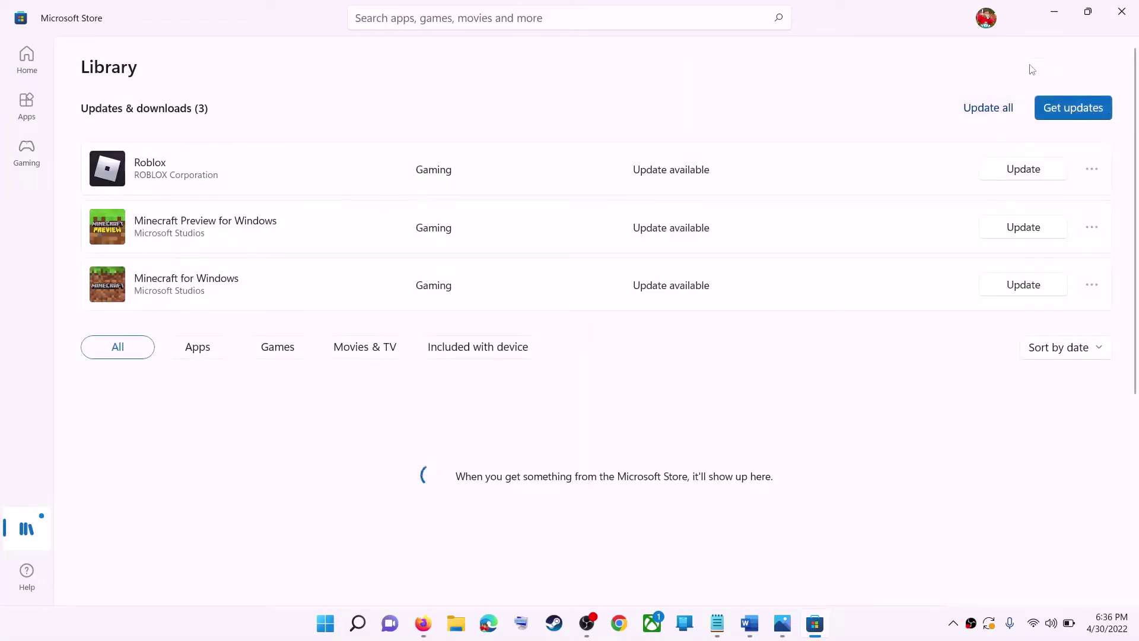
# Minimize the Store and highlight the Step 6 instruction and "Start all these services" under Step 7 in the Word notes
pyautogui.click(1054, 14)
pyautogui.moveTo(189, 408); pyautogui.dragTo(719, 410)
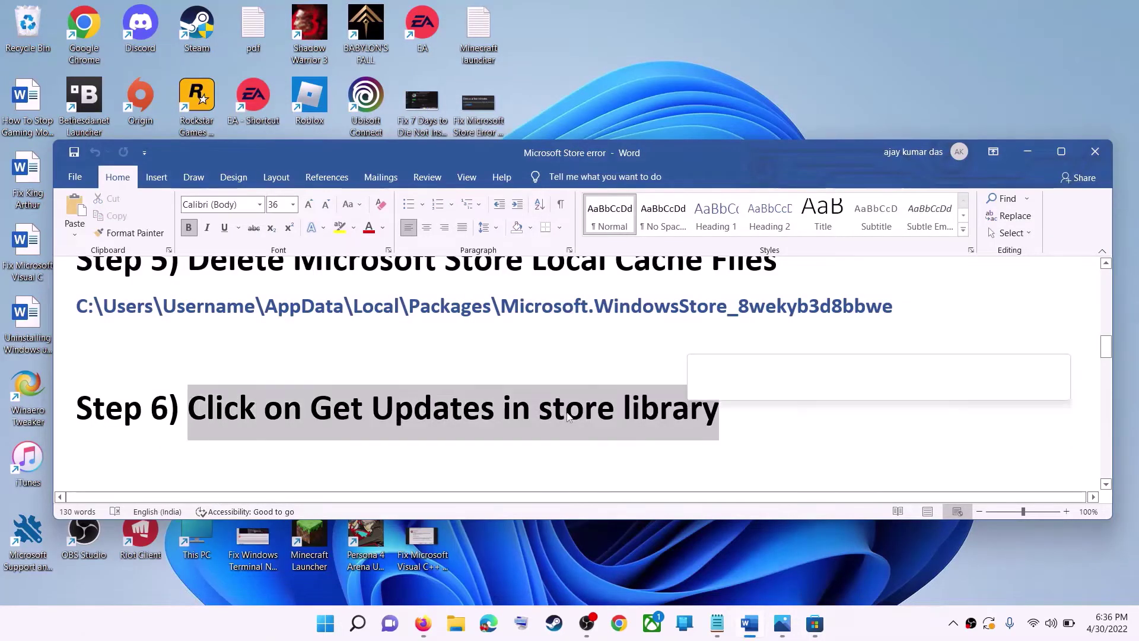
pyautogui.scroll(-3, 353, 414)
pyautogui.moveTo(189, 338); pyautogui.dragTo(517, 340)
pyautogui.scroll(-1, 340, 435)
# Search Windows for services and launch the Services app
pyautogui.click(330, 631)
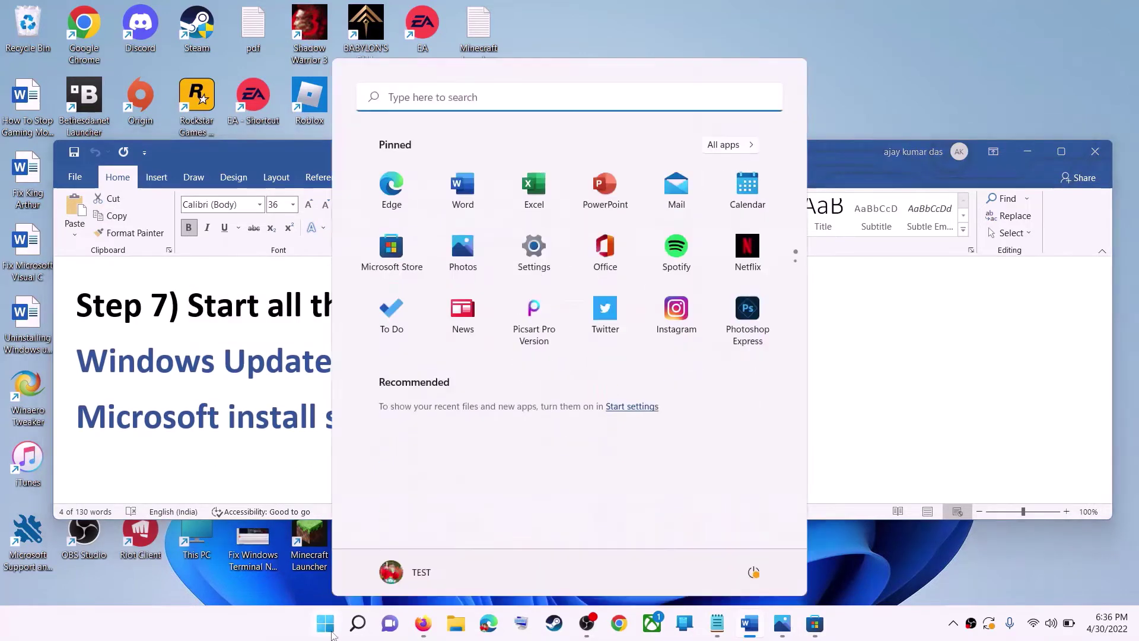
pyautogui.write('services')
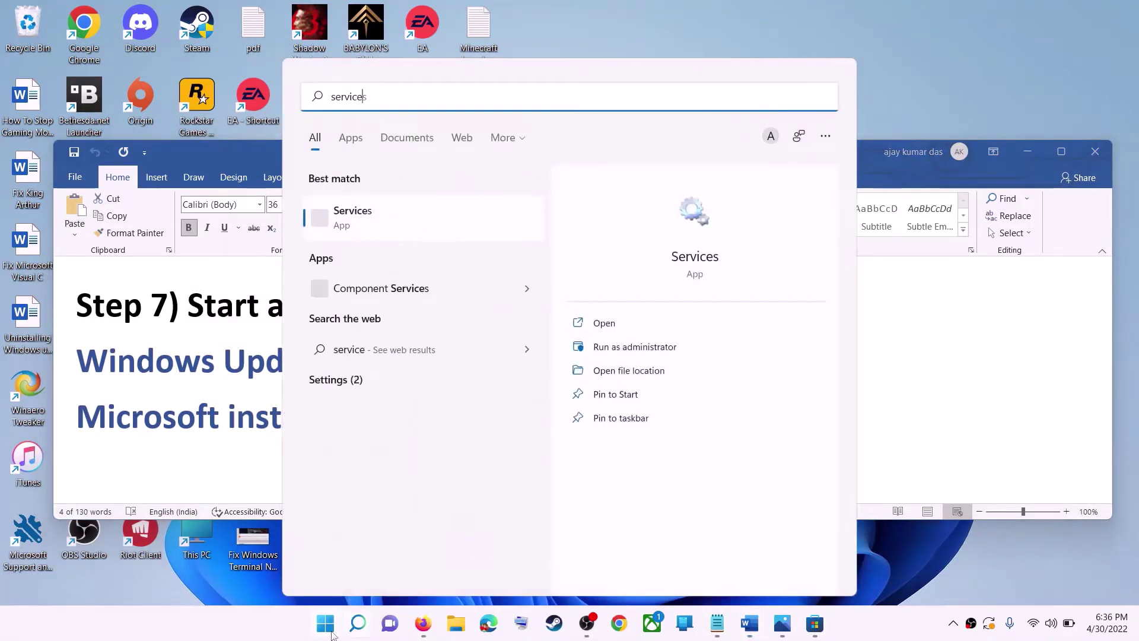
pyautogui.click(391, 221)
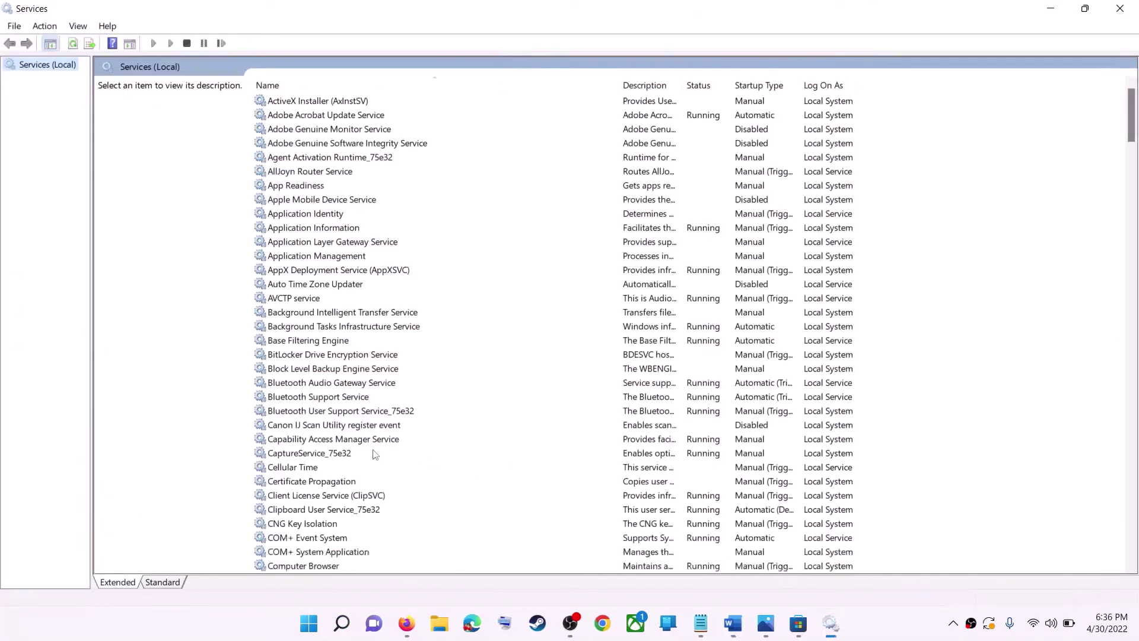
# Set the Windows Update service's startup type to Automatic and restart the service
pyautogui.click(373, 452)
pyautogui.press('w')
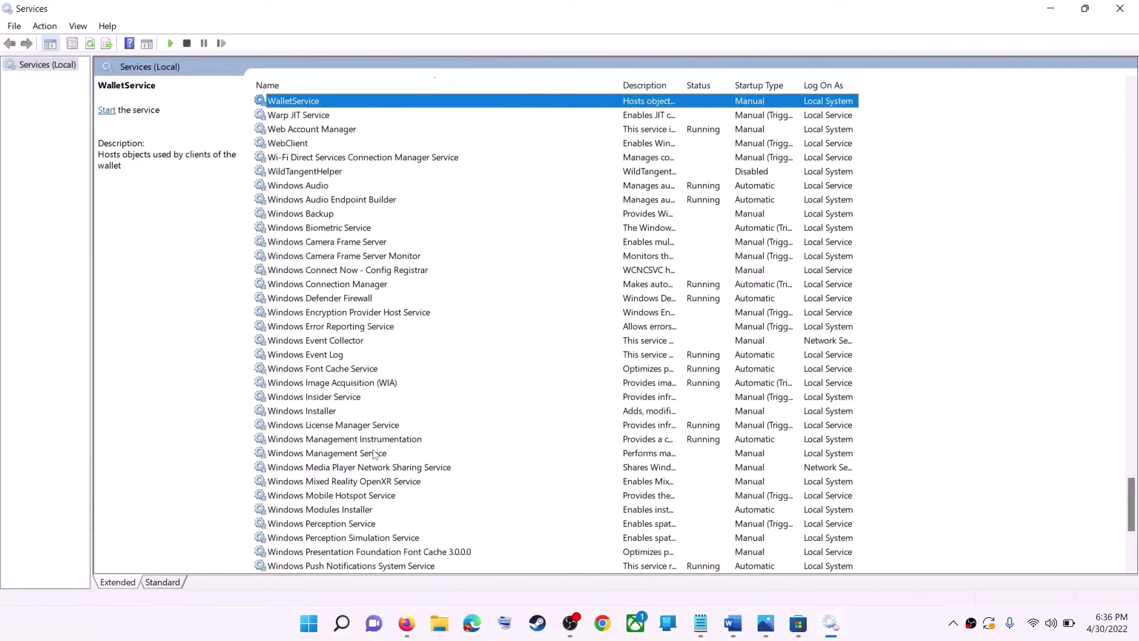
pyautogui.scroll(-10, 394, 487)
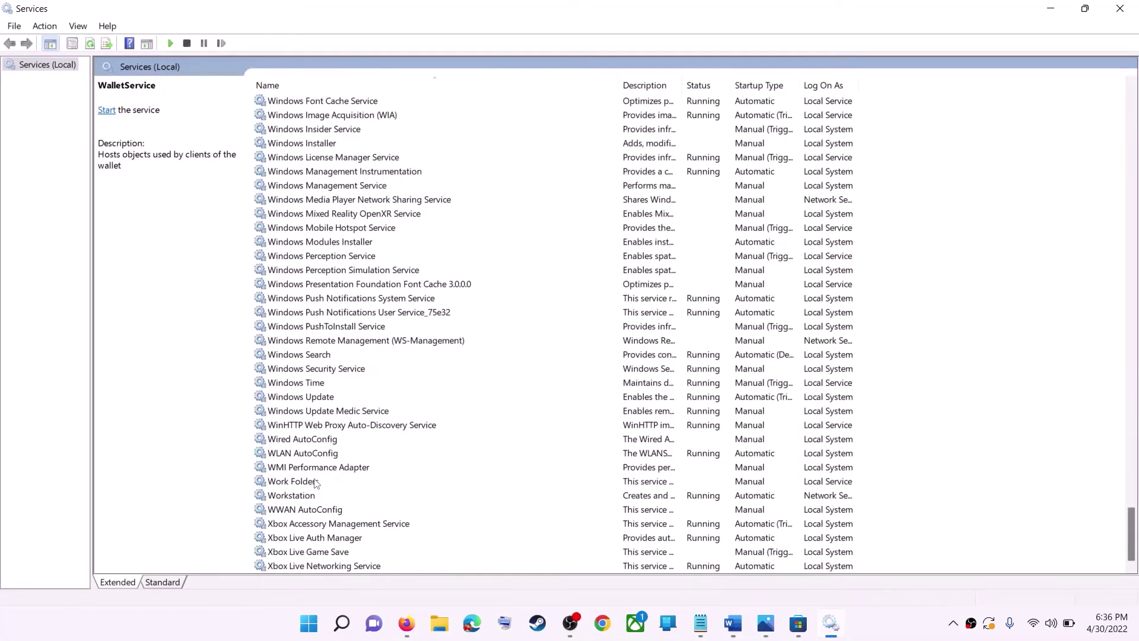
pyautogui.click(355, 397)
pyautogui.doubleClick(384, 399)
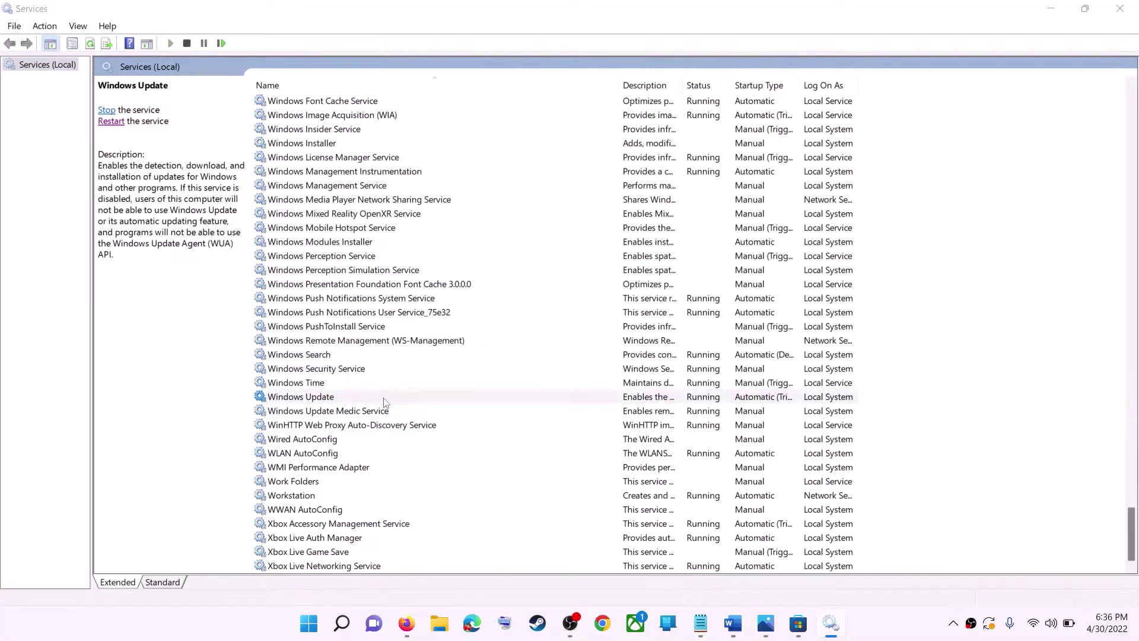
pyautogui.click(547, 296)
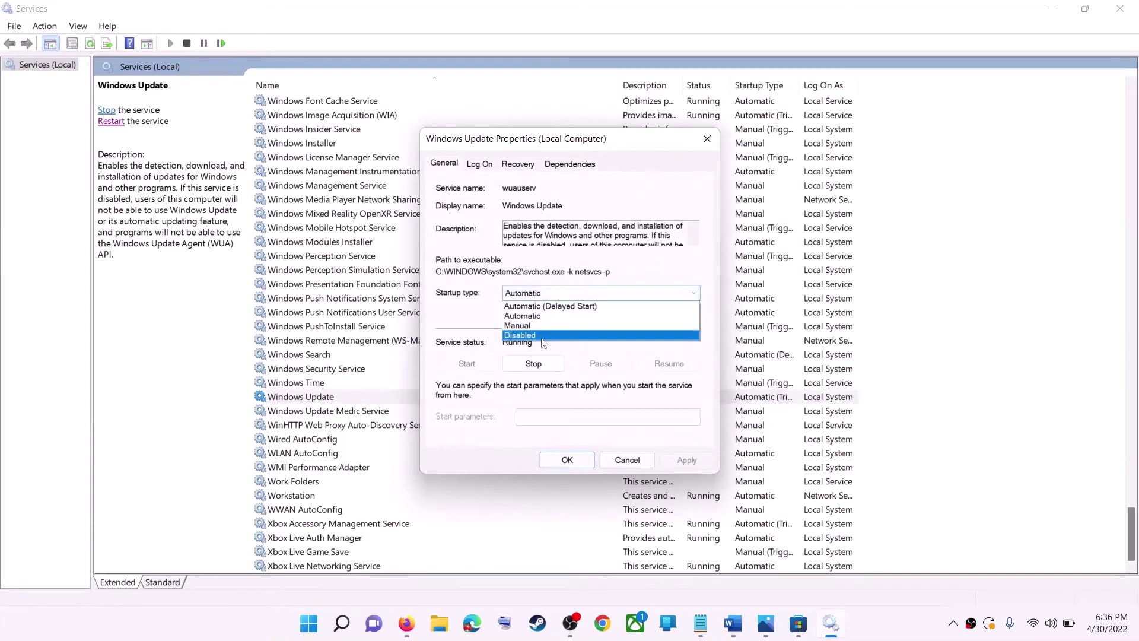
pyautogui.click(537, 320)
pyautogui.click(695, 462)
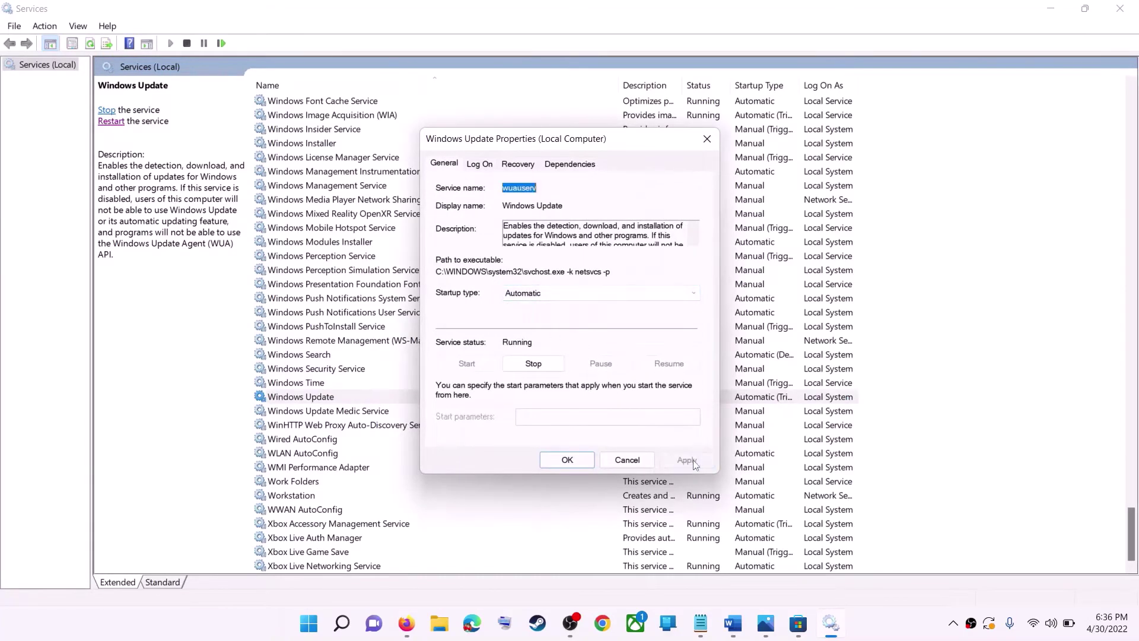
pyautogui.click(564, 460)
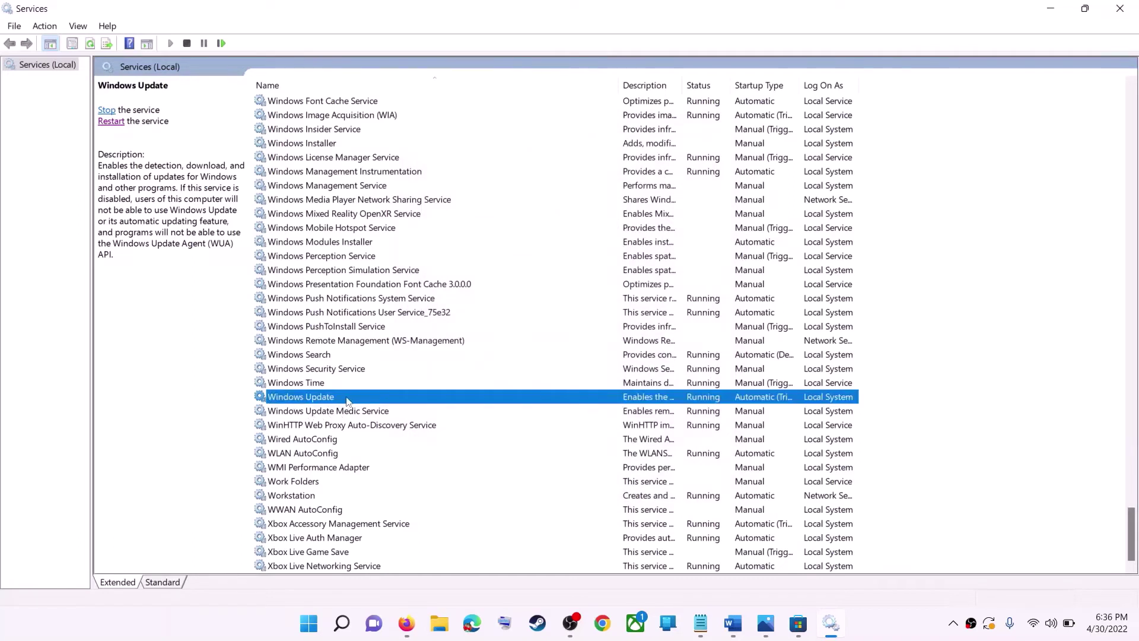
pyautogui.click(111, 122)
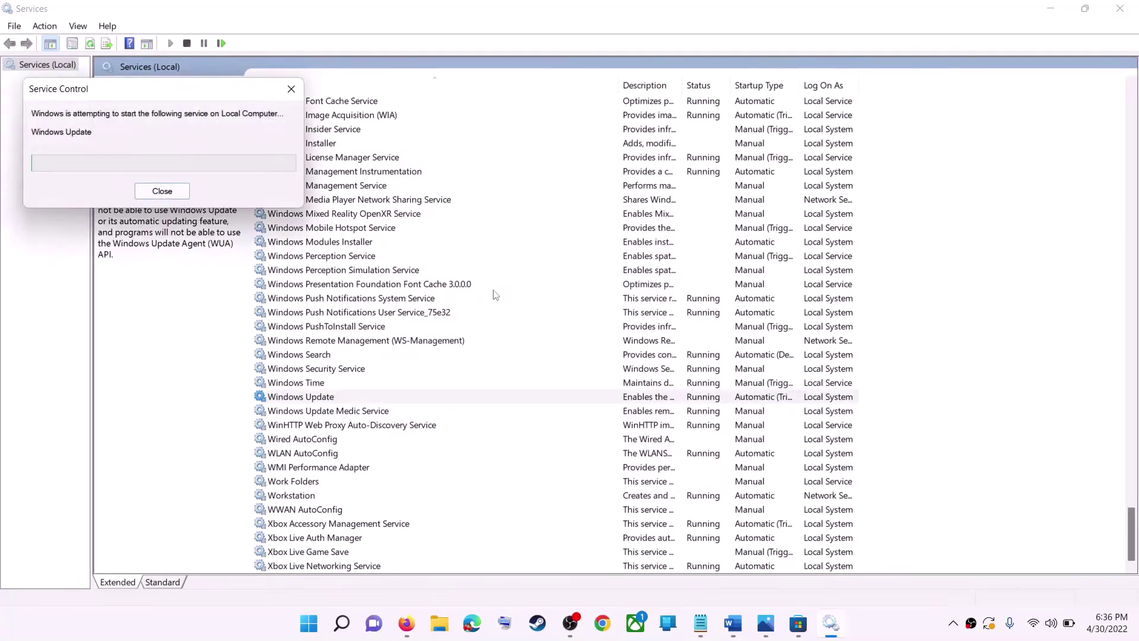
# Set the Microsoft Store Install Service's startup type to Automatic and restart the service
pyautogui.click(365, 301)
pyautogui.press('m')
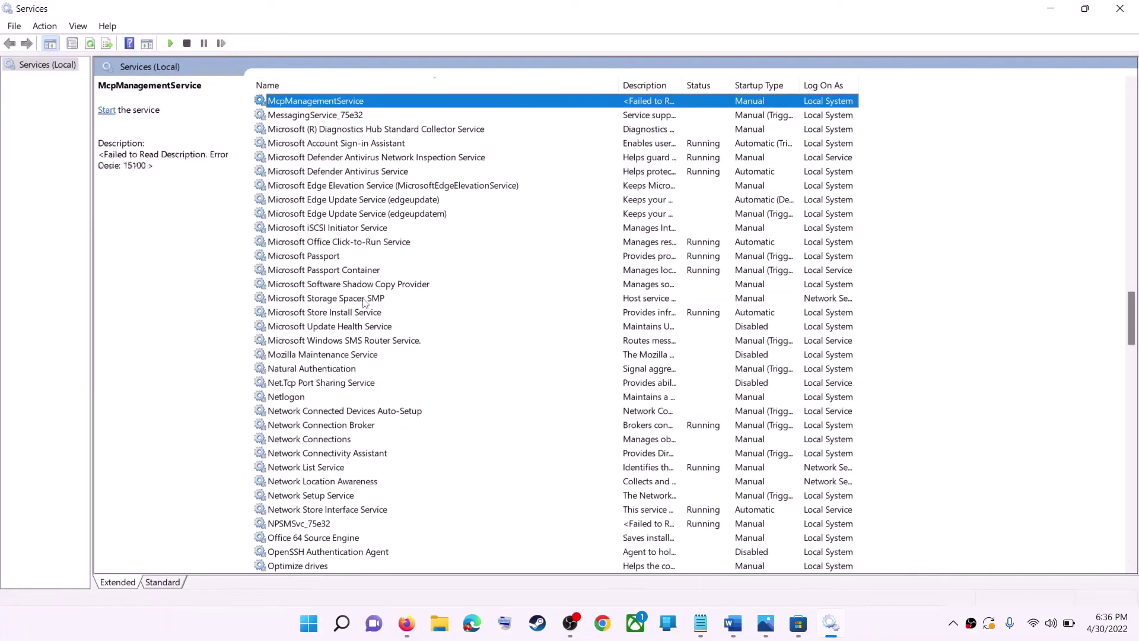
pyautogui.click(340, 313)
pyautogui.doubleClick(527, 319)
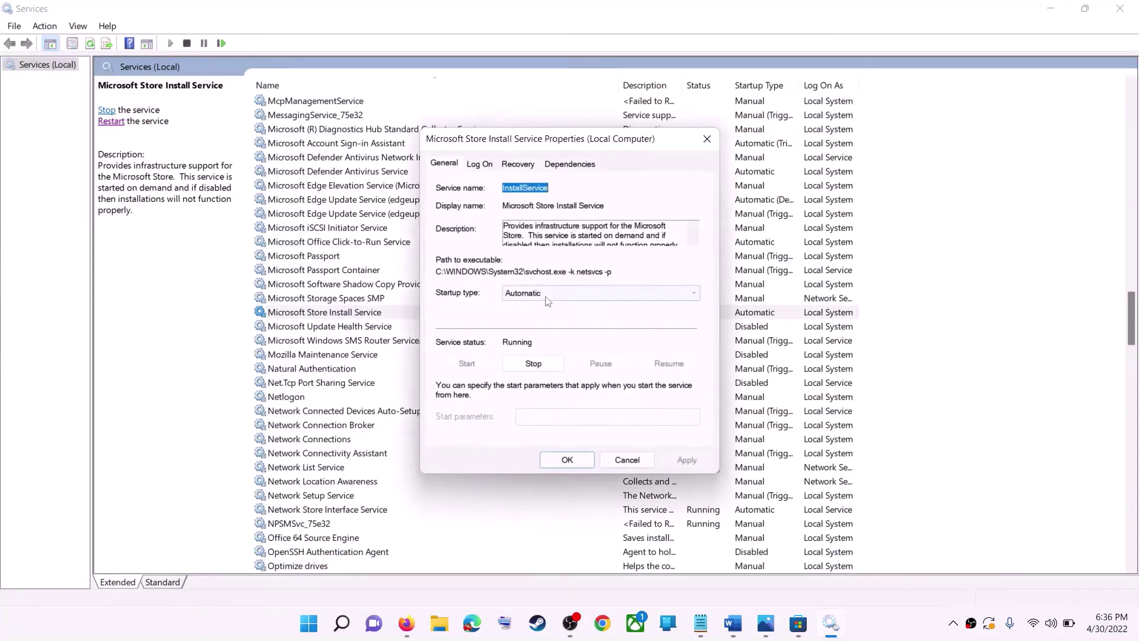
pyautogui.click(622, 293)
pyautogui.click(723, 471)
pyautogui.press('Tab')
pyautogui.press('Tab')
pyautogui.press('Tab')
pyautogui.press('Tab')
pyautogui.press('Tab')
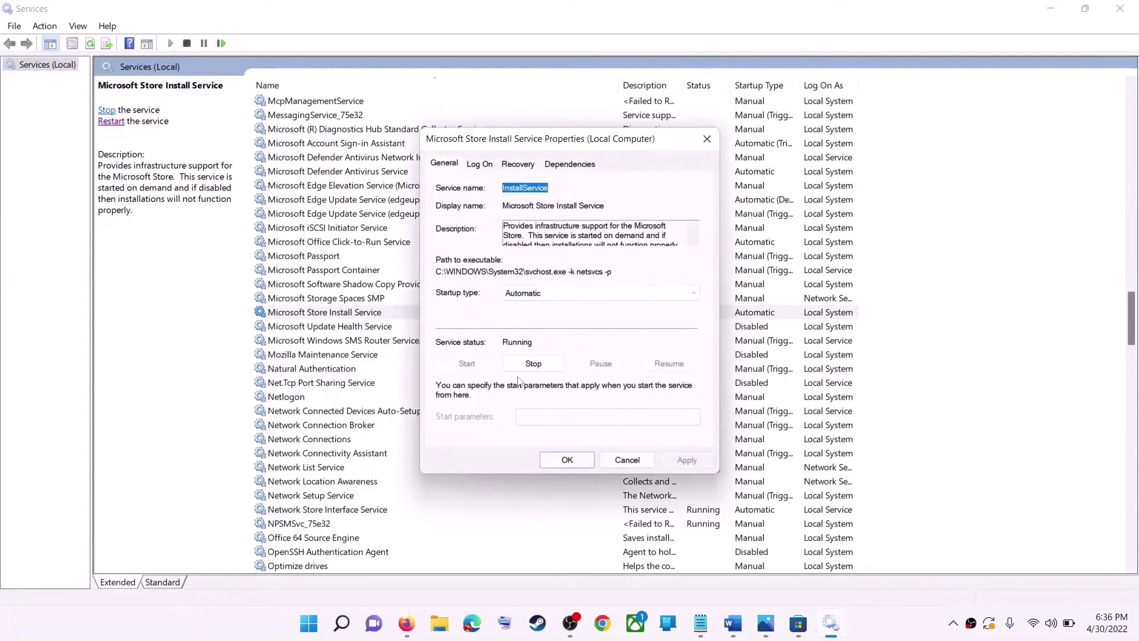
pyautogui.click(567, 460)
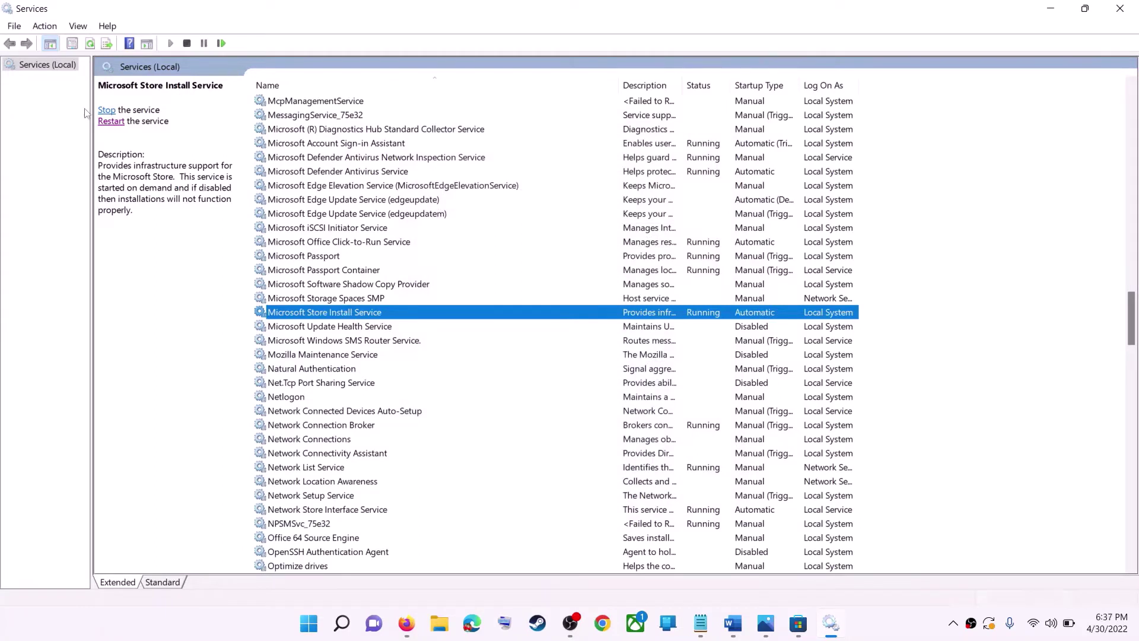
pyautogui.click(105, 124)
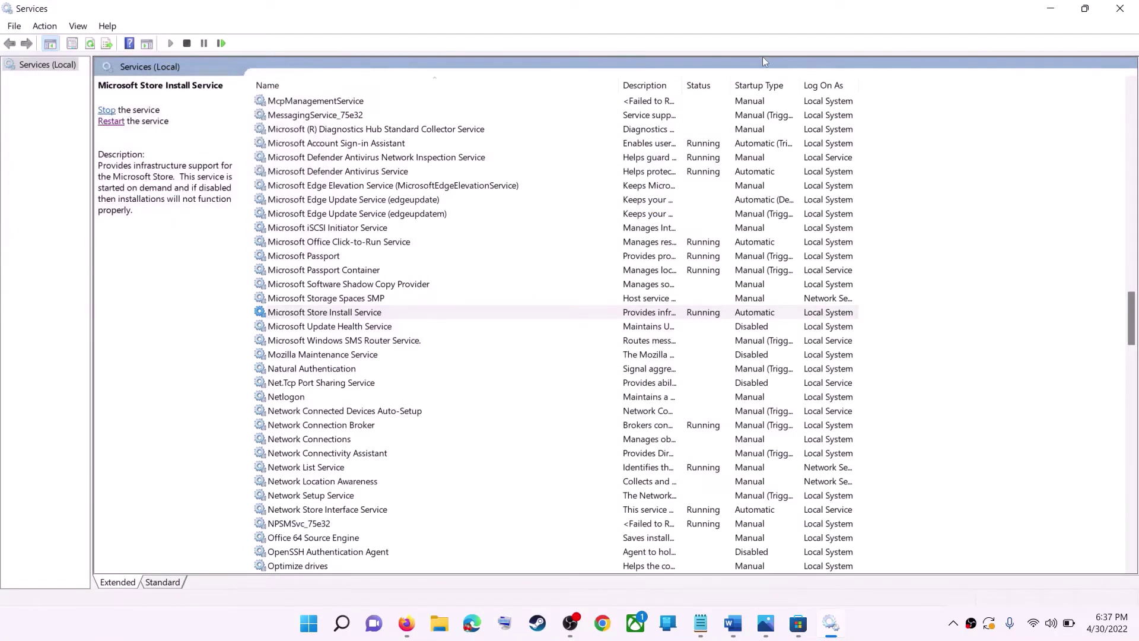
# Close Services and highlight "Update Windows" under Step 8 of the Word notes
pyautogui.click(1120, 8)
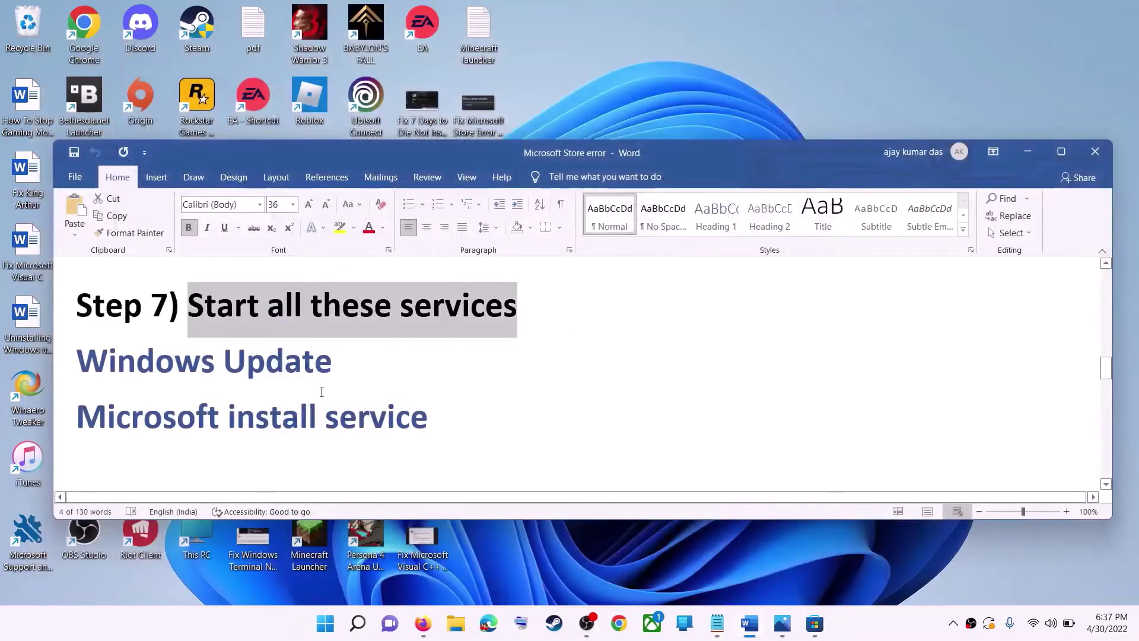
pyautogui.scroll(-2, 322, 392)
pyautogui.scroll(-1, 326, 374)
pyautogui.scroll(1, 325, 379)
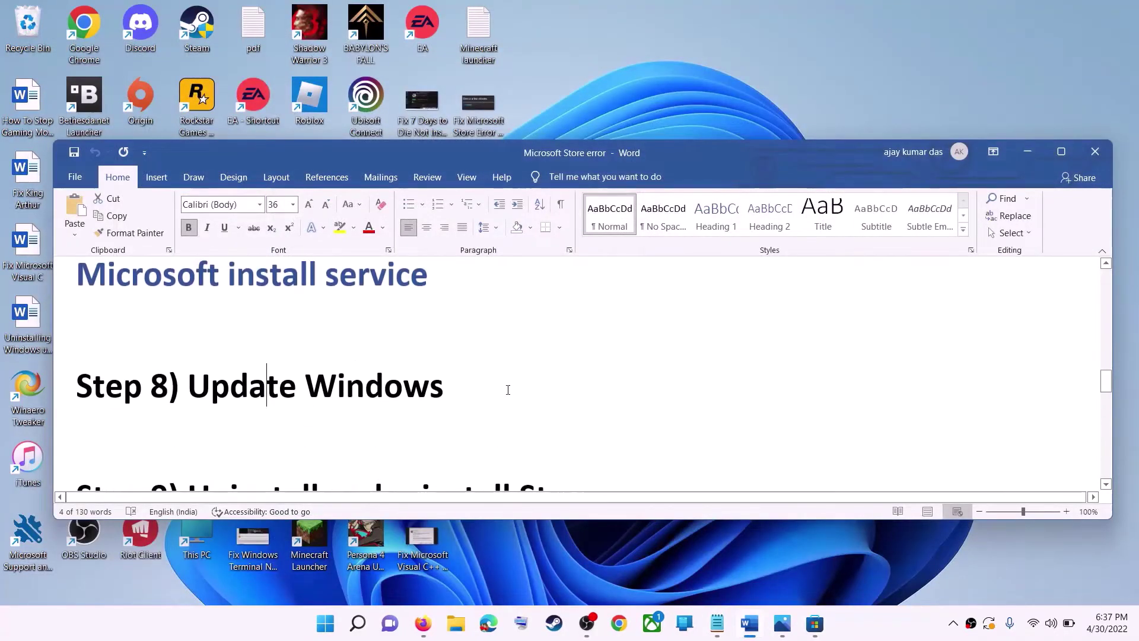
pyautogui.moveTo(506, 389); pyautogui.dragTo(188, 386)
# Check the Windows Update page in Windows Settings, and minimize Settings to return to the Word notes
pyautogui.click(325, 623)
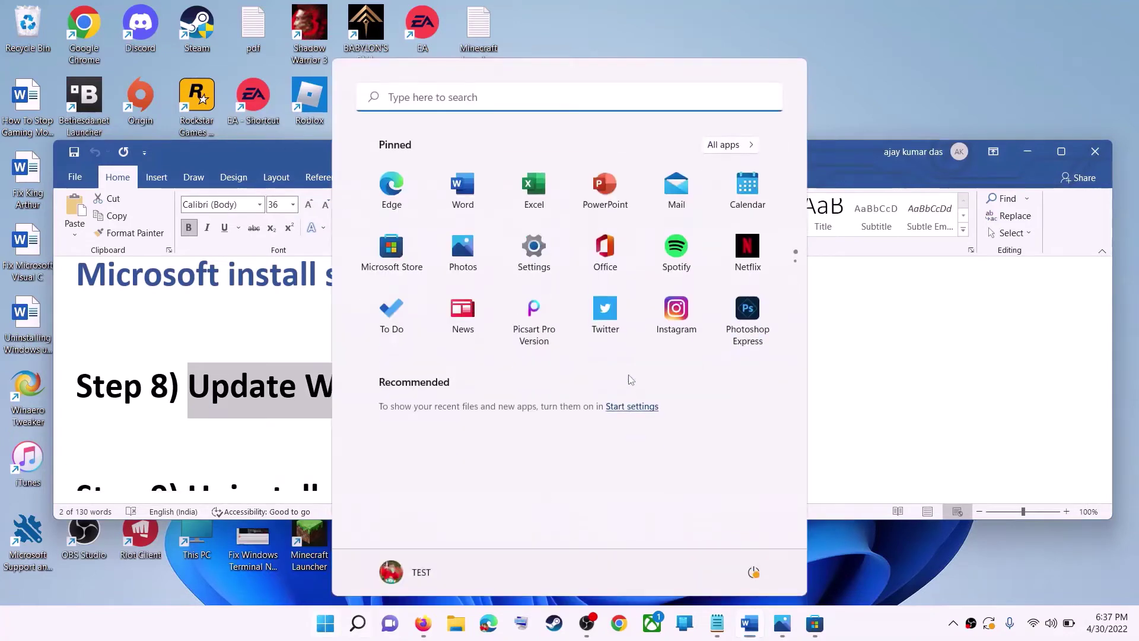
pyautogui.click(532, 260)
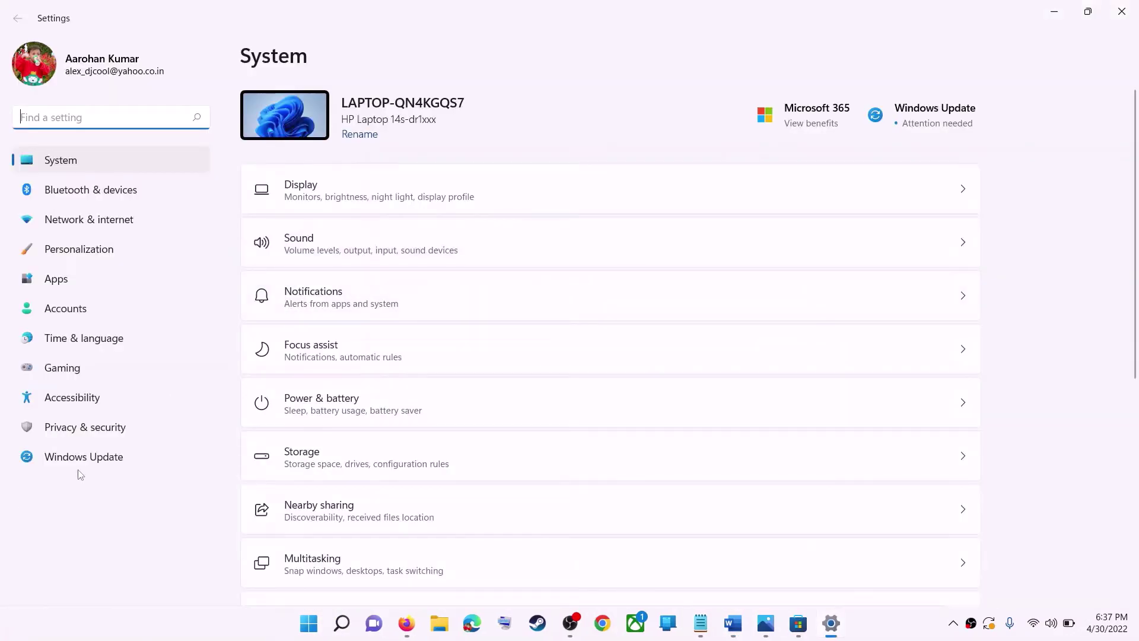
pyautogui.click(134, 460)
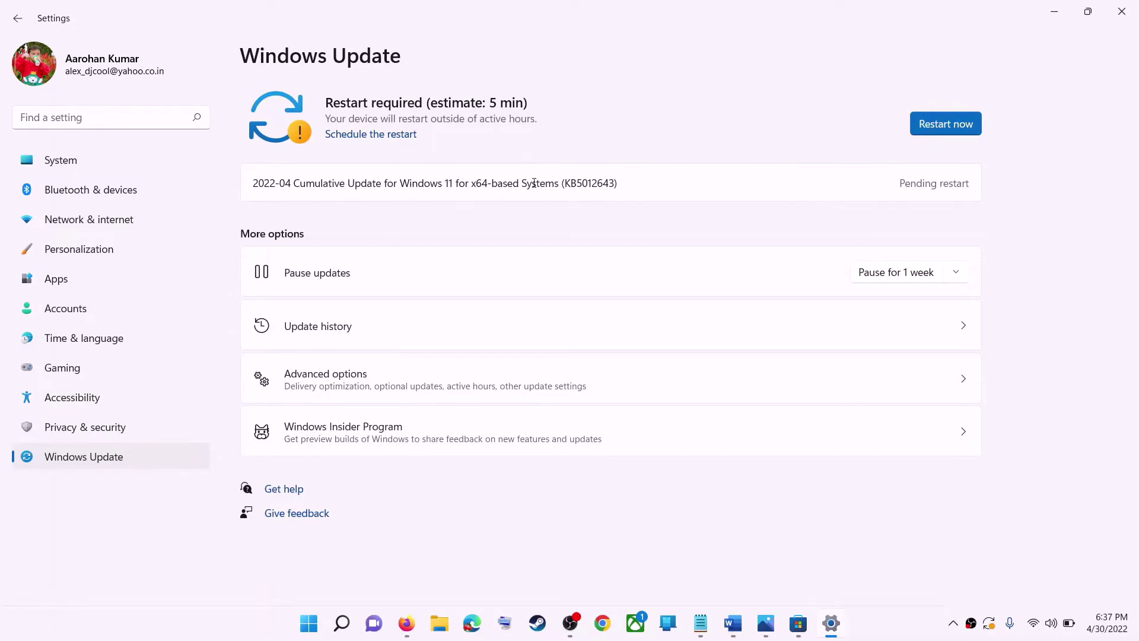
pyautogui.click(1054, 12)
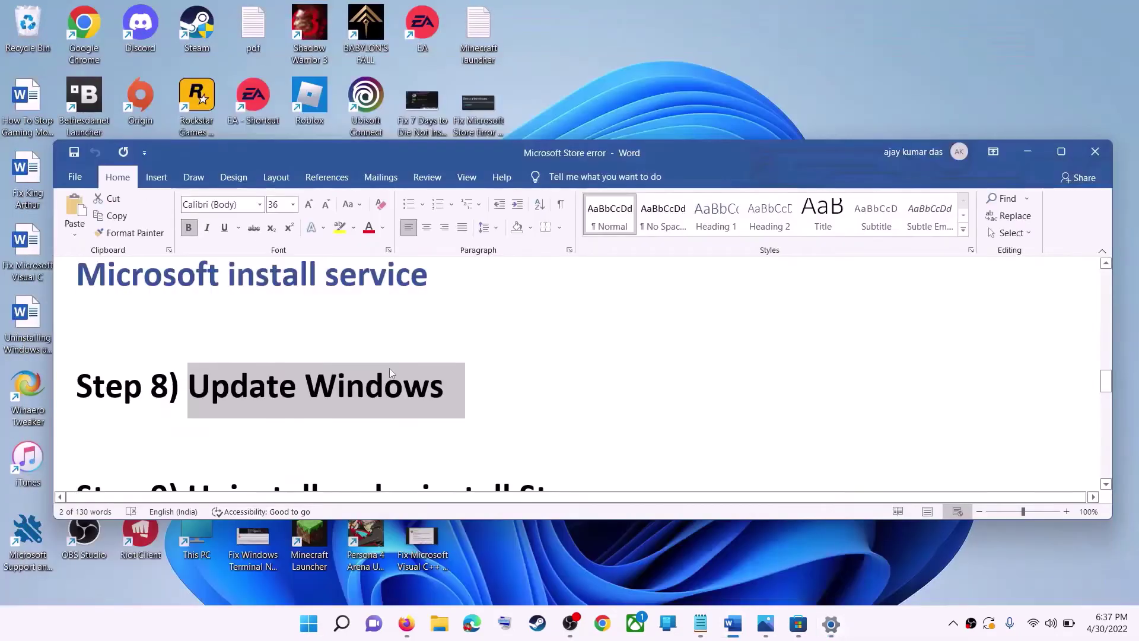
# Copy the command Get-AppxPackage -allusers *WindowsStore* | Remove-AppxPackage from Step 9 of the Word notes
pyautogui.scroll(-5, 325, 407)
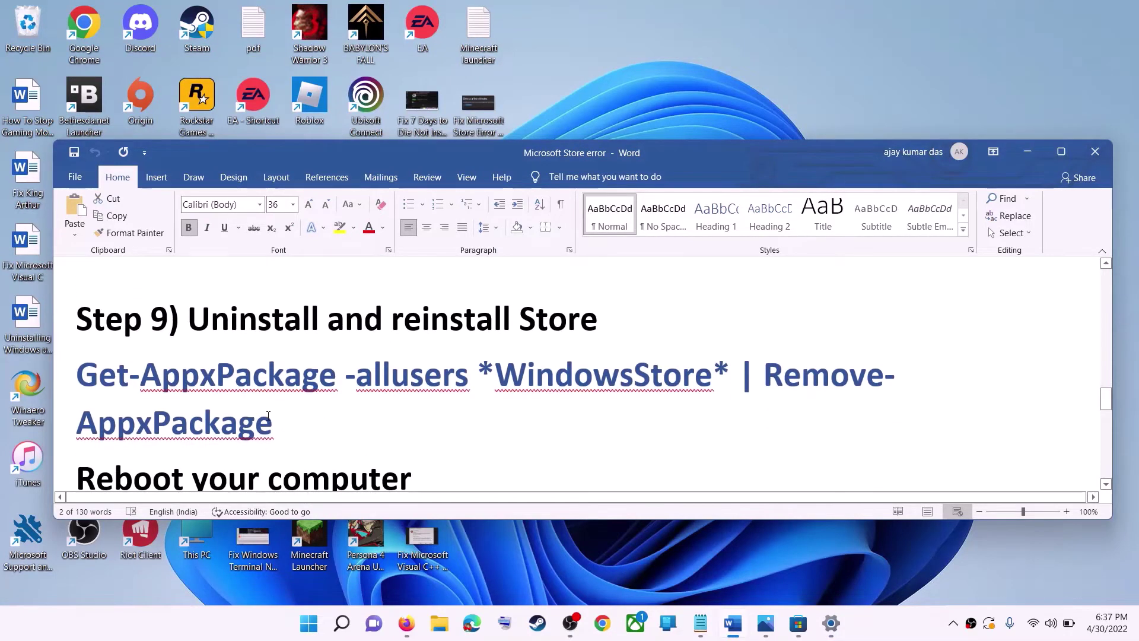
pyautogui.tripleClick(98, 387)
pyautogui.rightClick(172, 400)
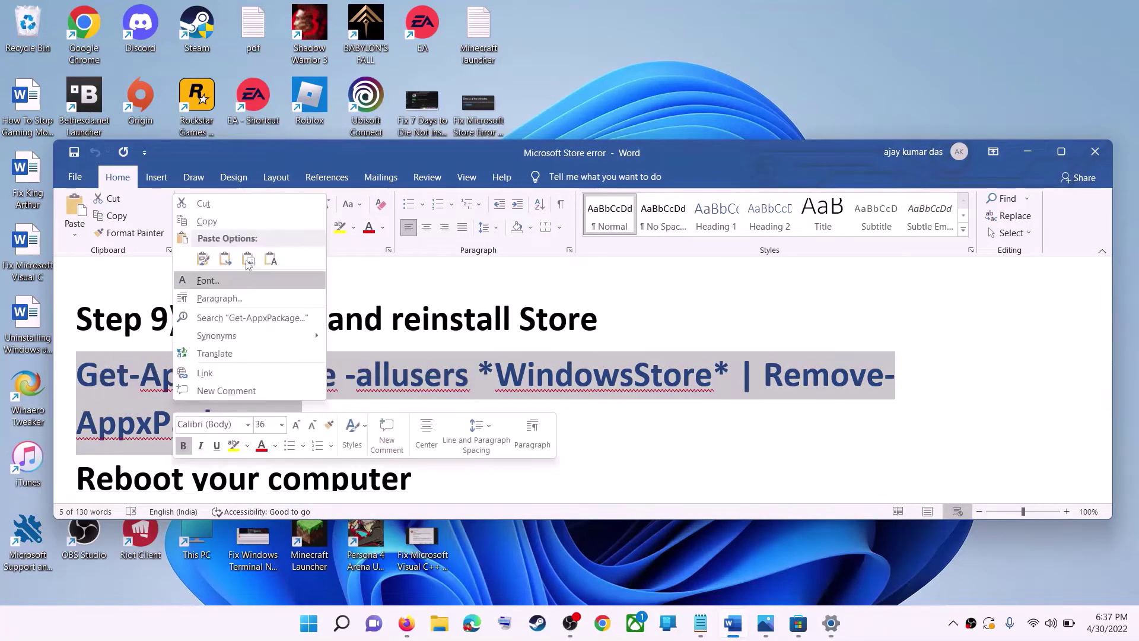
pyautogui.click(229, 223)
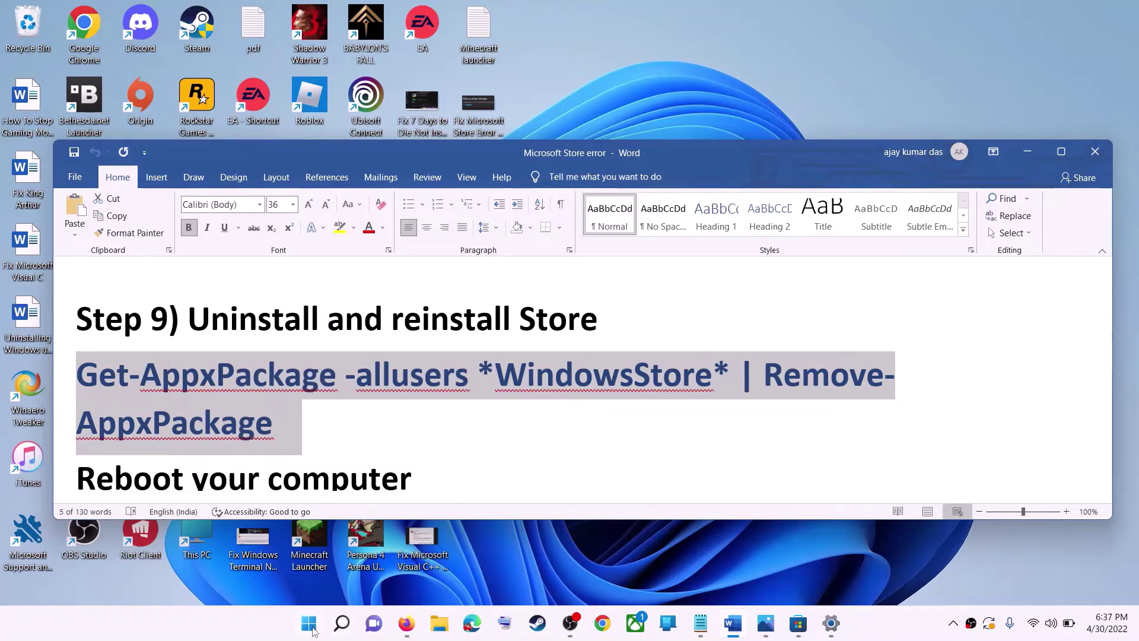
# Launch Windows PowerShell as administrator and run Get-AppxPackage -allusers *WindowsStore* | Remove-AppxPackage
pyautogui.click(311, 626)
pyautogui.write('powe')
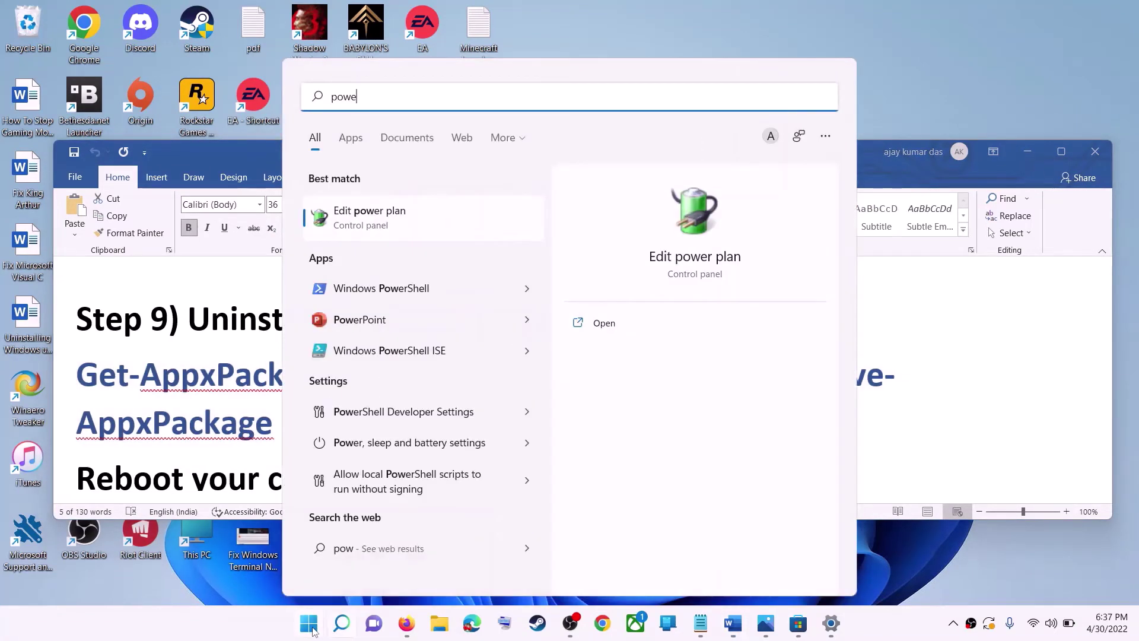
pyautogui.write('rshell')
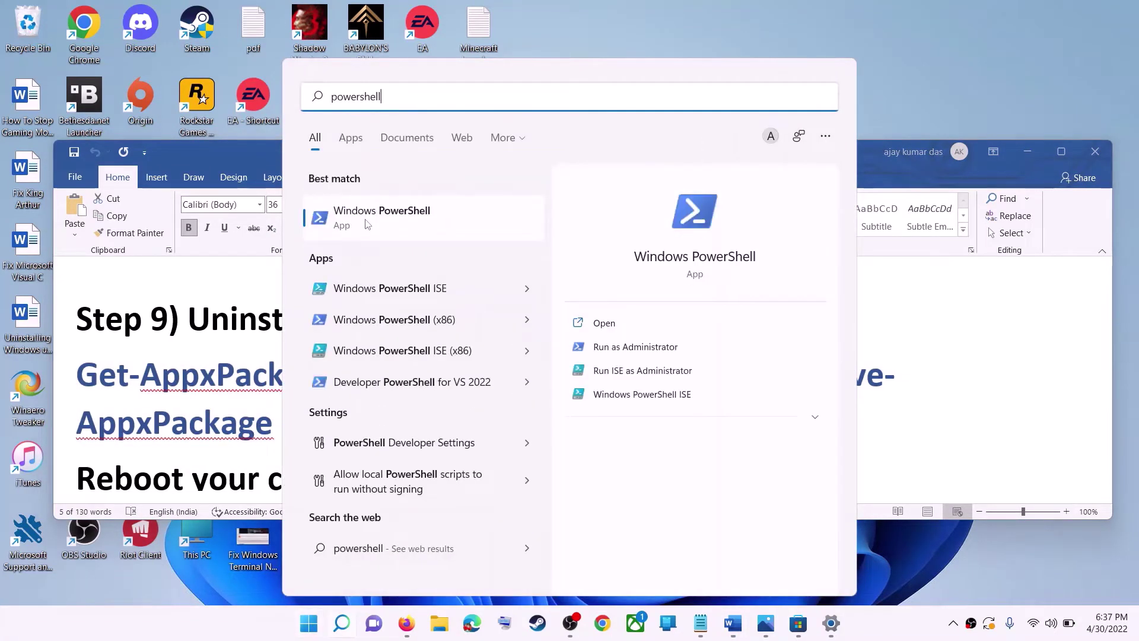
pyautogui.rightClick(367, 220)
pyautogui.click(463, 243)
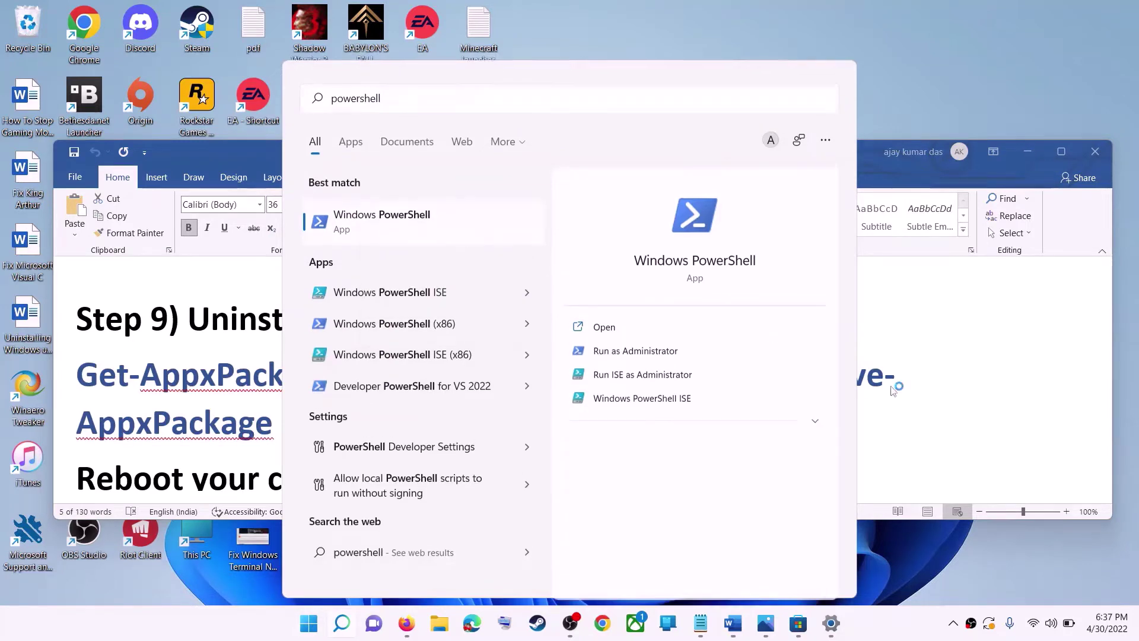
pyautogui.click(481, 426)
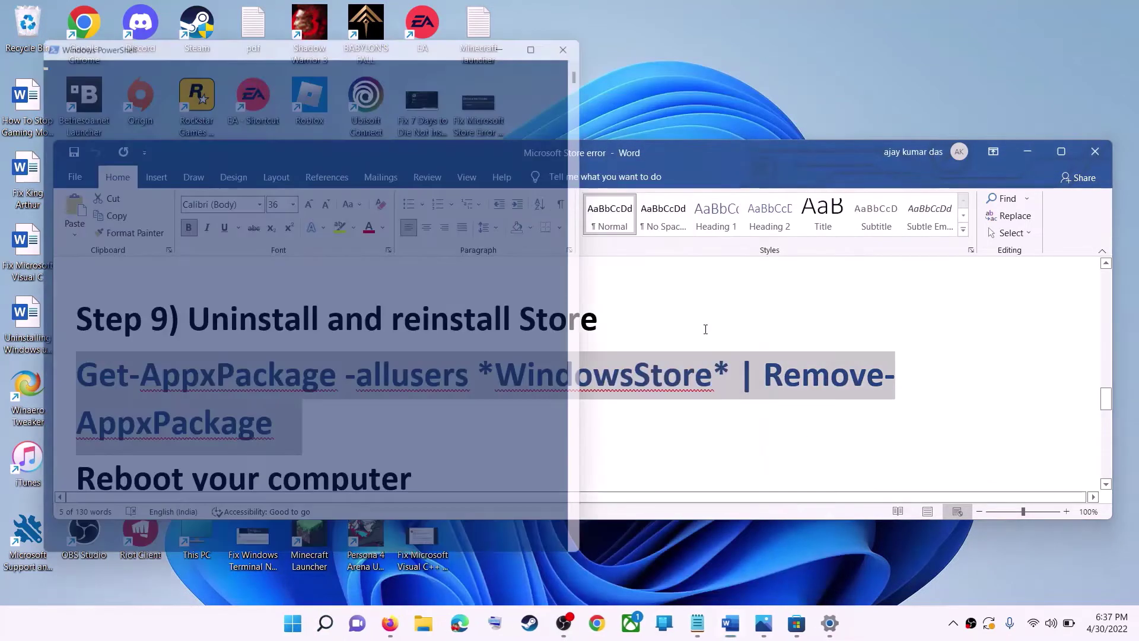
pyautogui.hotkey('ctrl', 'v')
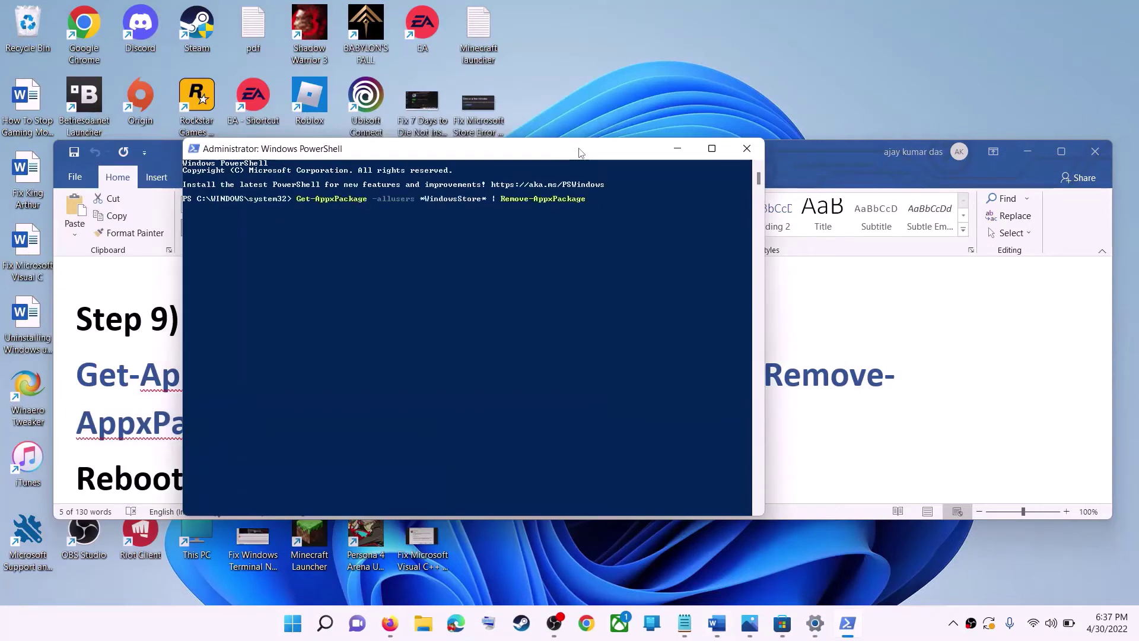
pyautogui.press('Return')
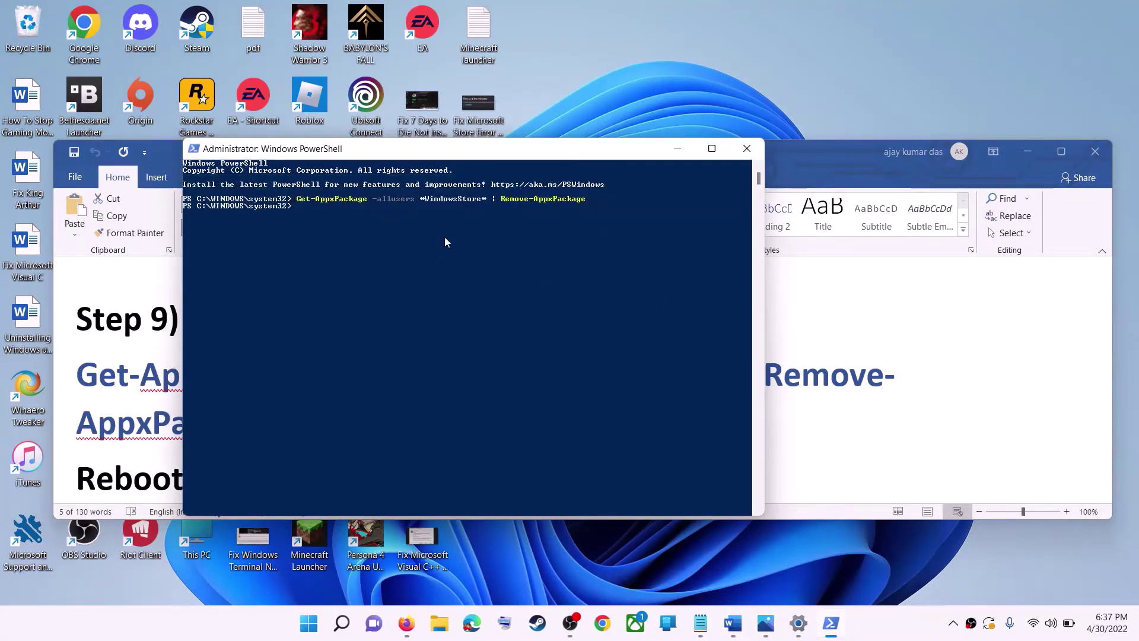
# Switch back to the Word notes and highlight "Reboot your computer" under Step 9
pyautogui.hotkey('alt', 'Tab')
pyautogui.scroll(-2, 206, 417)
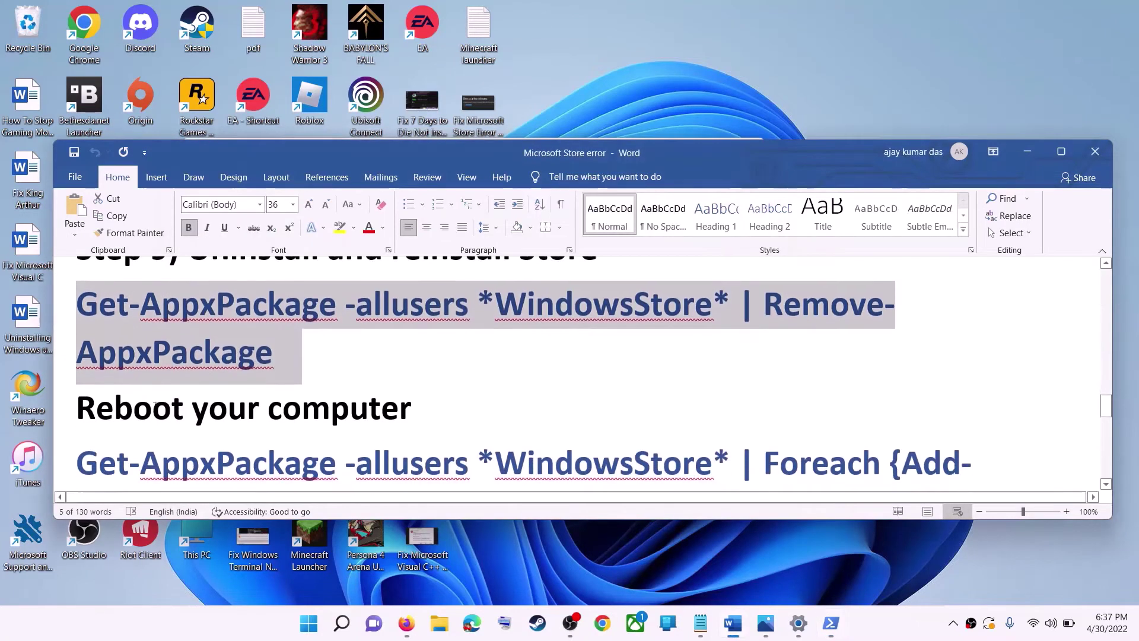
pyautogui.tripleClick(208, 409)
# Look at the Windows power options without rebooting, and return to the second Get-AppxPackage command in the Word notes
pyautogui.press('super')
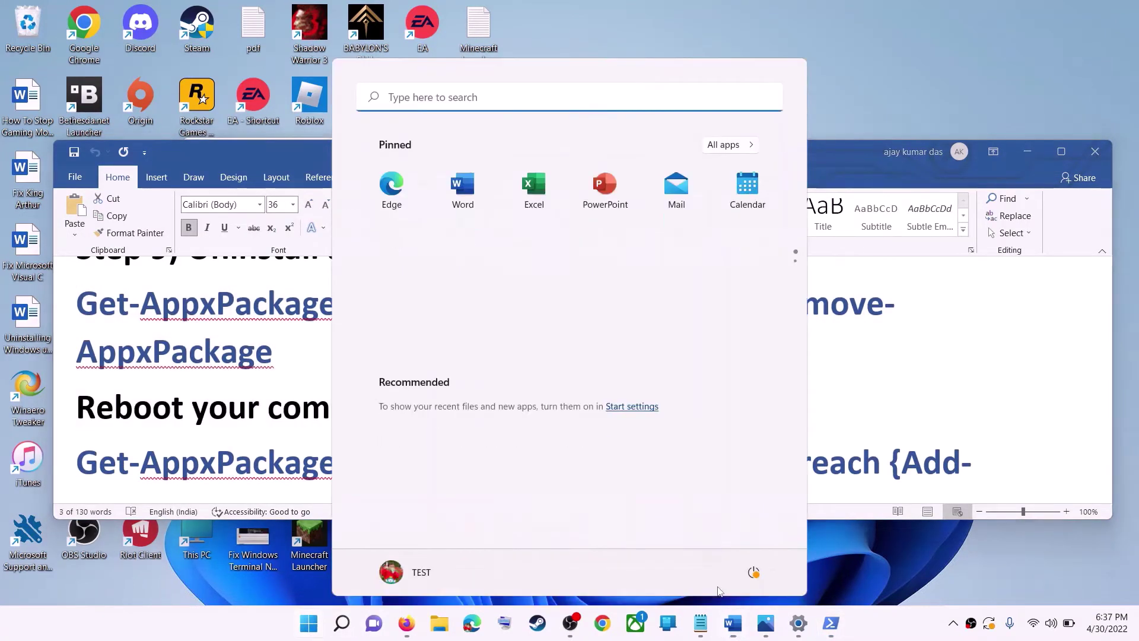
pyautogui.click(753, 571)
pyautogui.press('Escape')
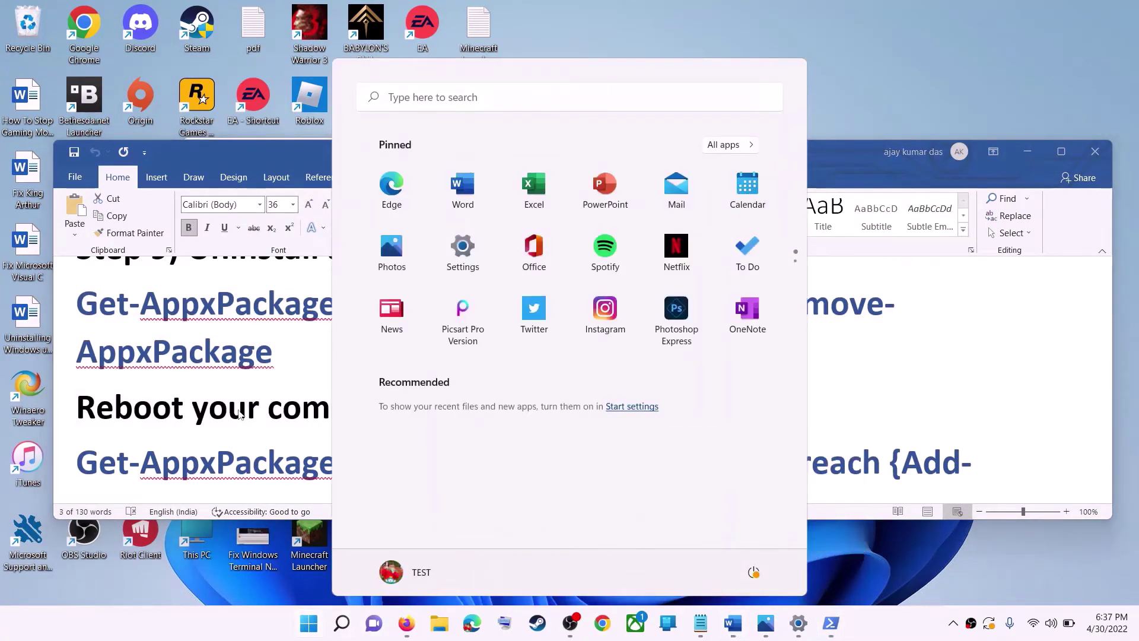
pyautogui.press('Escape')
pyautogui.scroll(-1, 185, 437)
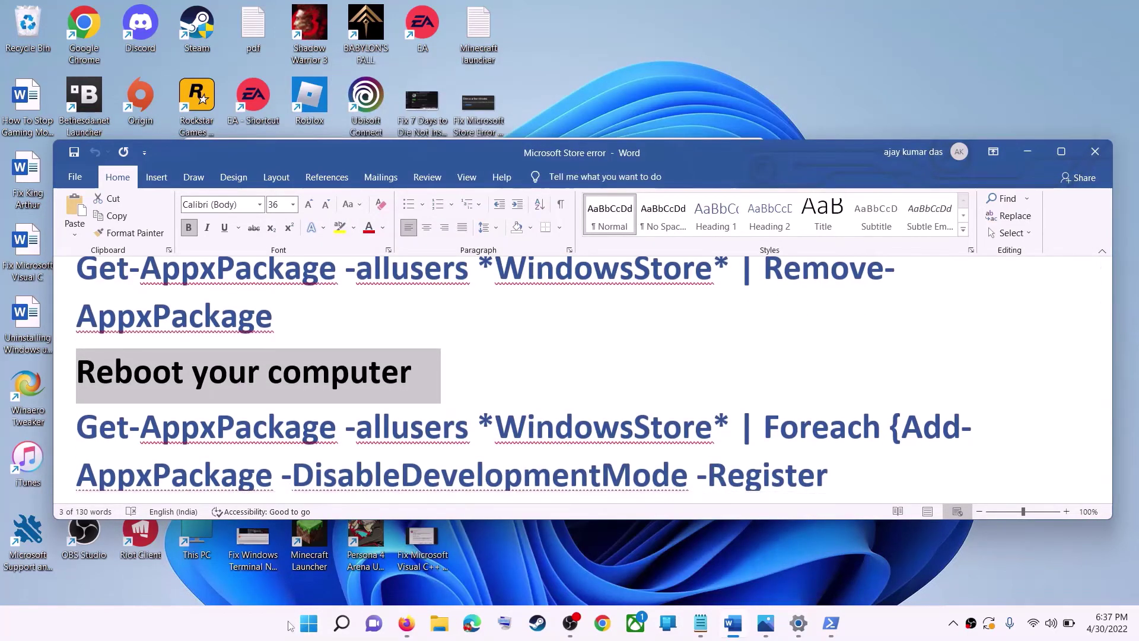
# Launch Windows PowerShell as administrator
pyautogui.click(306, 633)
pyautogui.write('powe')
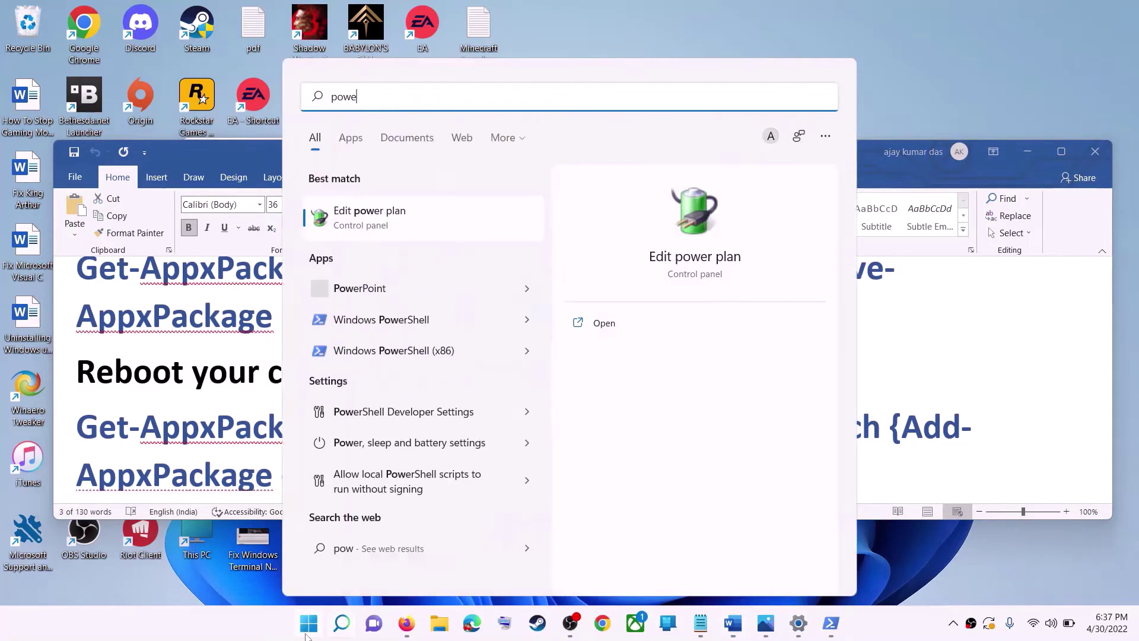
pyautogui.write('rshell')
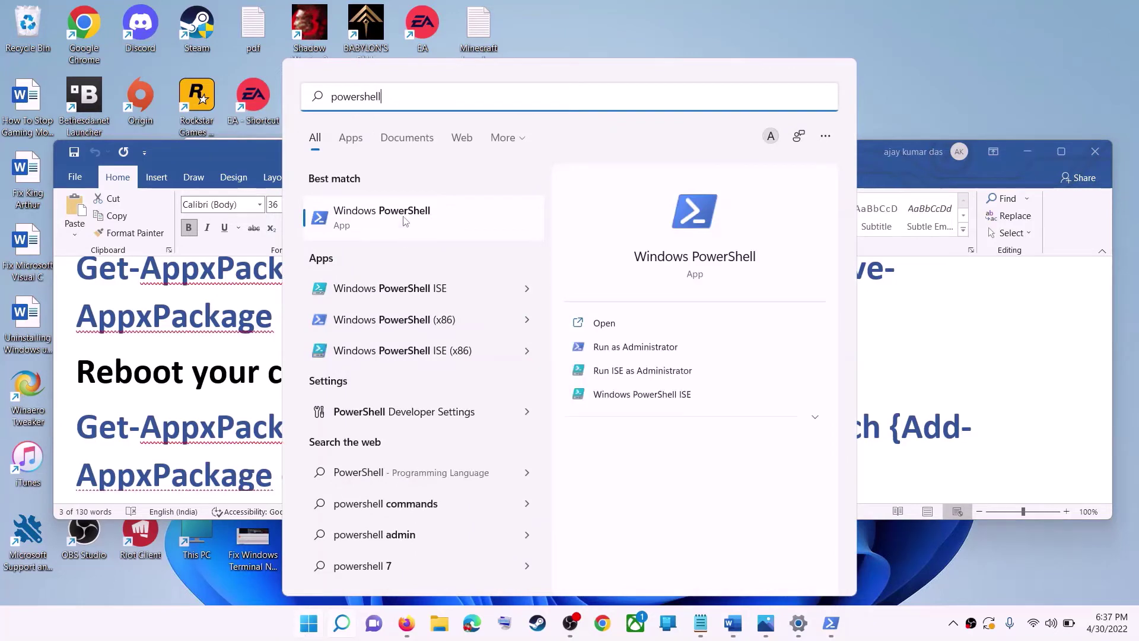
pyautogui.rightClick(401, 221)
pyautogui.click(483, 235)
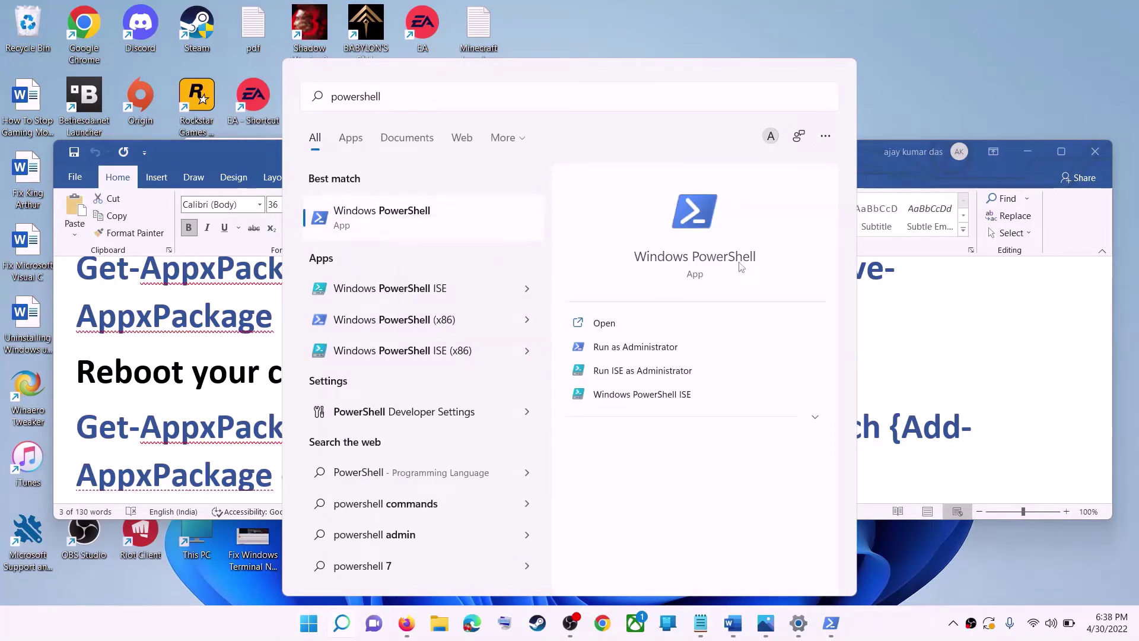
pyautogui.click(514, 425)
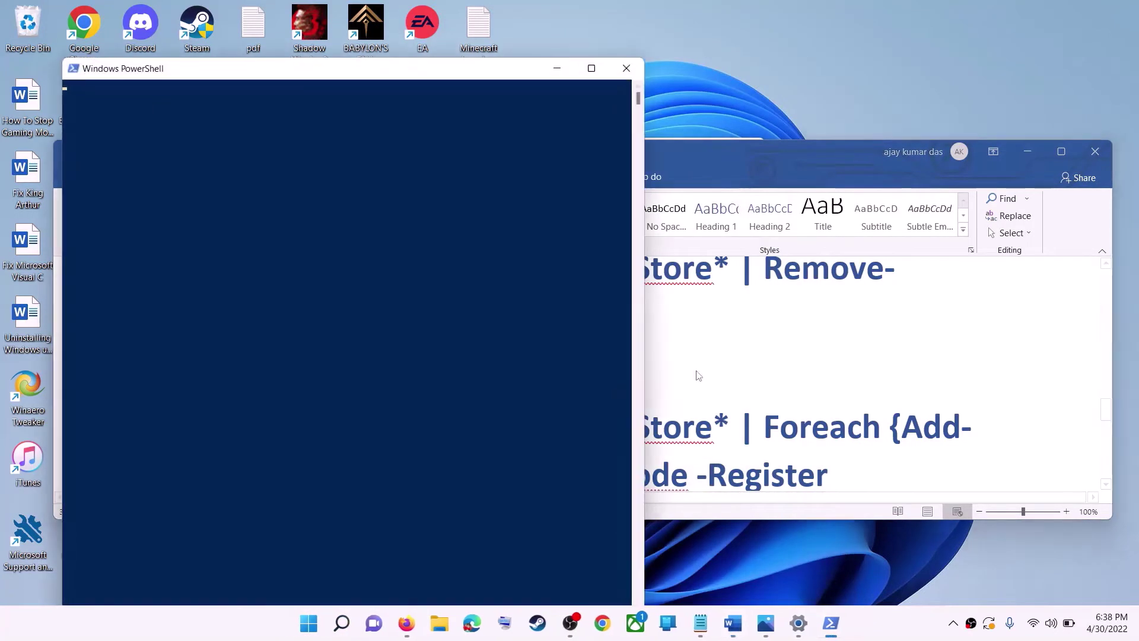
# Copy the Get-AppxPackage -allusers *WindowsStore* | Foreach {Add-AppxPackage ...} command under "Reboot your computer" in the Word notes
pyautogui.click(694, 373)
pyautogui.scroll(-2, 741, 415)
pyautogui.moveTo(742, 448); pyautogui.dragTo(76, 355)
pyautogui.rightClick(134, 383)
pyautogui.click(172, 407)
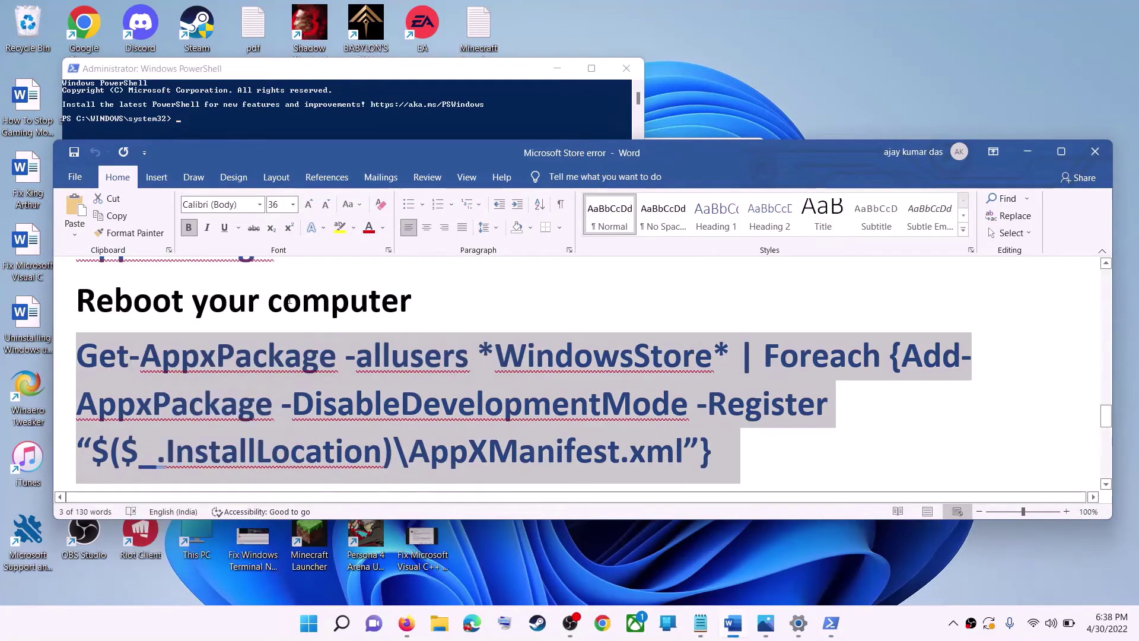
# Run the copied Get-AppxPackage -allusers *WindowsStore* | Foreach {Add-AppxPackage -DisableDevelopmentMode -Register ...} command in the administrator PowerShell window
pyautogui.hotkey('alt', 'Tab')
pyautogui.click(345, 242)
pyautogui.rightClick(345, 241)
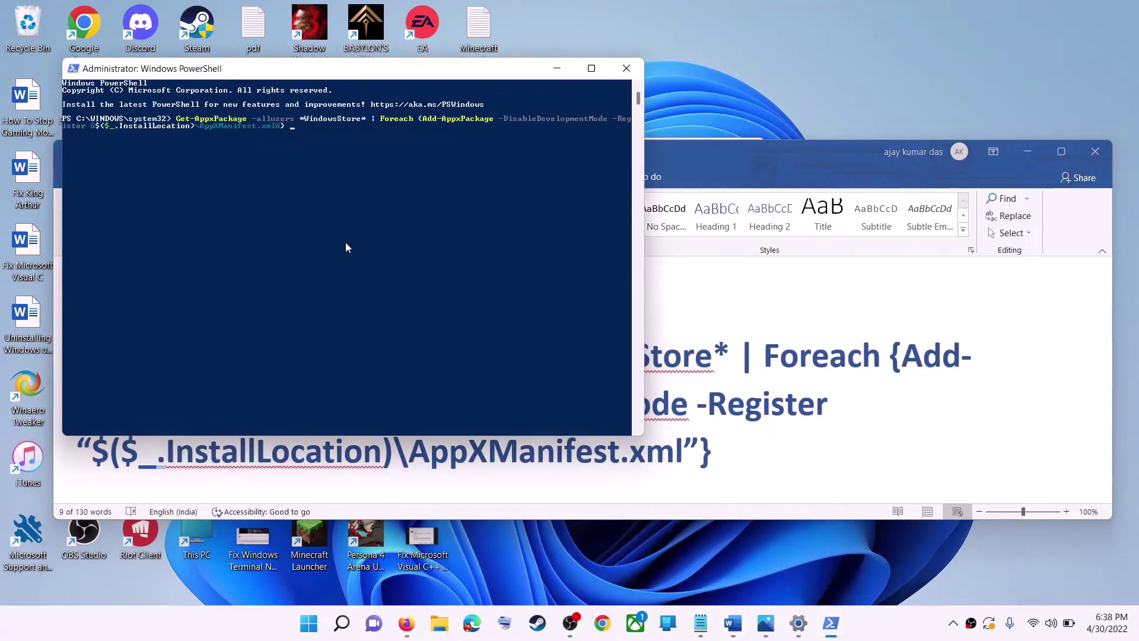
pyautogui.press('Return')
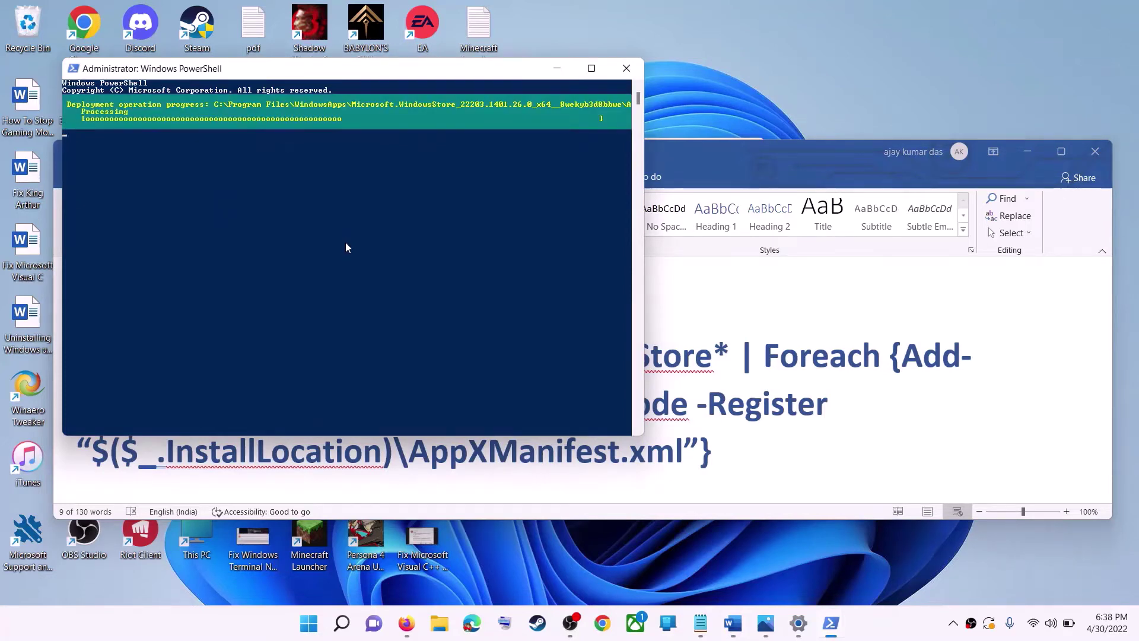
# Search Windows for "store" and launch Microsoft Store
pyautogui.click(310, 624)
pyautogui.write('s')
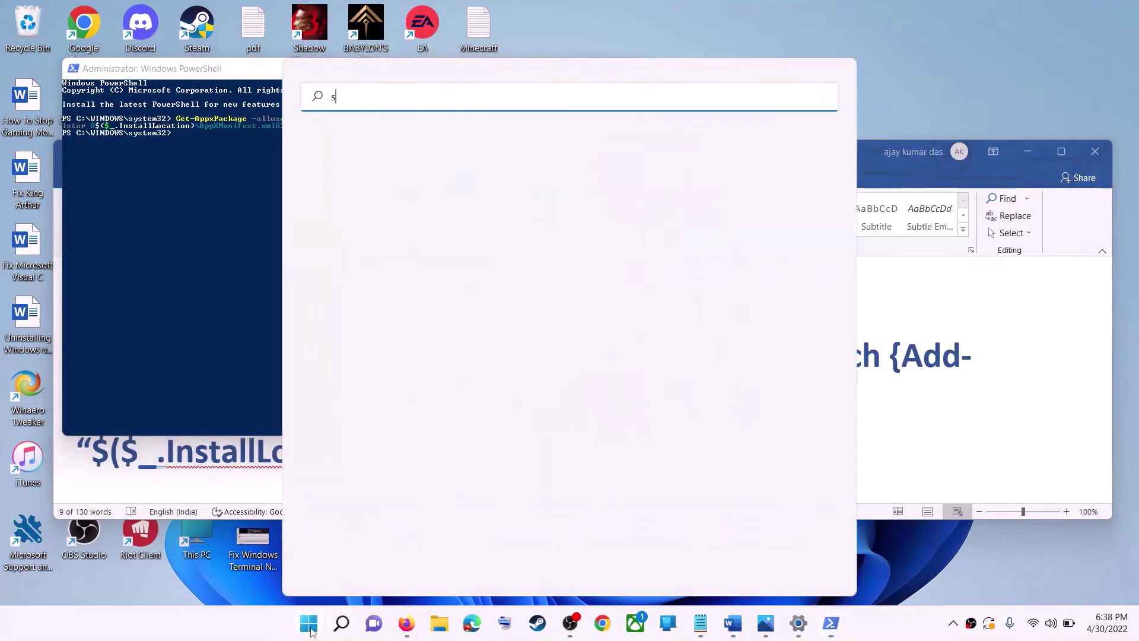
pyautogui.write('tore')
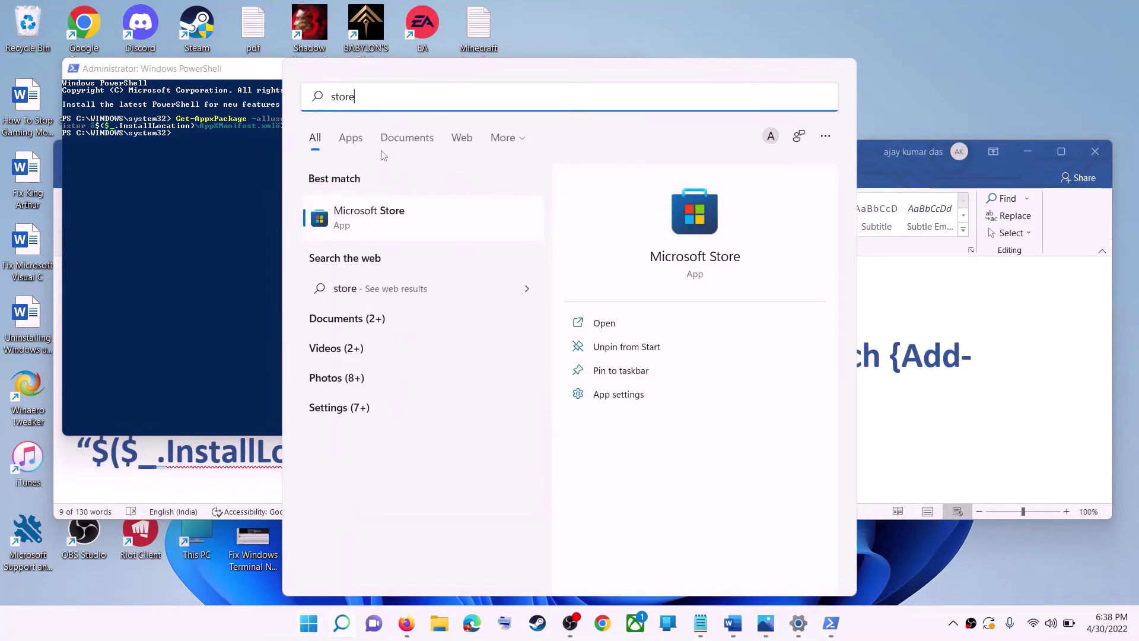
pyautogui.press('Return')
# Return to the Word notes and highlight "Try installing to C drive/Different Drive" in Step 10
pyautogui.click(1043, 356)
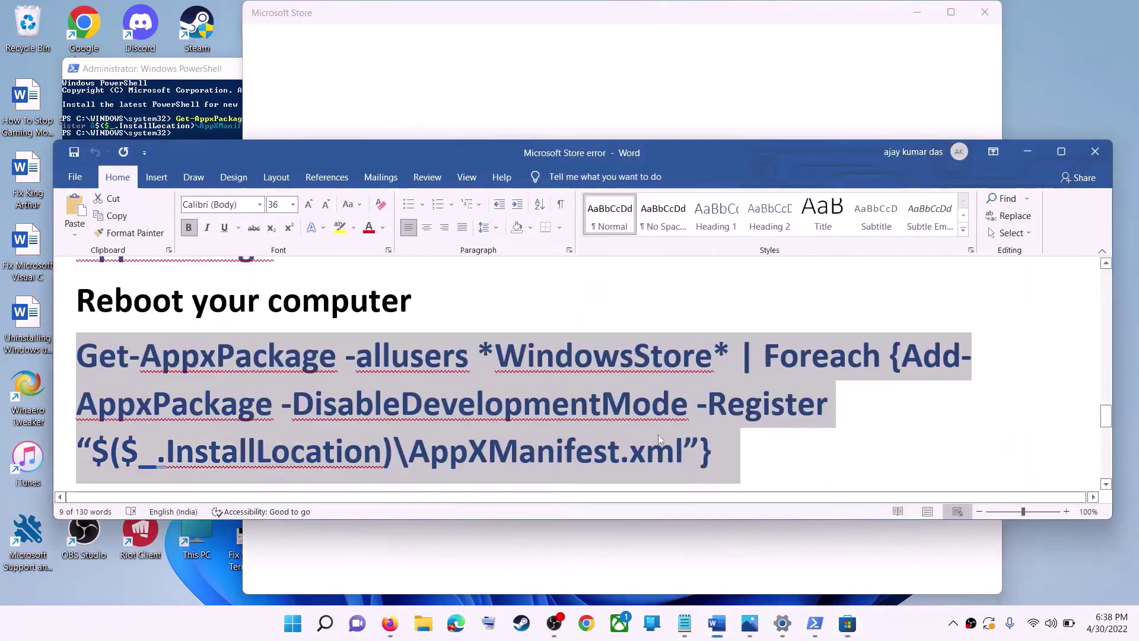
pyautogui.scroll(-2, 397, 401)
pyautogui.scroll(-3, 397, 400)
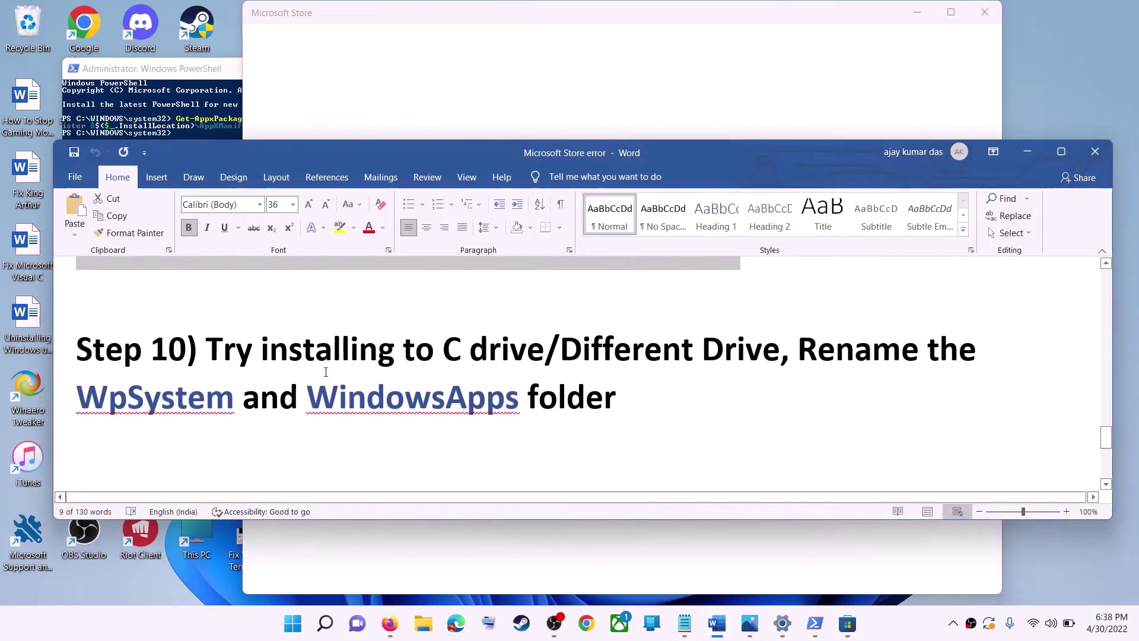
pyautogui.moveTo(252, 346); pyautogui.dragTo(778, 355)
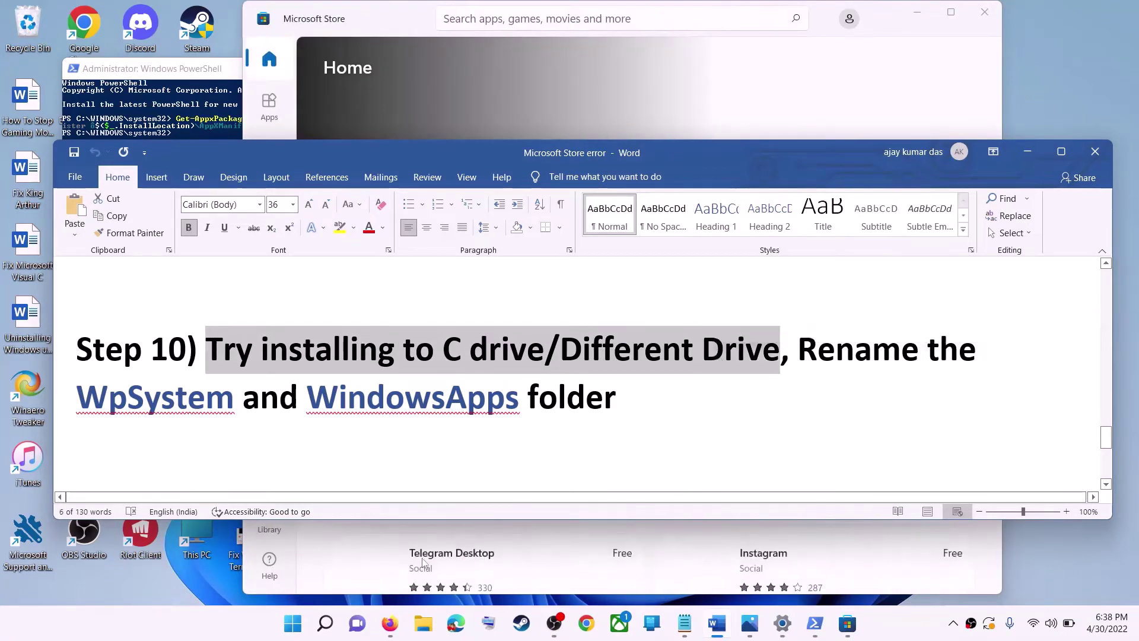
# Open the System storage page in Windows Settings and look through its storage management options
pyautogui.click(295, 624)
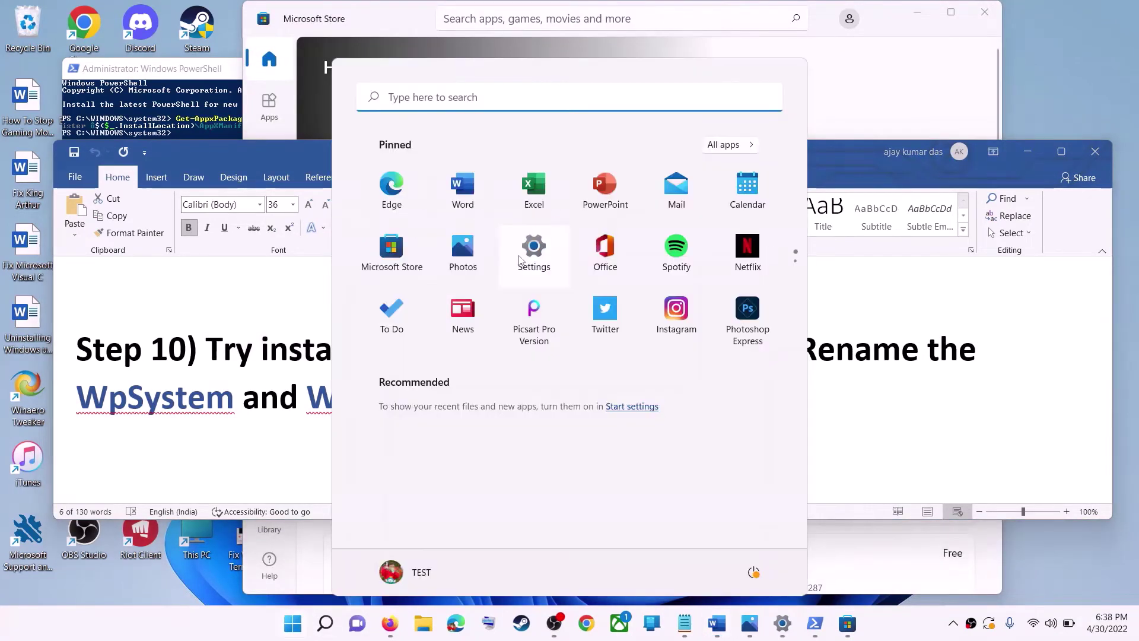
pyautogui.click(520, 261)
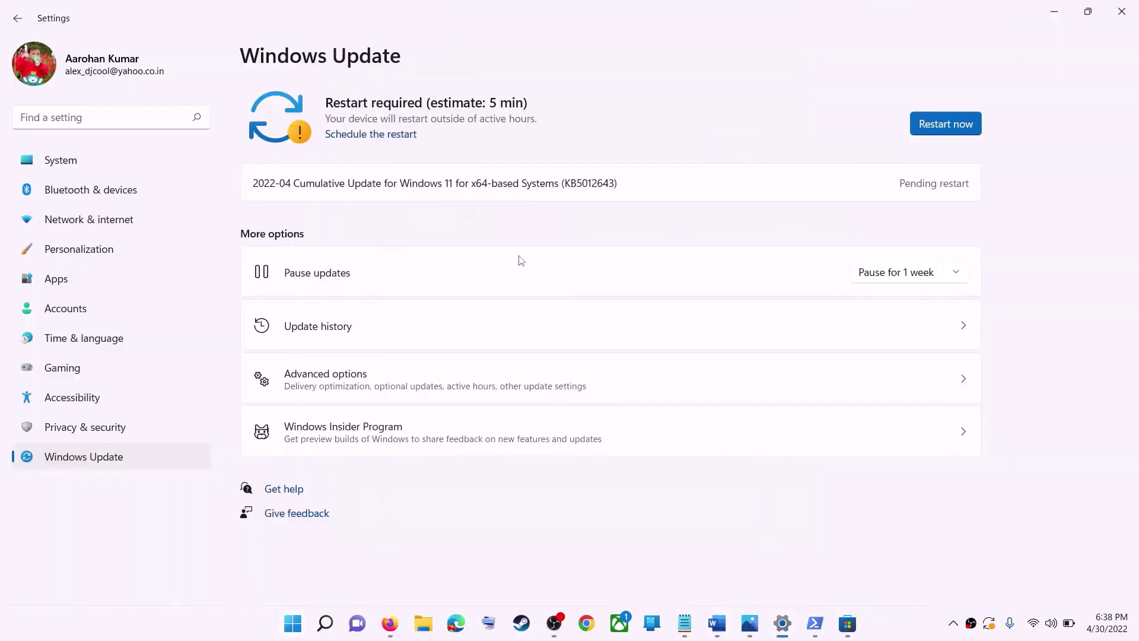
pyautogui.click(74, 168)
pyautogui.scroll(-3, 354, 407)
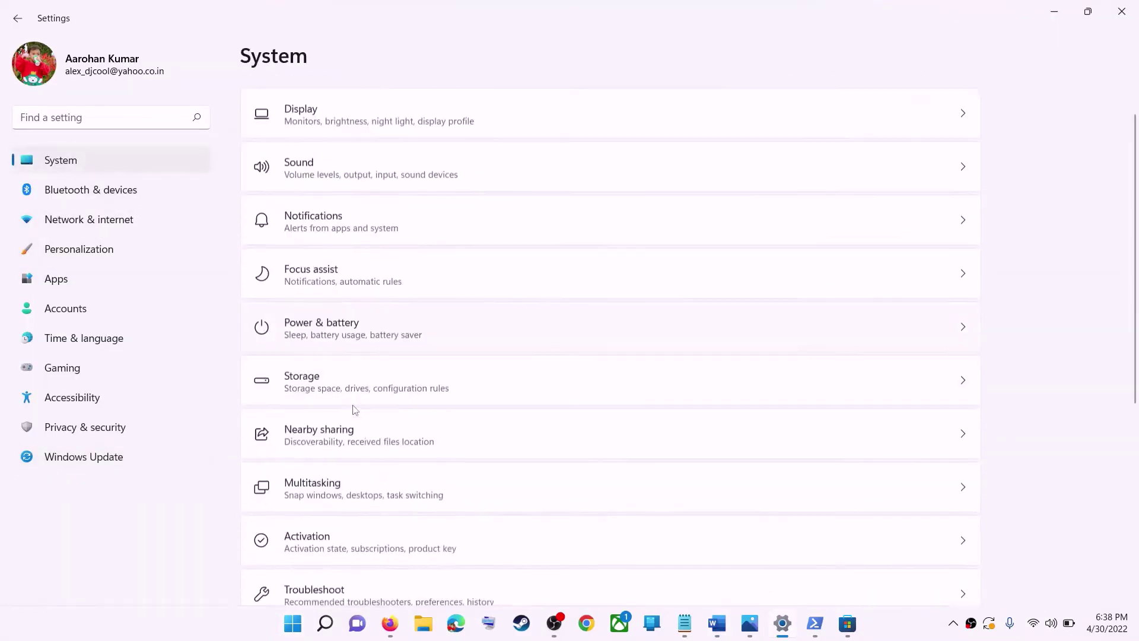
pyautogui.click(325, 307)
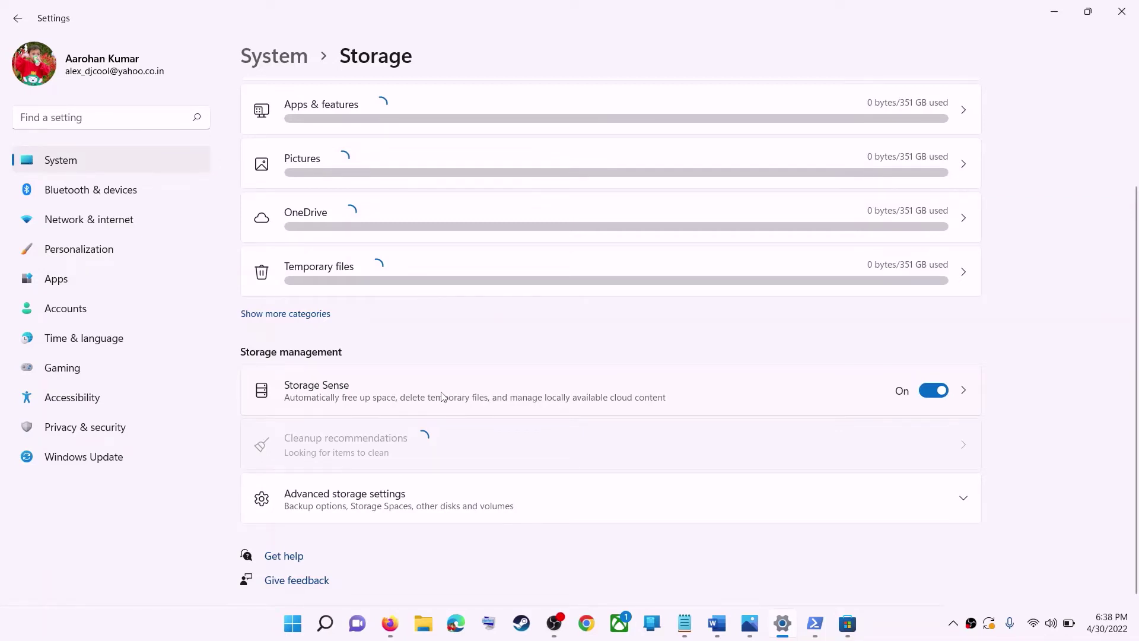
pyautogui.click(338, 206)
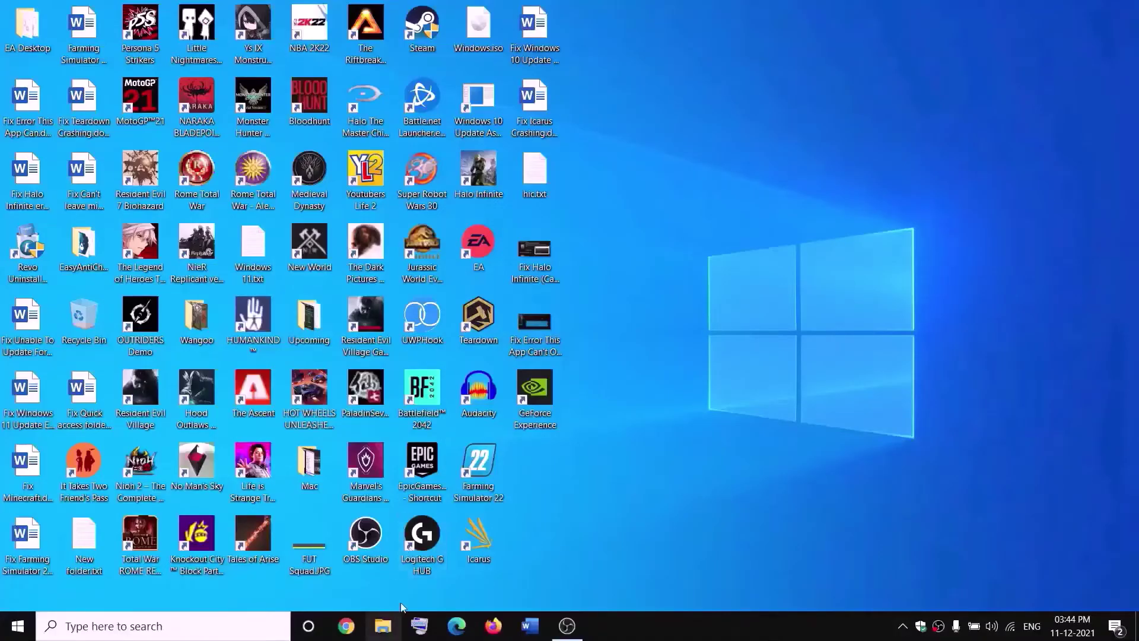
# Open the New Volume (D:) drive in File Explorer
pyautogui.click(389, 627)
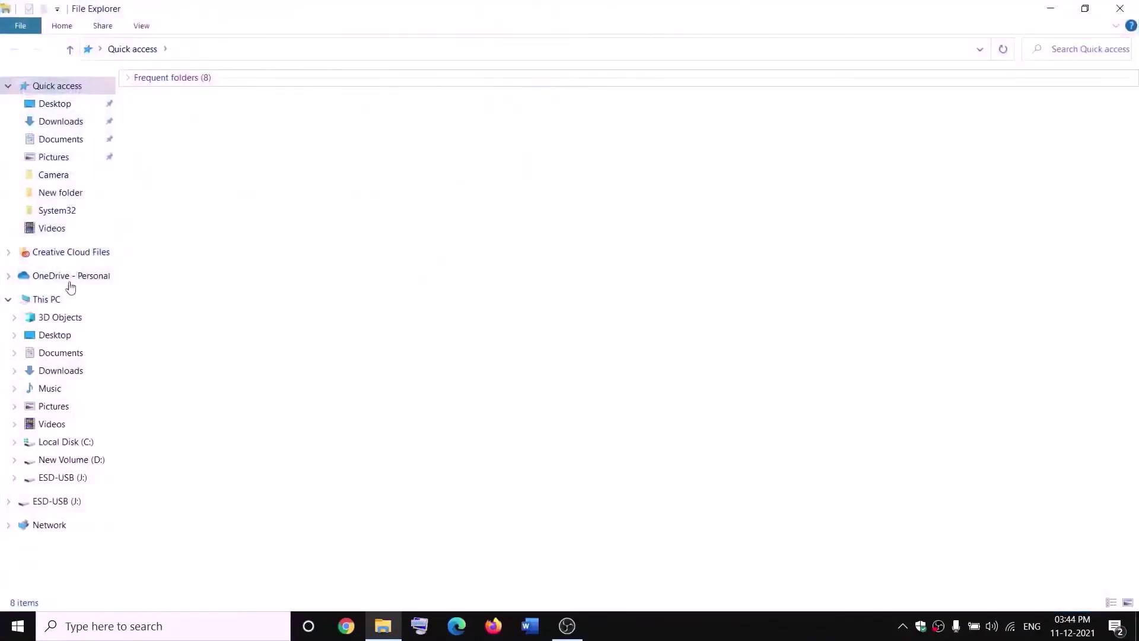
pyautogui.click(45, 300)
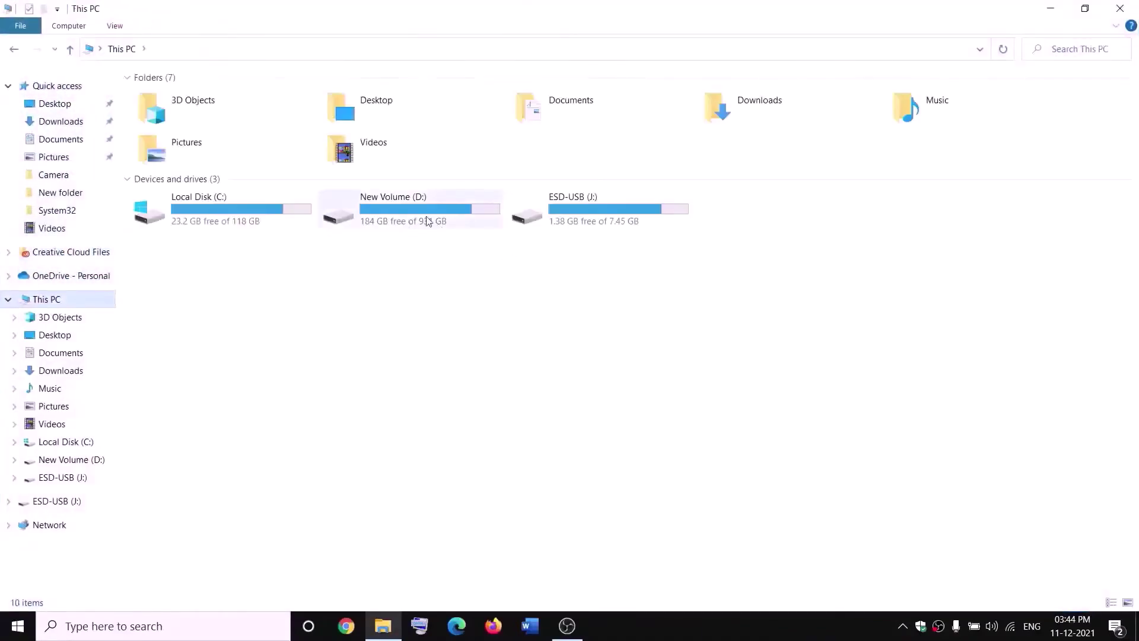
pyautogui.click(425, 219)
pyautogui.doubleClick(425, 219)
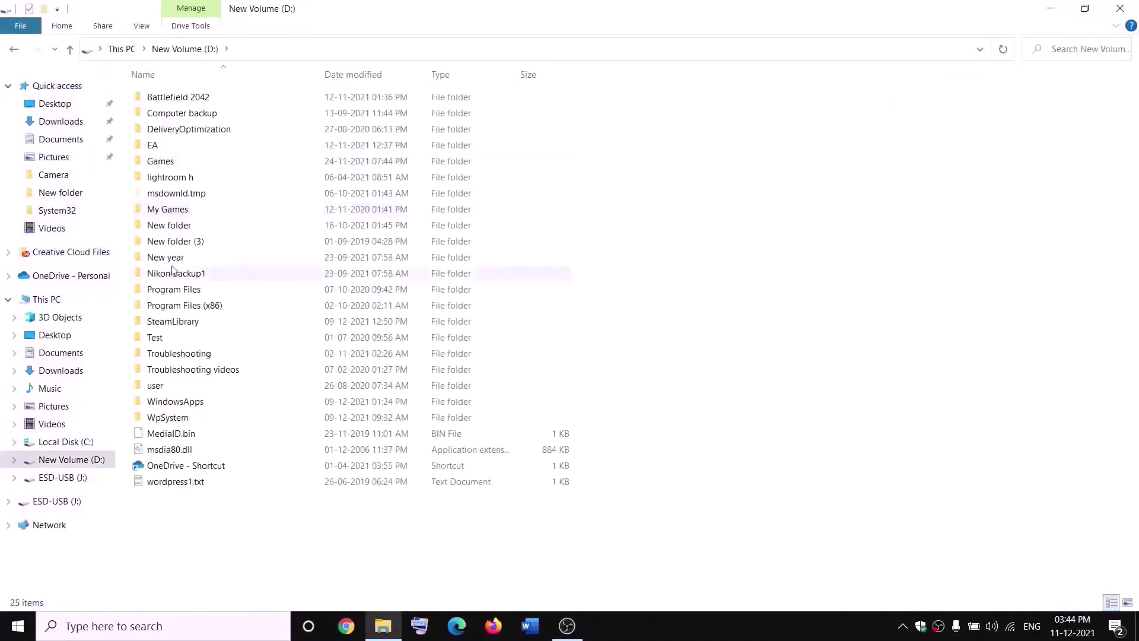
pyautogui.click(170, 415)
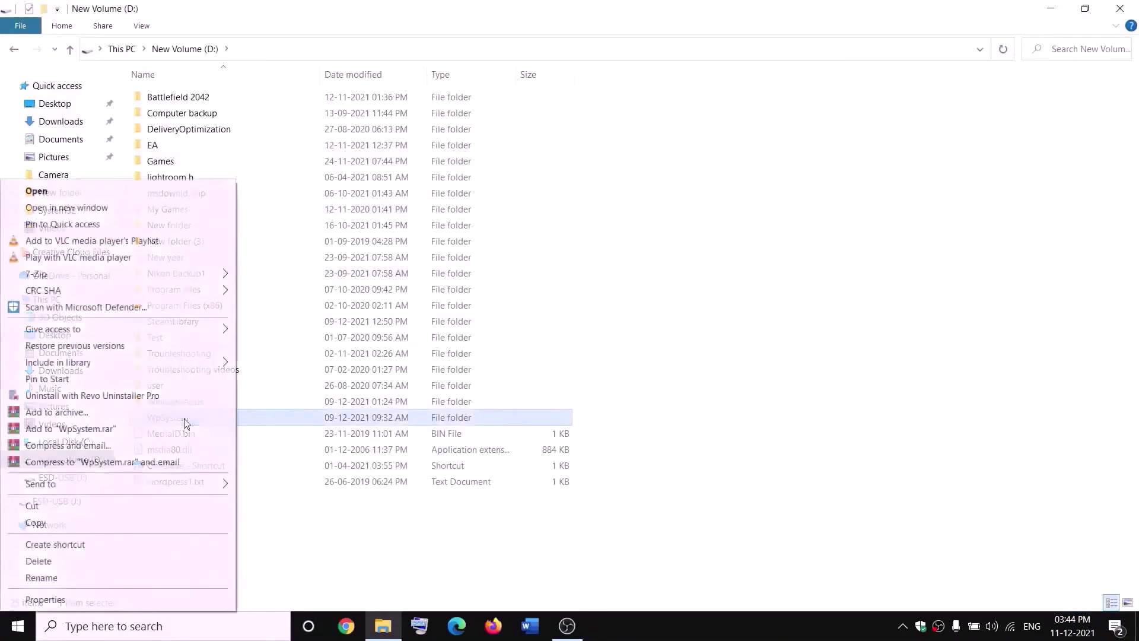
pyautogui.rightClick(183, 422)
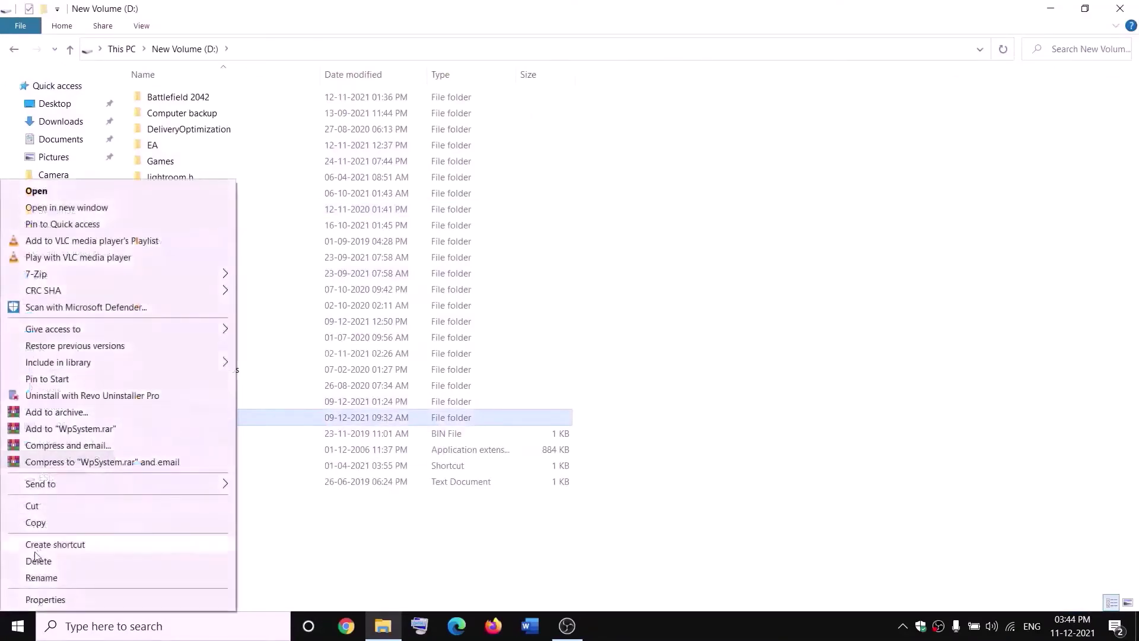
pyautogui.click(361, 541)
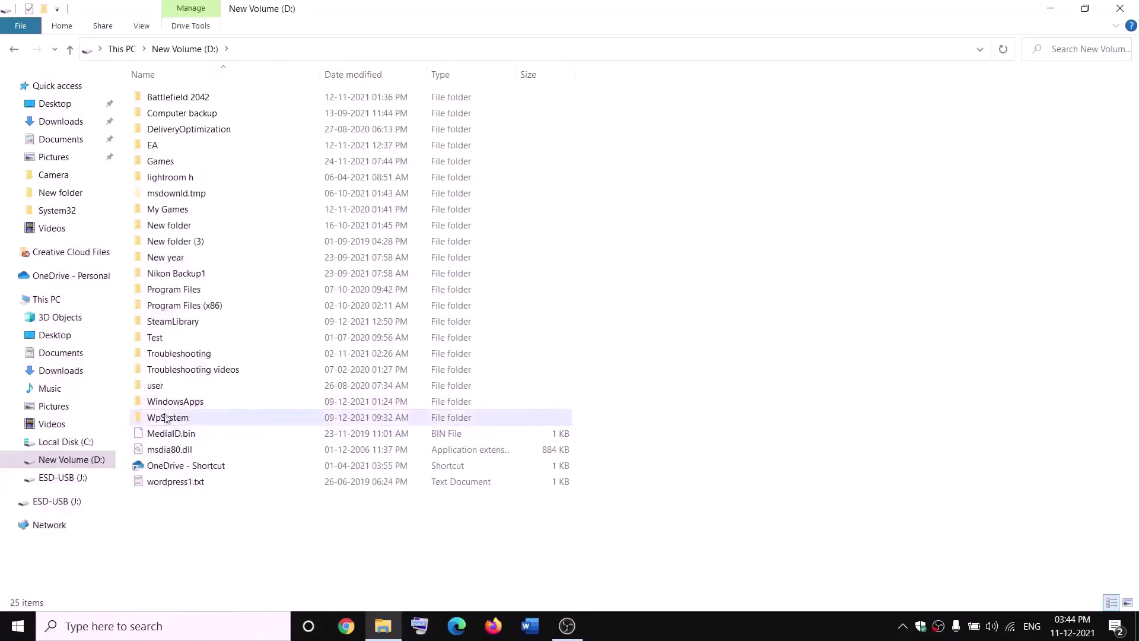
# Open the advanced security settings for the WpSystem folder on drive D
pyautogui.moveTo(164, 421)
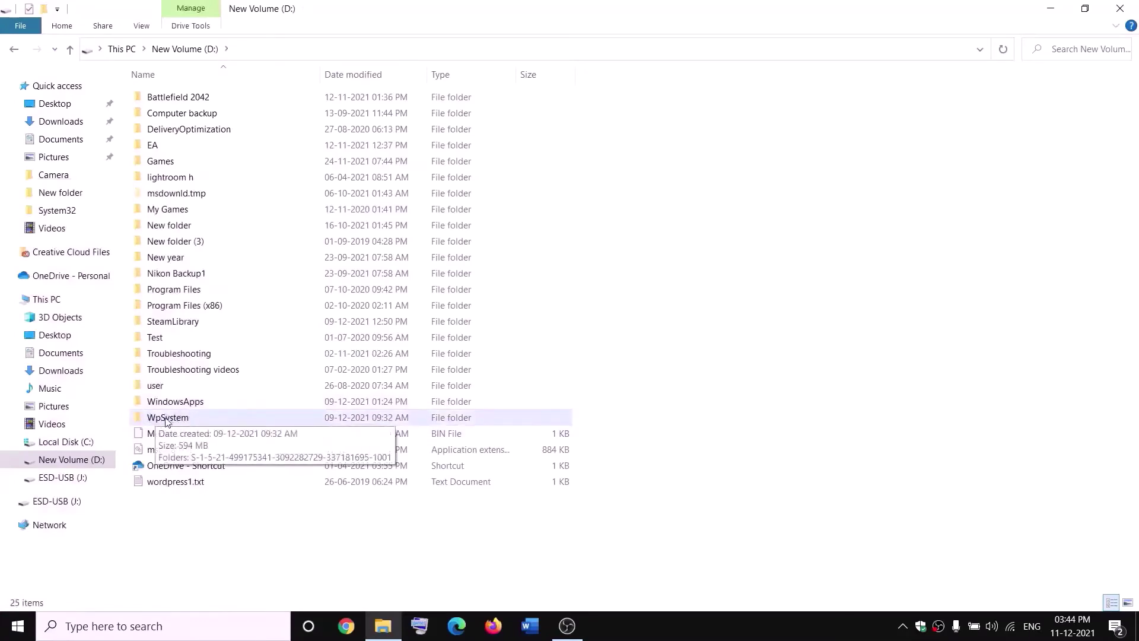
pyautogui.rightClick(166, 418)
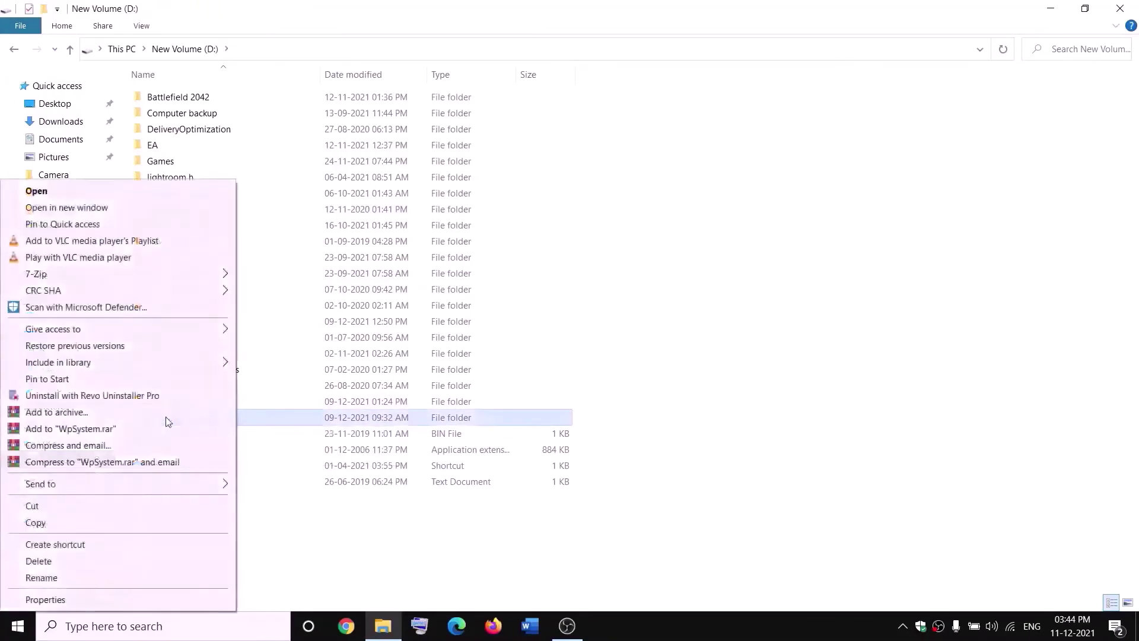
pyautogui.click(41, 598)
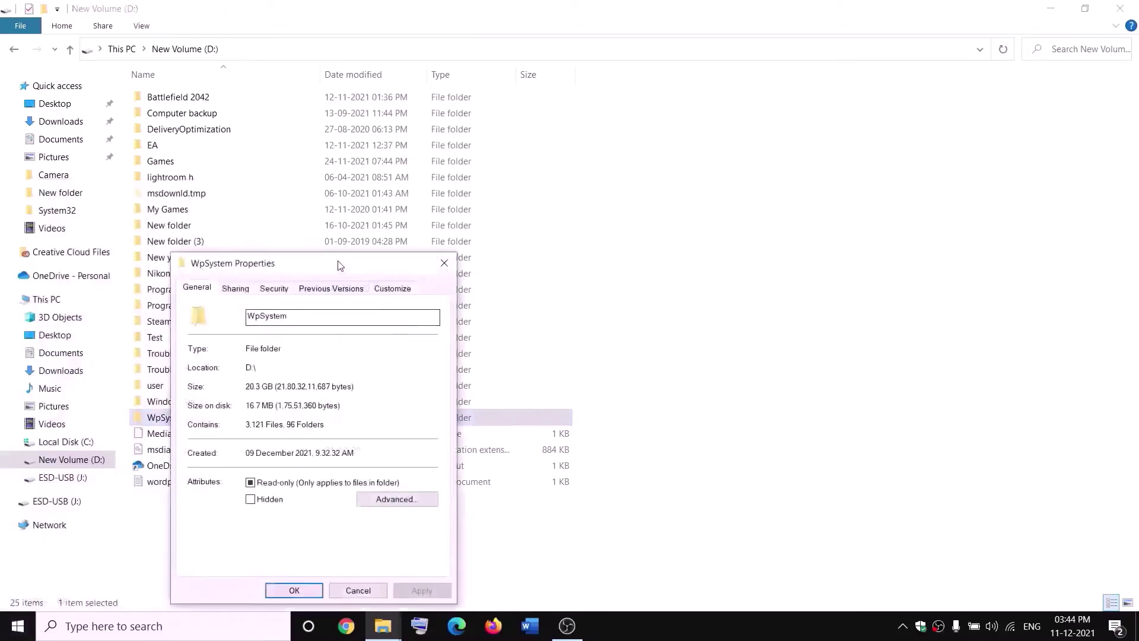
pyautogui.click(423, 190)
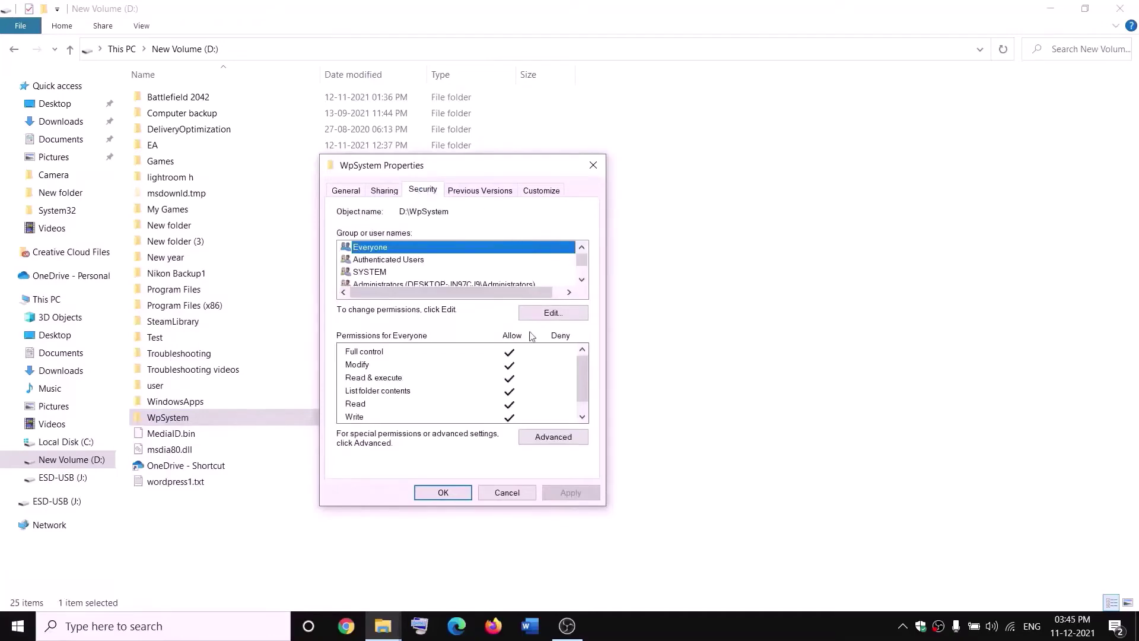
pyautogui.click(554, 437)
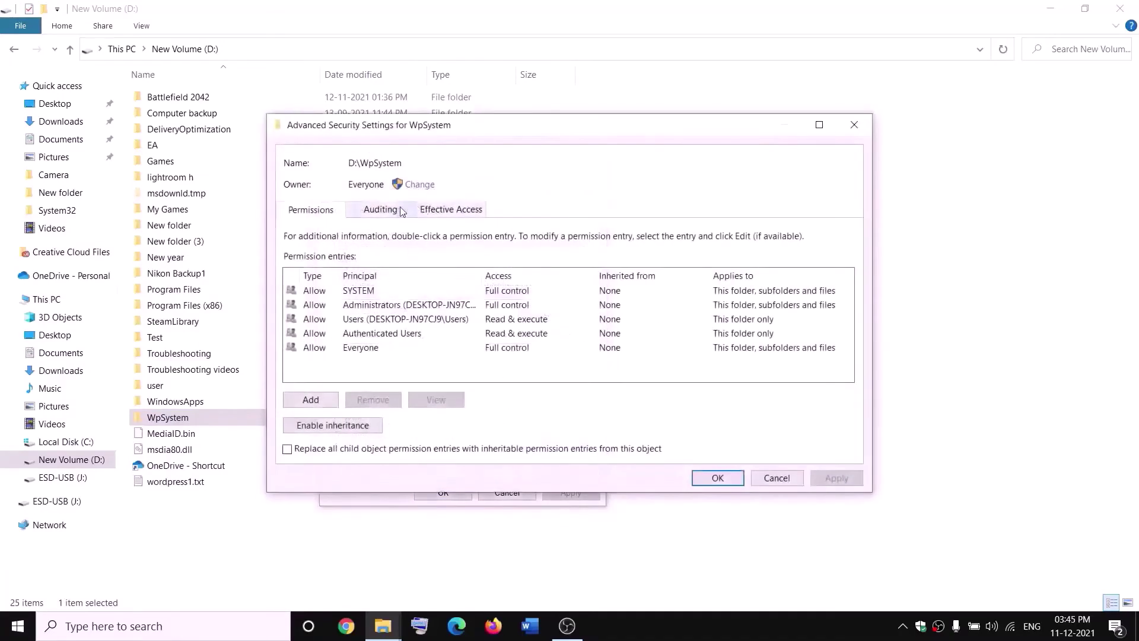
# Change the owner of the WpSystem folder to everyone, checking the name before accepting it
pyautogui.click(419, 185)
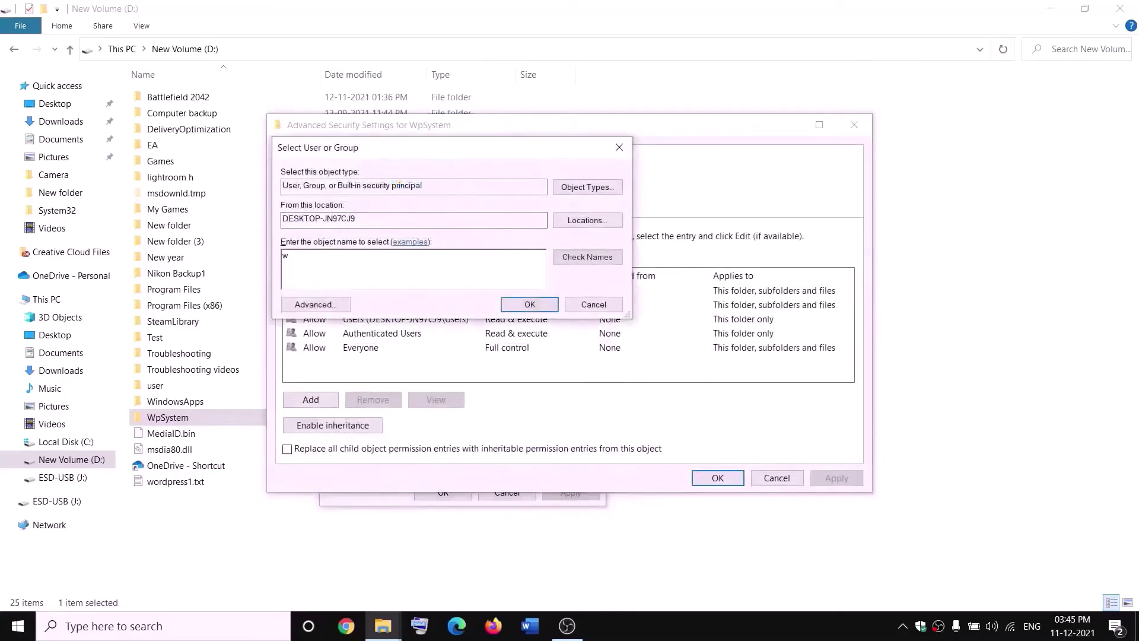
pyautogui.press('BackSpace')
pyautogui.write('everyone')
pyautogui.doubleClick(340, 252)
pyautogui.click(593, 257)
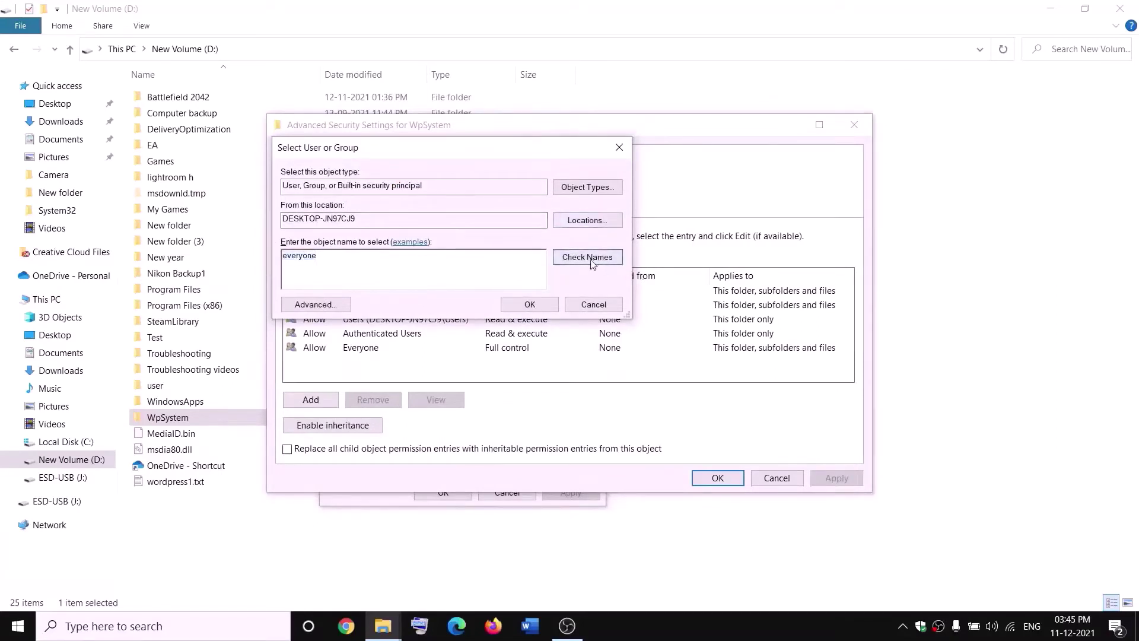
pyautogui.click(530, 305)
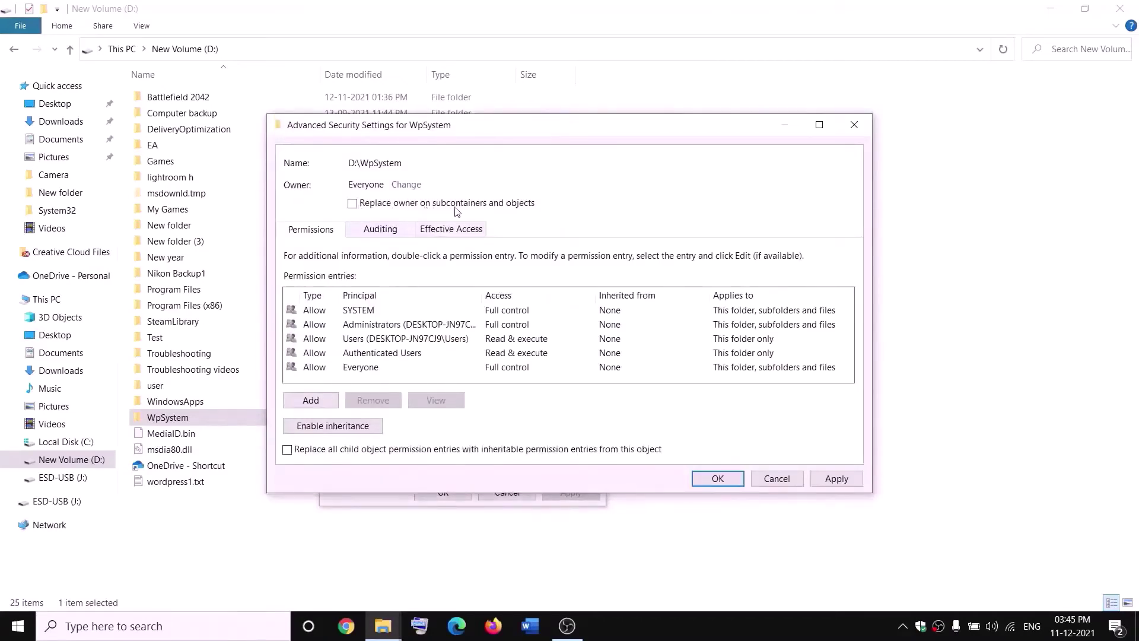
# Enable replacing the owner on subcontainers and objects of WpSystem, apply it, and close the folder's properties
pyautogui.click(352, 204)
pyautogui.click(836, 478)
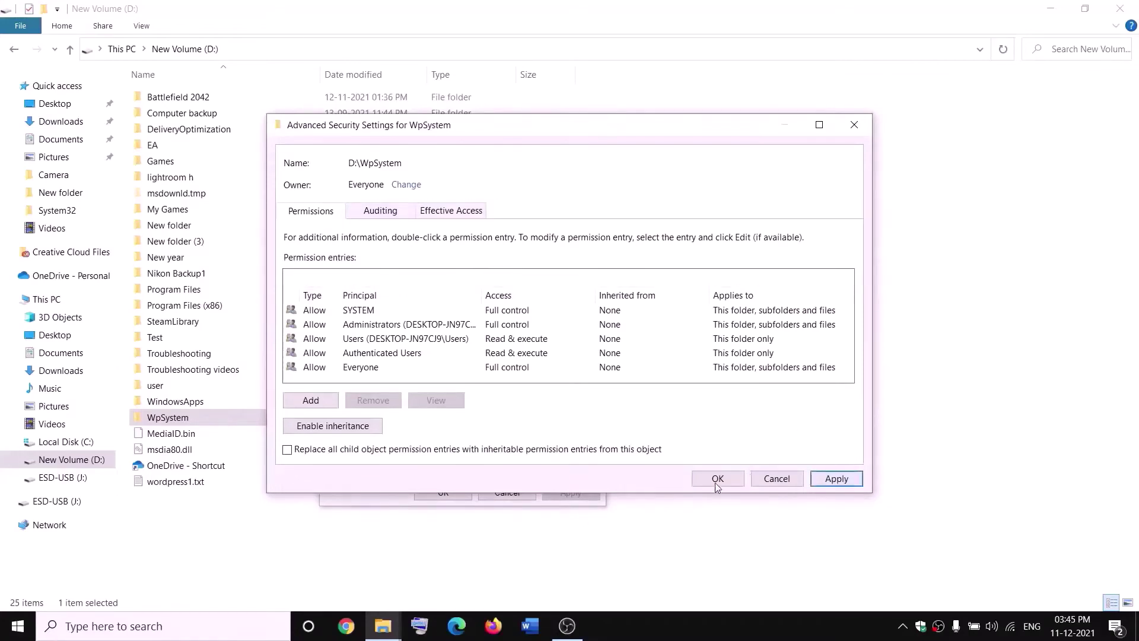
pyautogui.click(688, 373)
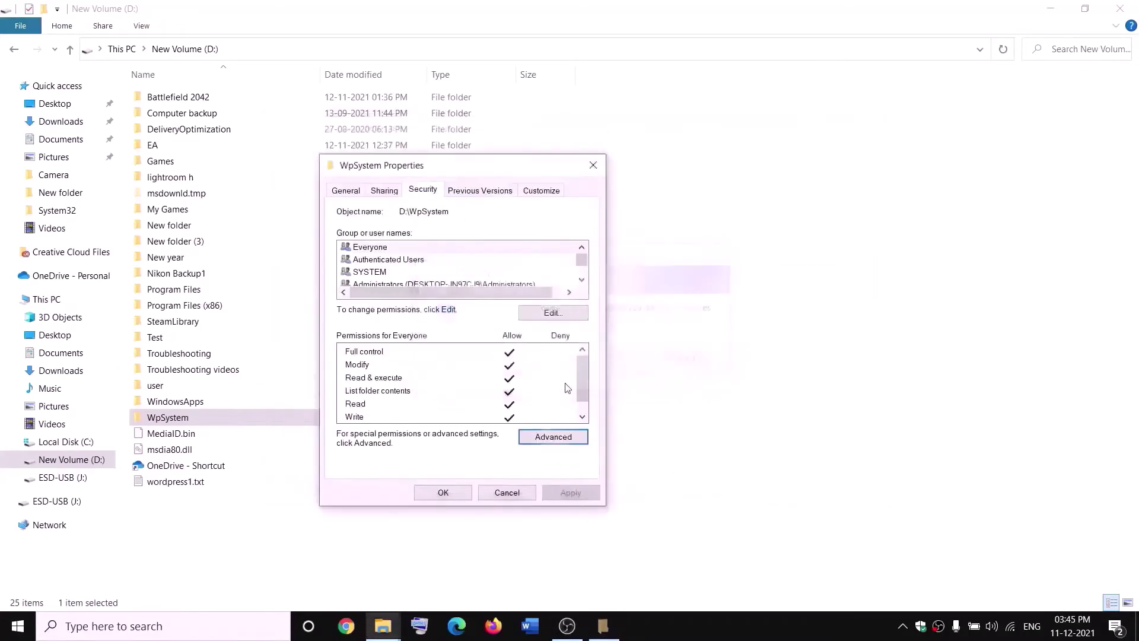
pyautogui.click(444, 492)
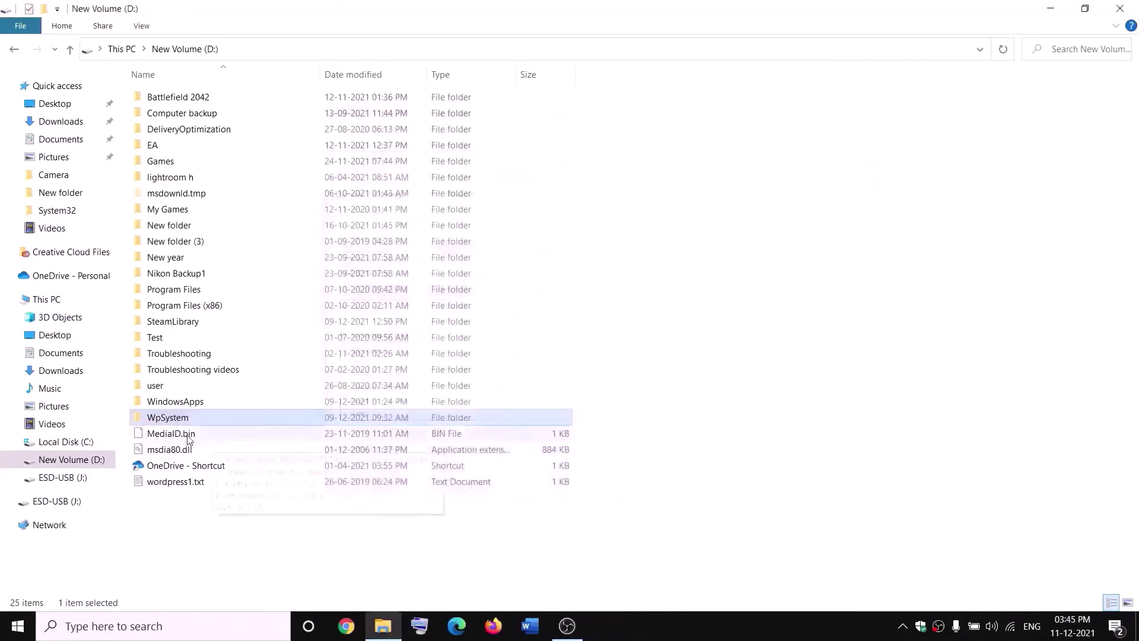
# Reopen the advanced security settings for the WpSystem folder on drive D
pyautogui.rightClick(172, 422)
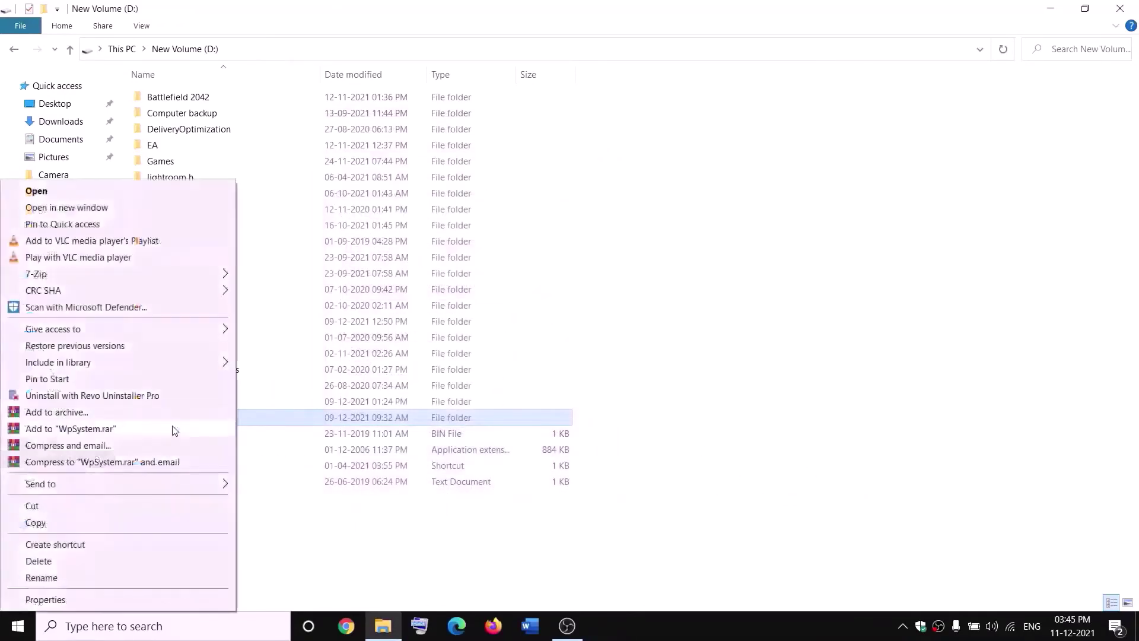
pyautogui.click(67, 599)
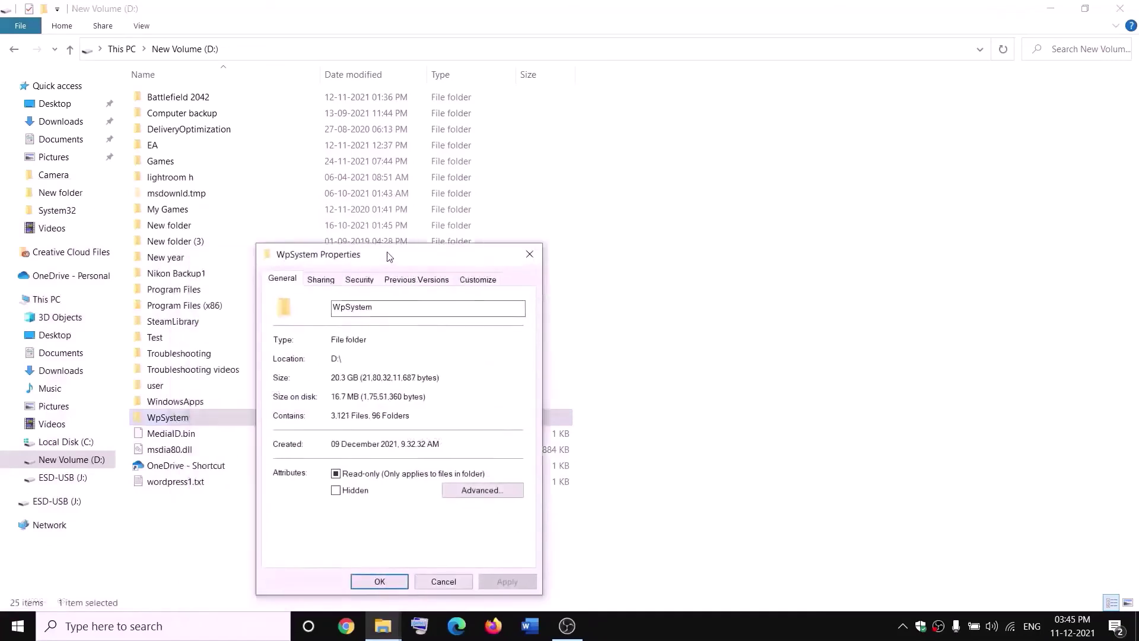
pyautogui.moveTo(387, 254); pyautogui.dragTo(439, 191)
pyautogui.click(419, 217)
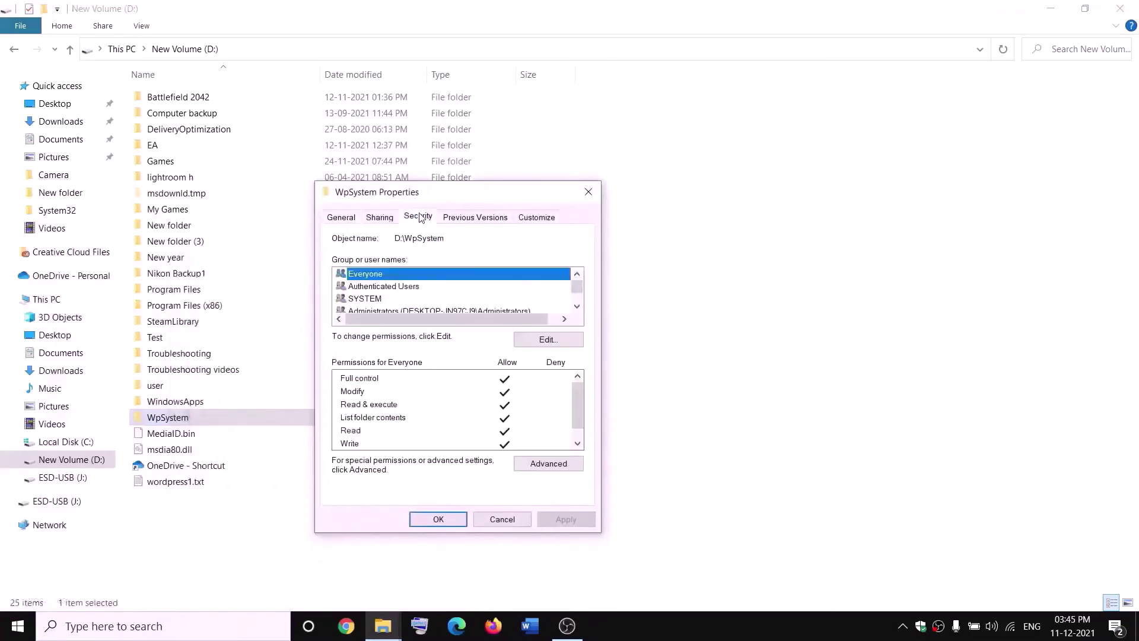
pyautogui.click(548, 464)
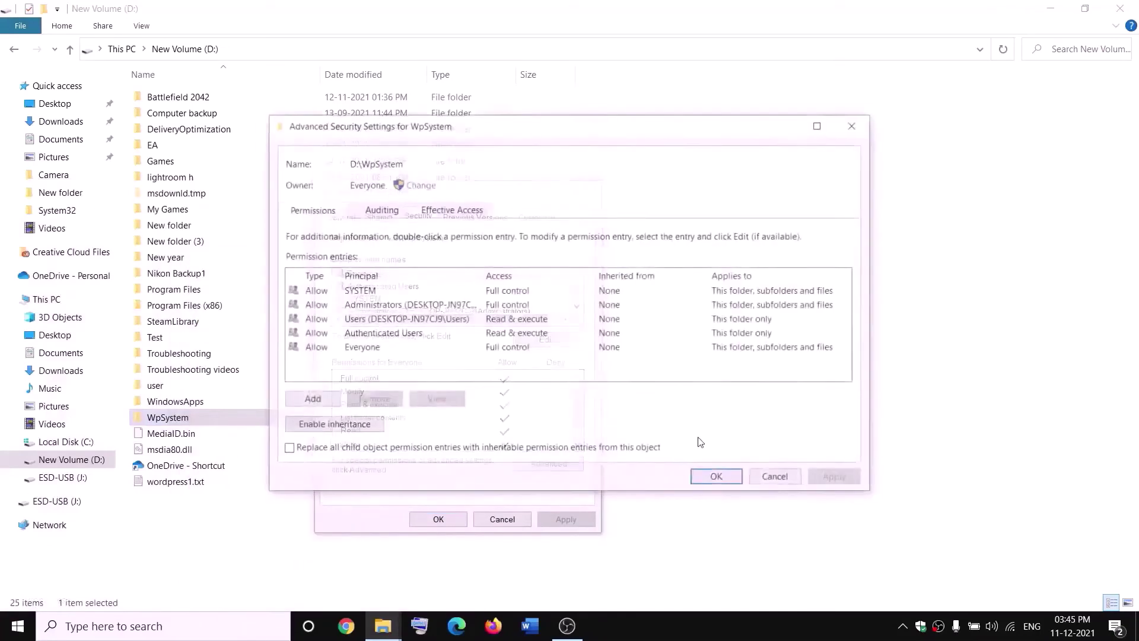
# Add a permission entry for WpSystem with everyone as the principal, checking the name before accepting it
pyautogui.click(313, 402)
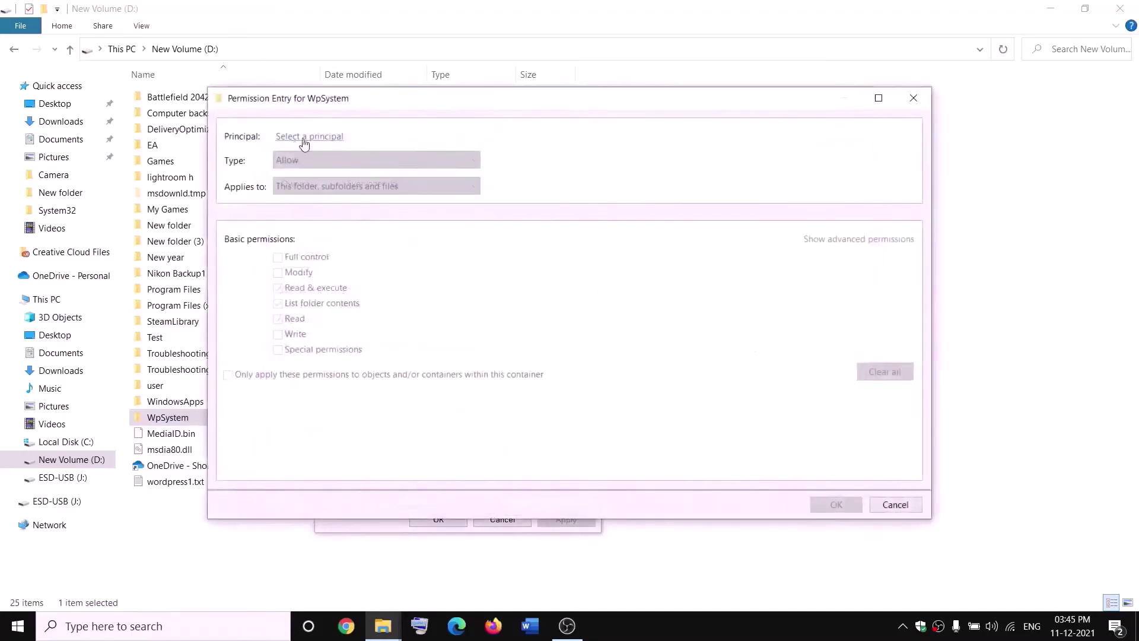
pyautogui.click(303, 139)
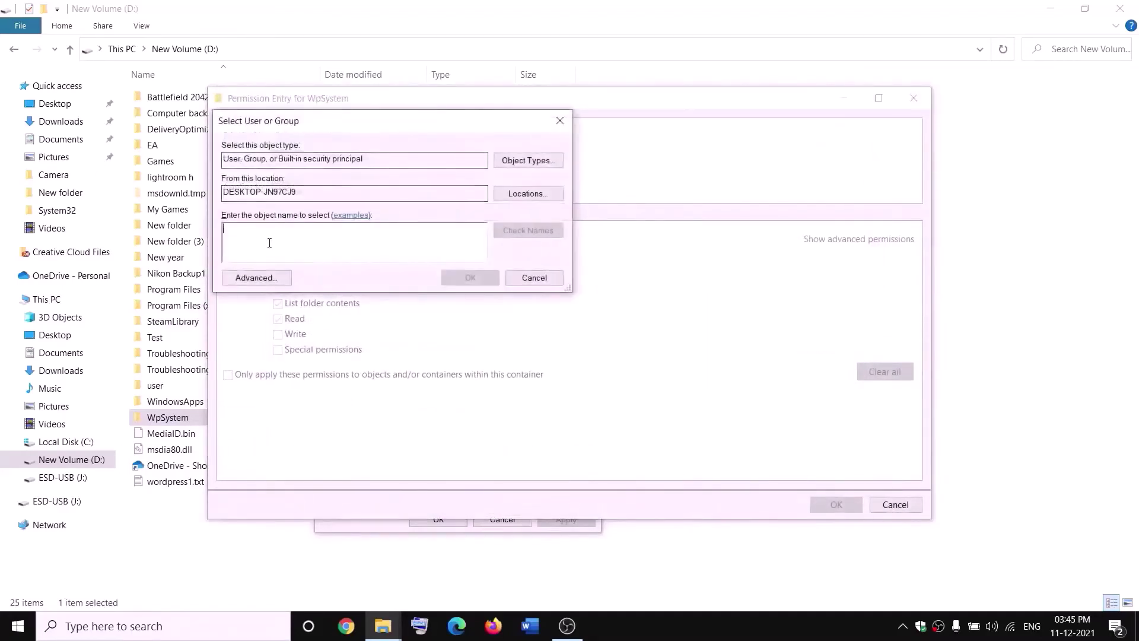
pyautogui.write('everyo')
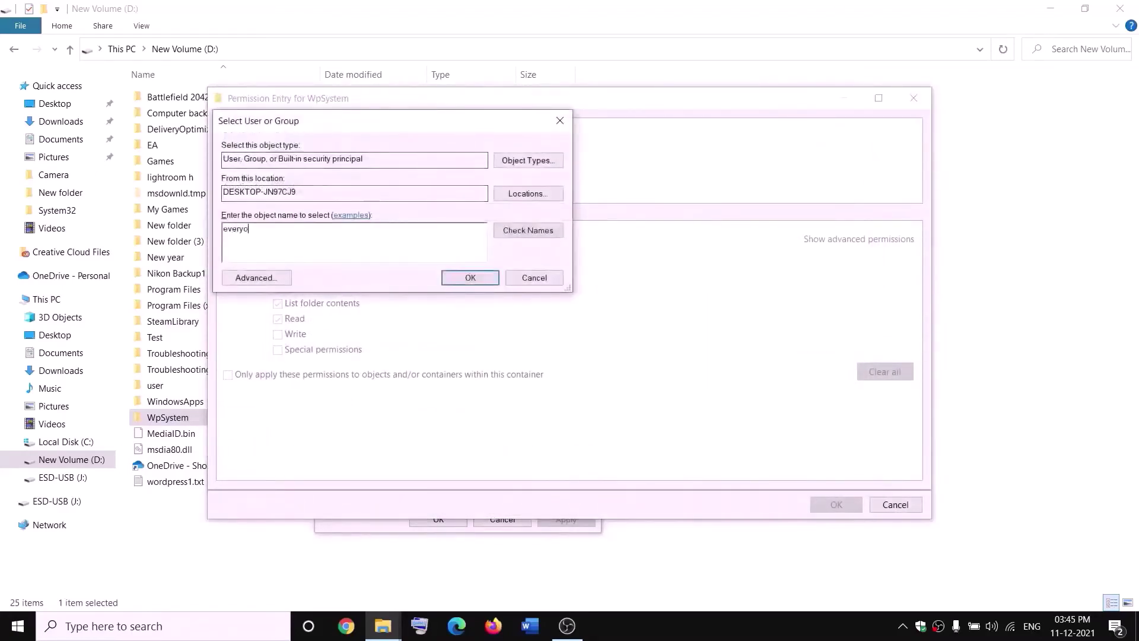
pyautogui.write('ne')
pyautogui.click(528, 231)
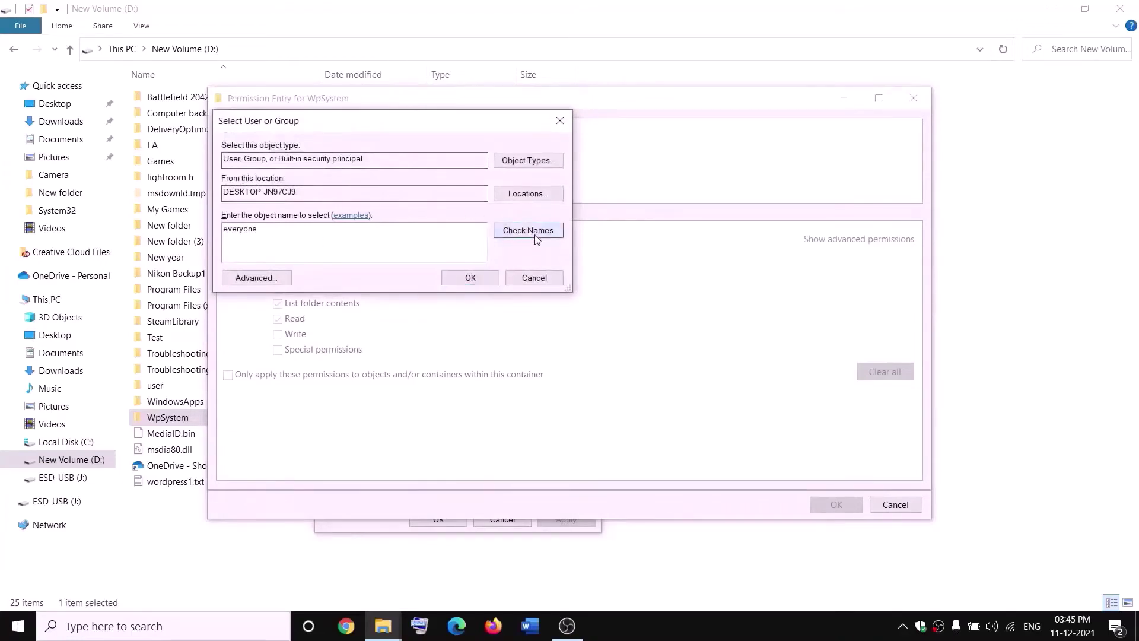
pyautogui.click(475, 278)
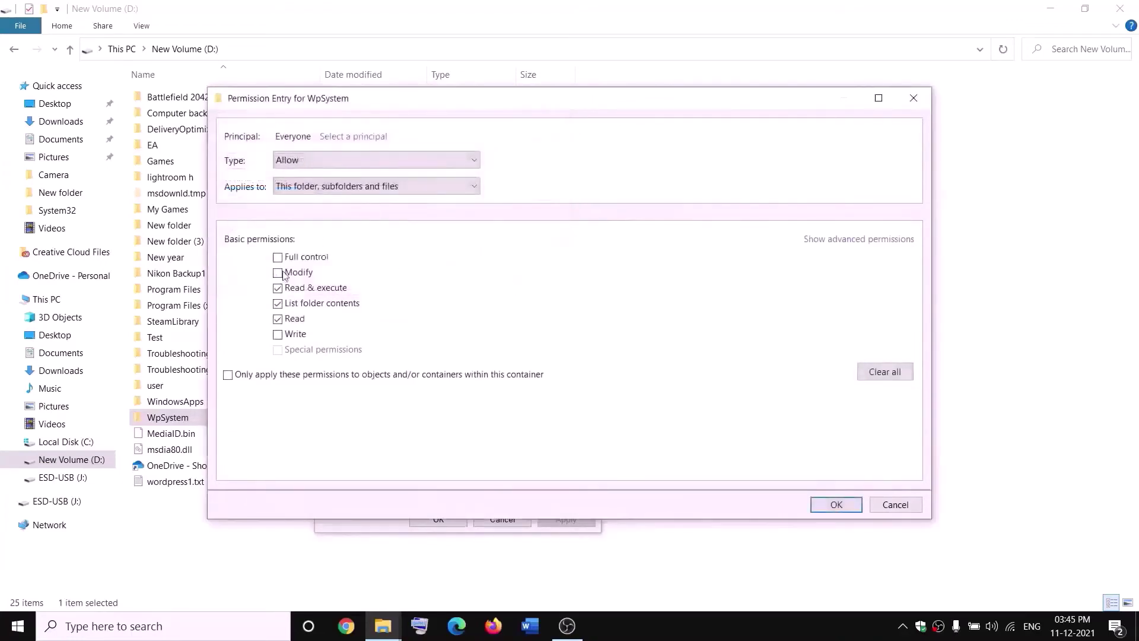
# Grant Everyone full control of WpSystem, apply the permission, and close the folder's properties
pyautogui.click(278, 258)
pyautogui.click(860, 505)
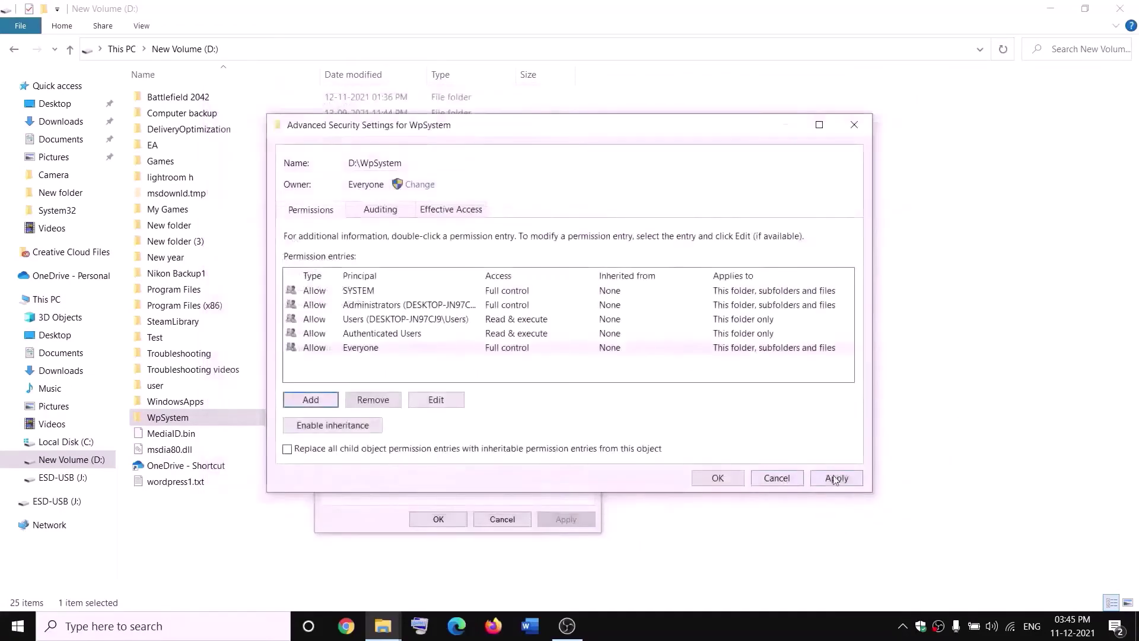
pyautogui.click(717, 478)
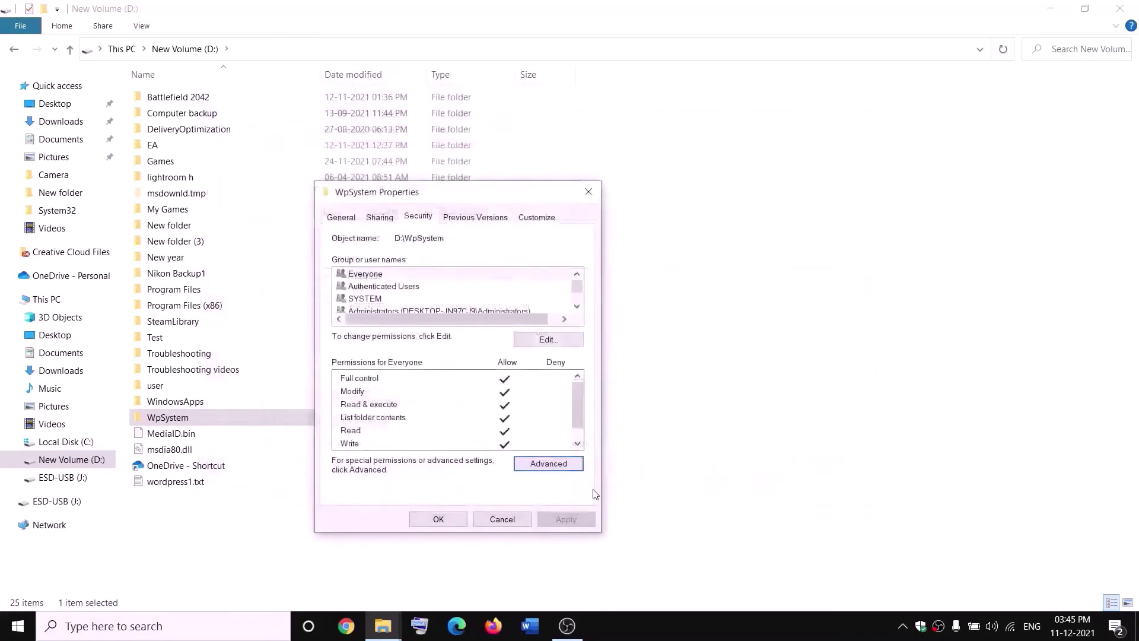
pyautogui.click(438, 518)
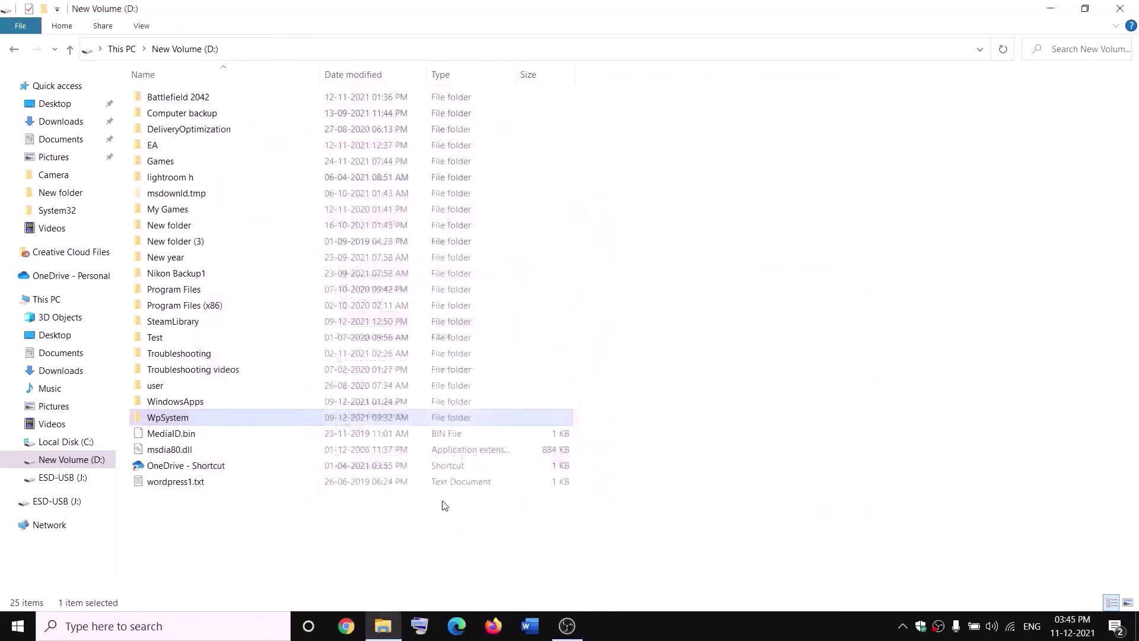
# Rename the WpSystem folder to WpSystem.old
pyautogui.rightClick(178, 419)
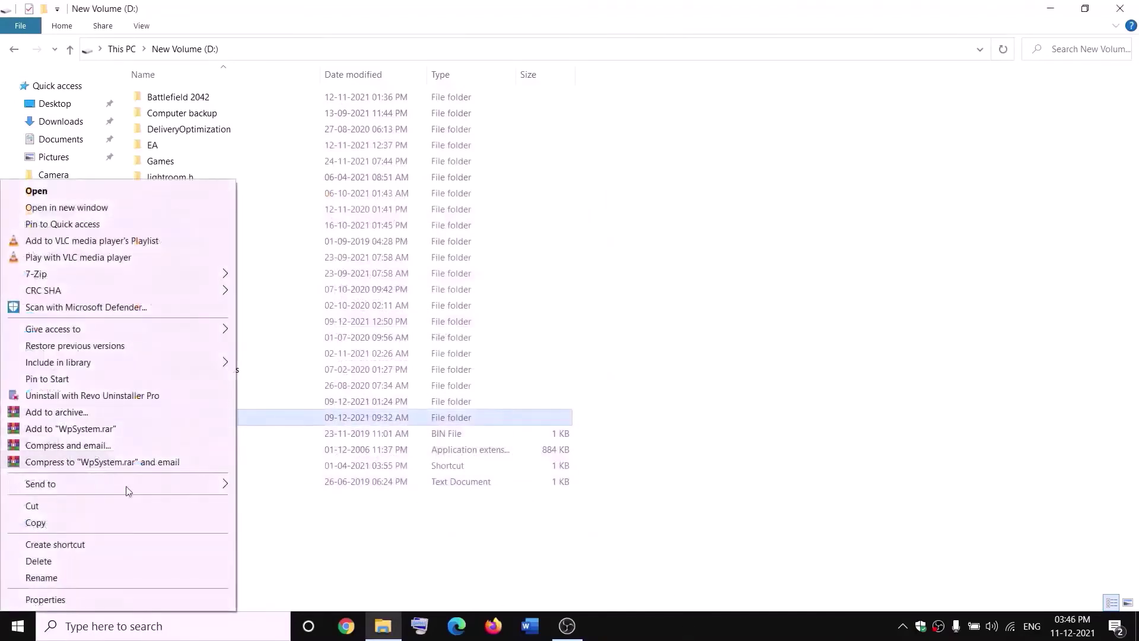
pyautogui.click(47, 578)
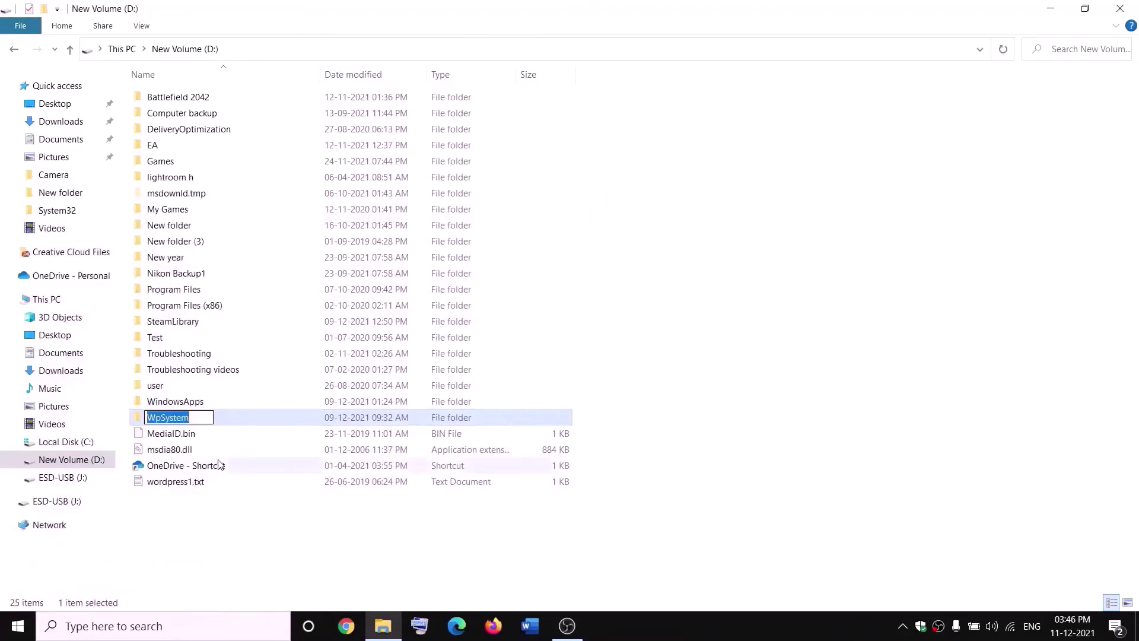
pyautogui.press('End')
pyautogui.write('.old')
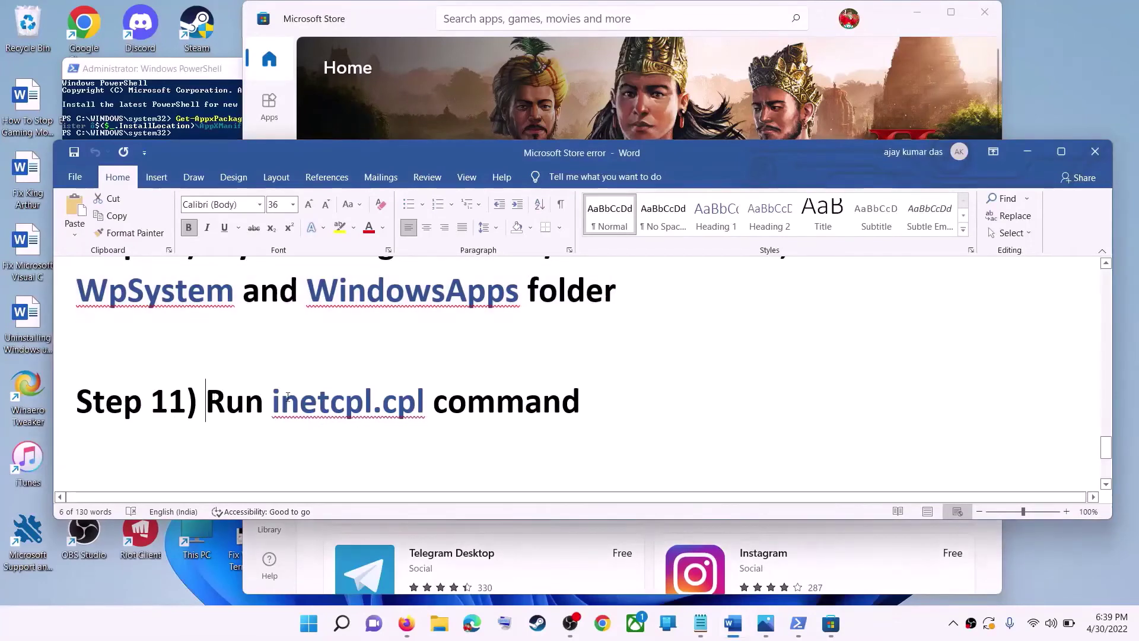
# Highlight the Step 11 instruction in the Word notes and run inetcpl.cpl to open Internet Properties
pyautogui.moveTo(230, 407); pyautogui.dragTo(523, 404)
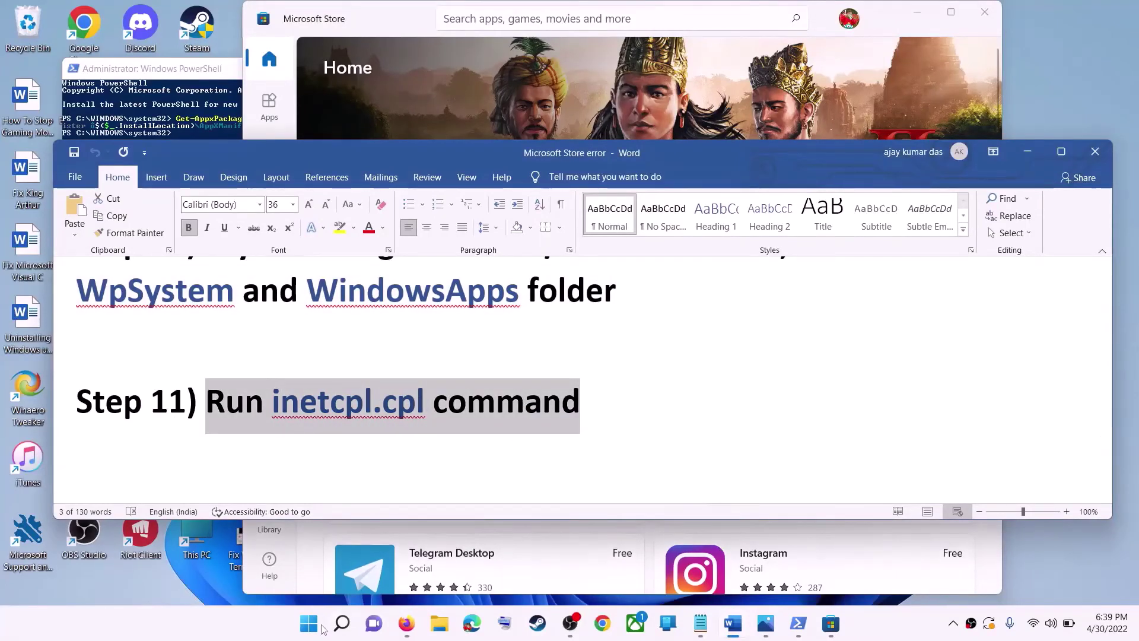
pyautogui.click(310, 624)
pyautogui.write('i')
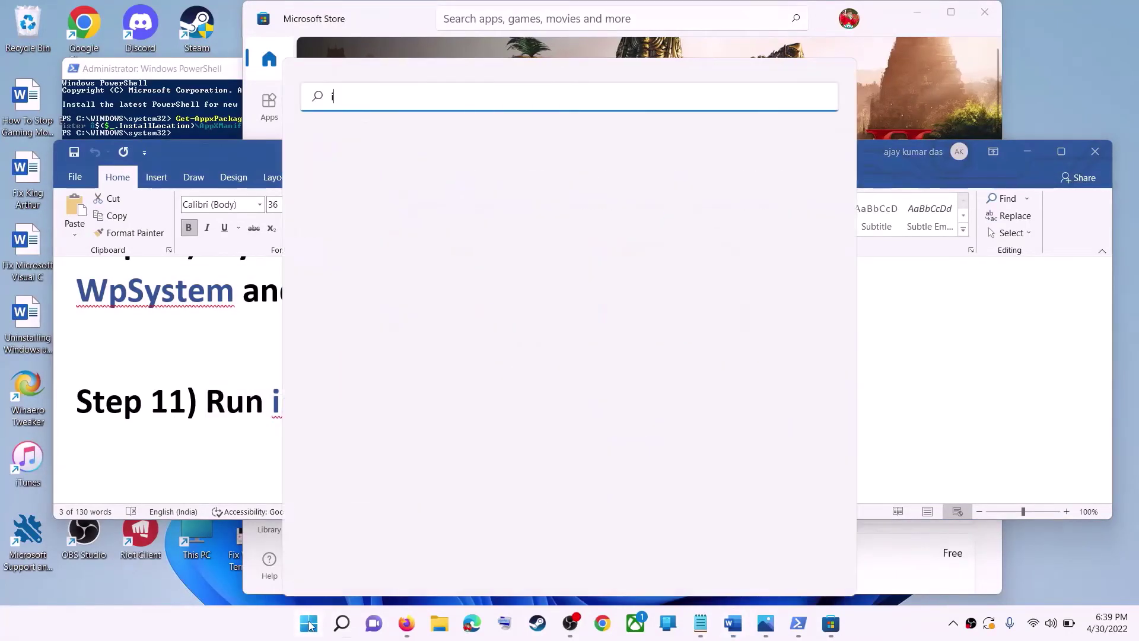
pyautogui.write('netc')
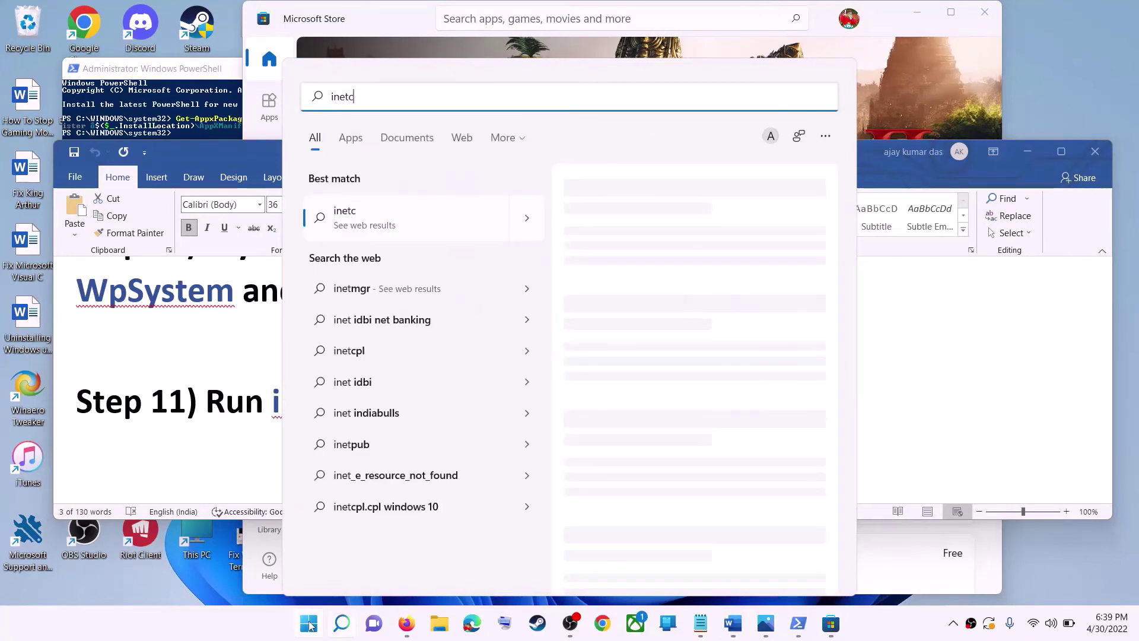
pyautogui.write('pl.cpl')
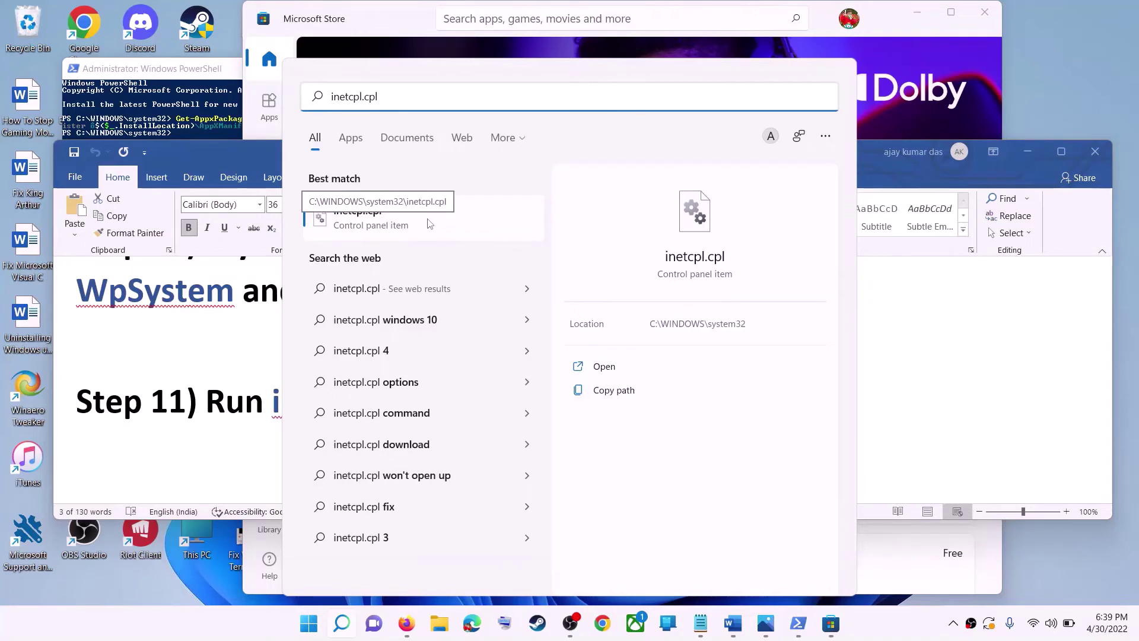
pyautogui.click(430, 224)
# Check the TLS options in the advanced Internet Properties settings and close the dialog with its settings accepted
pyautogui.moveTo(202, 78); pyautogui.dragTo(528, 123)
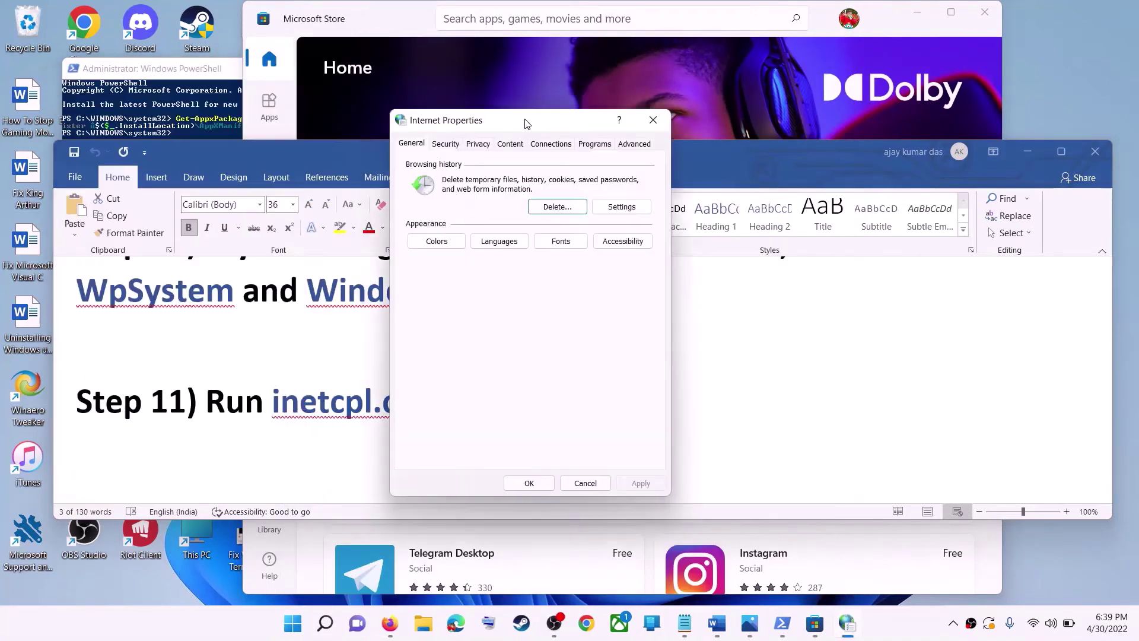
pyautogui.click(628, 146)
pyautogui.scroll(-15, 564, 340)
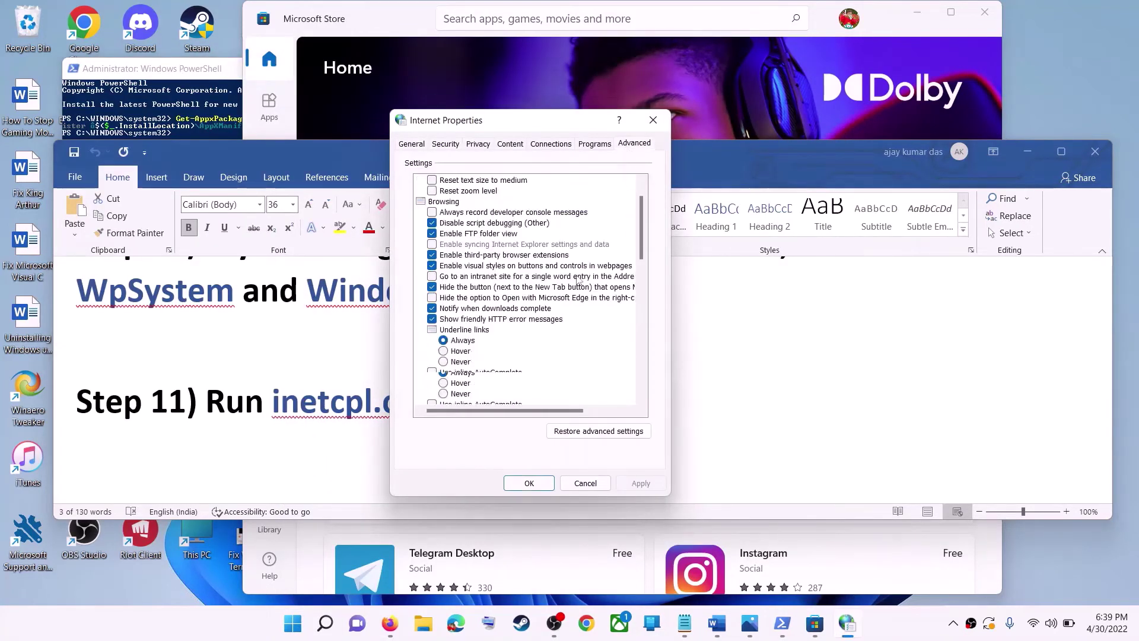
pyautogui.scroll(-3, 564, 339)
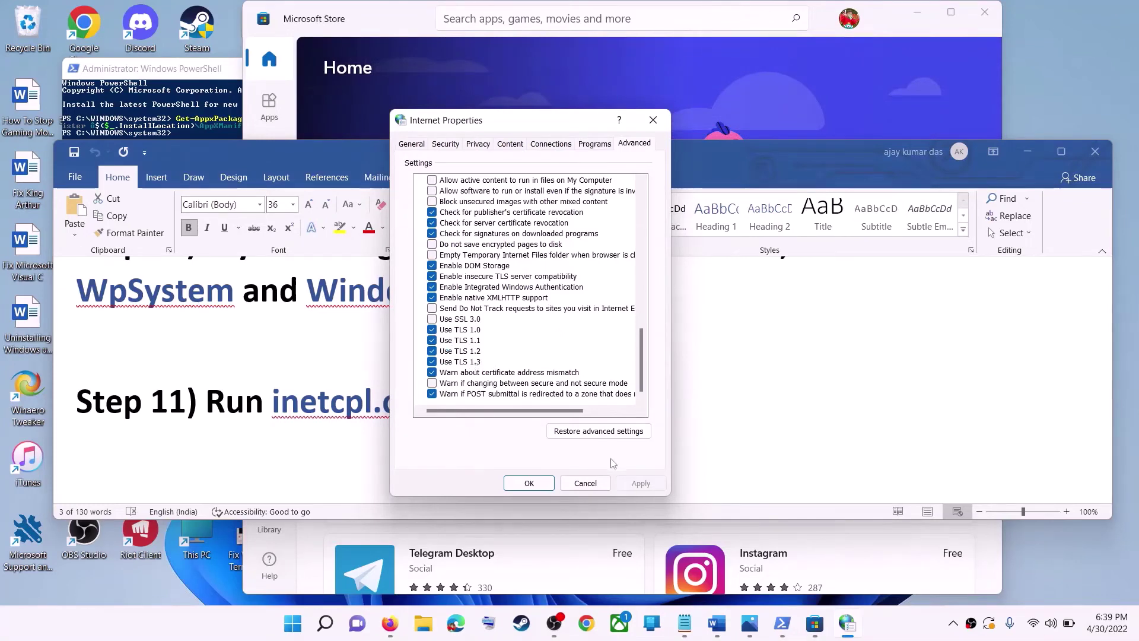
pyautogui.click(529, 483)
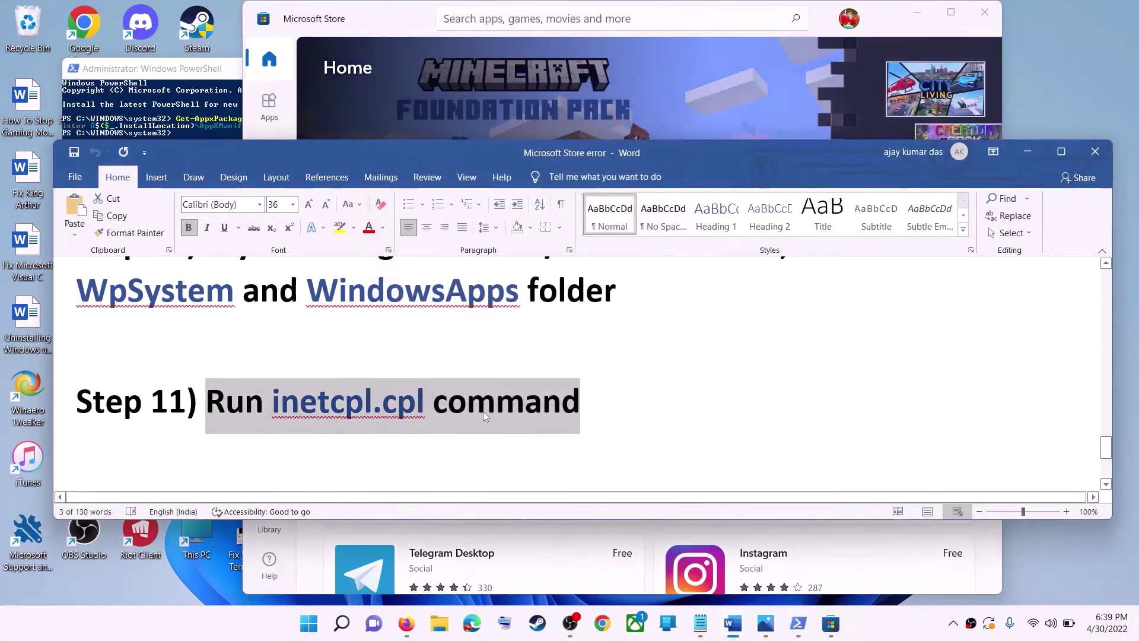
# Review the notes on updating Windows with the media creation tool, including the Windows 10 and Windows 11 download links
pyautogui.click(338, 368)
pyautogui.scroll(-3, 368, 370)
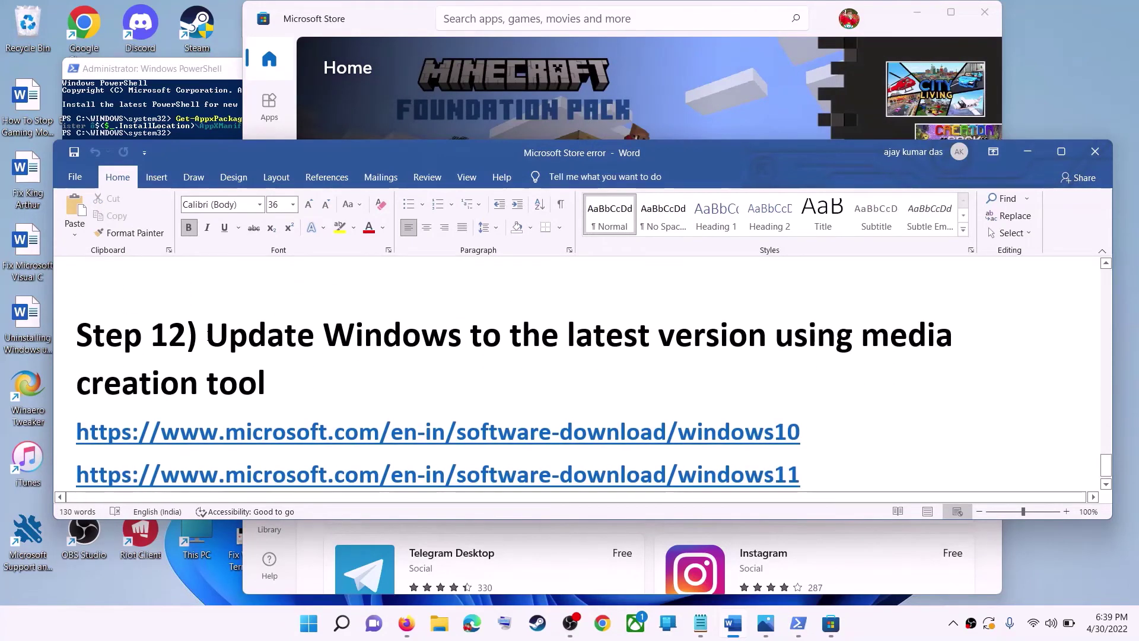
pyautogui.moveTo(215, 337); pyautogui.dragTo(722, 376)
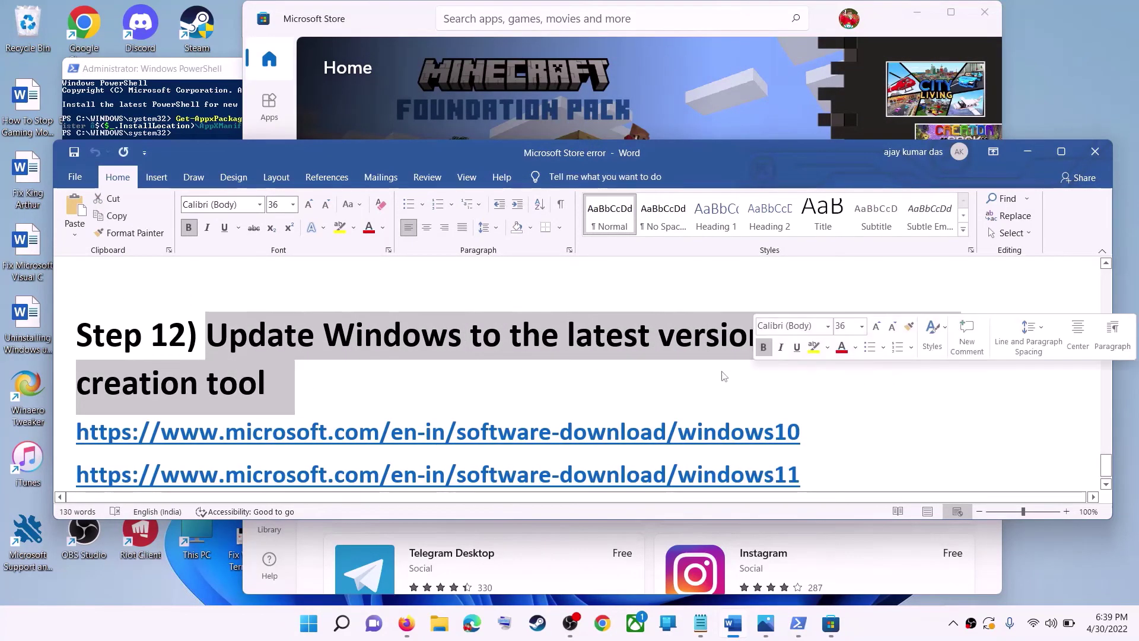
pyautogui.click(313, 382)
pyautogui.scroll(-1, 791, 391)
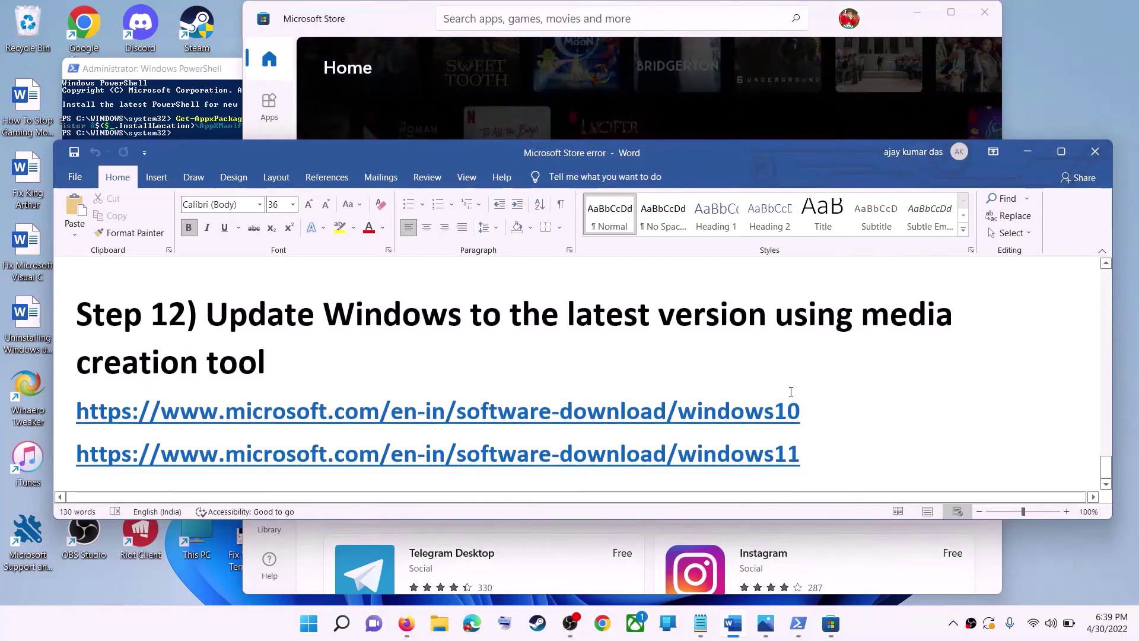
pyautogui.tripleClick(828, 406)
pyautogui.tripleClick(826, 453)
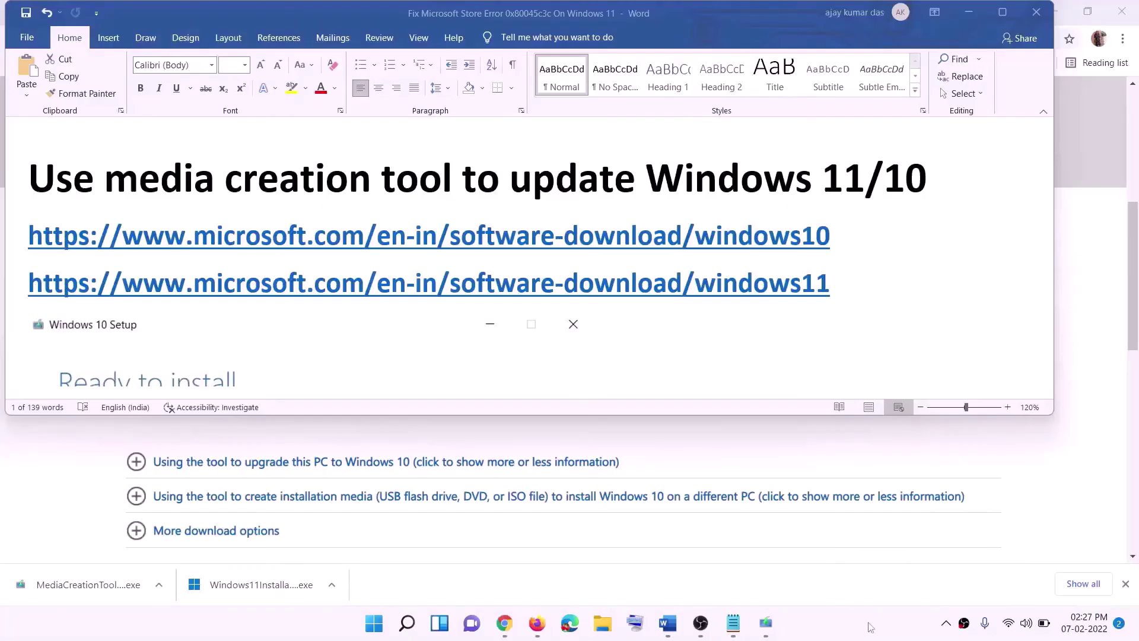
pyautogui.tripleClick(315, 232)
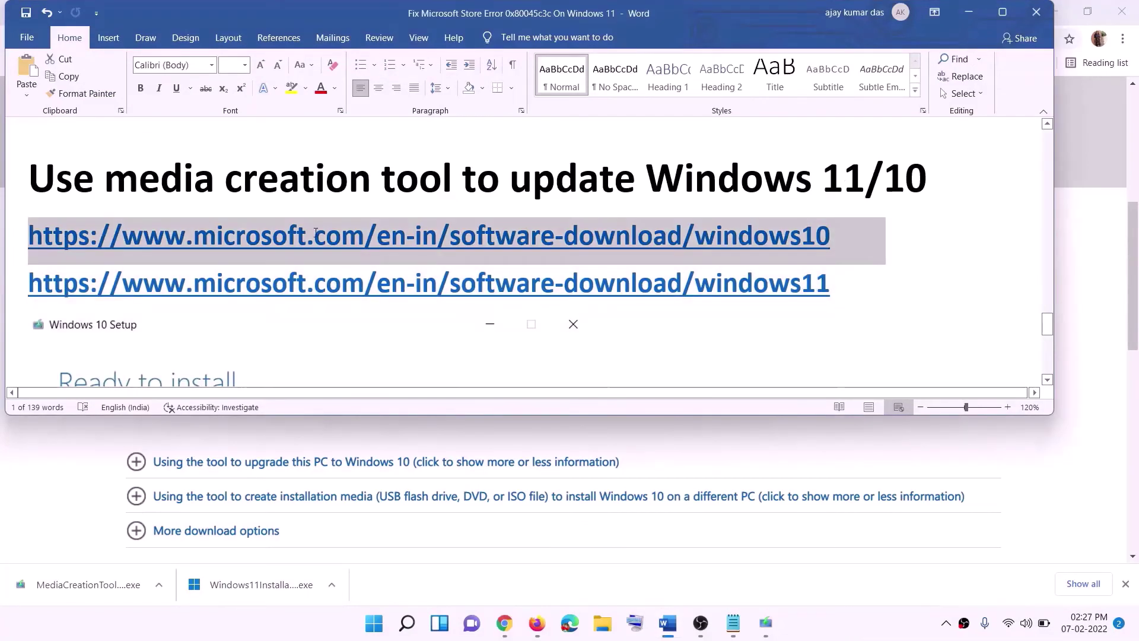
pyautogui.tripleClick(850, 286)
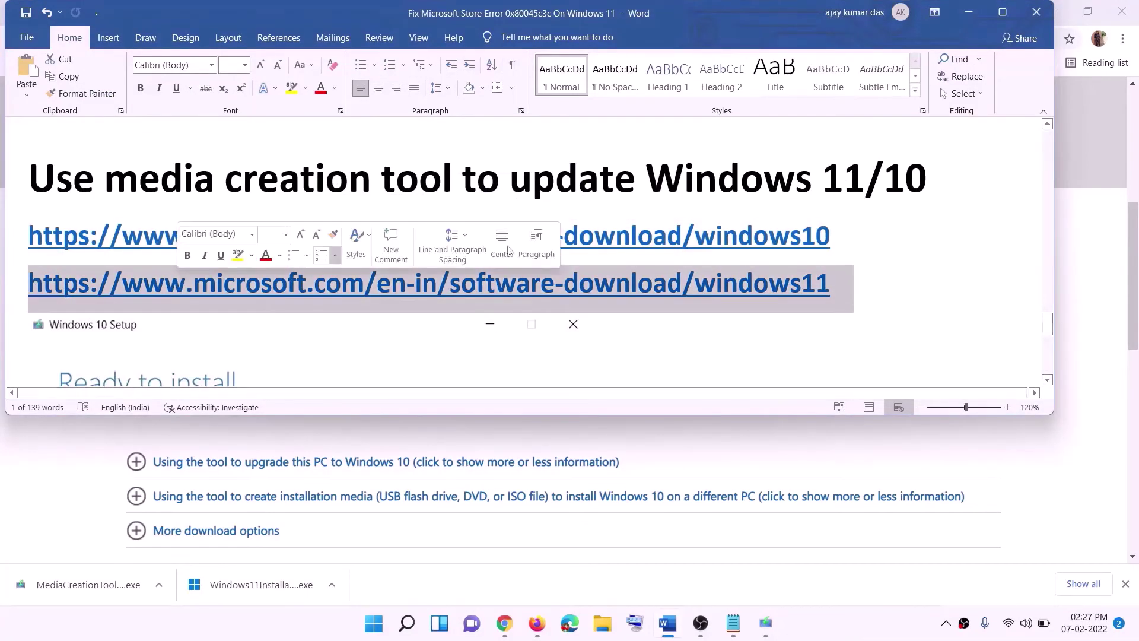
# Switch to Chrome and find the media creation tool download on Microsoft's Download Windows 10 page
pyautogui.doubleClick(780, 6)
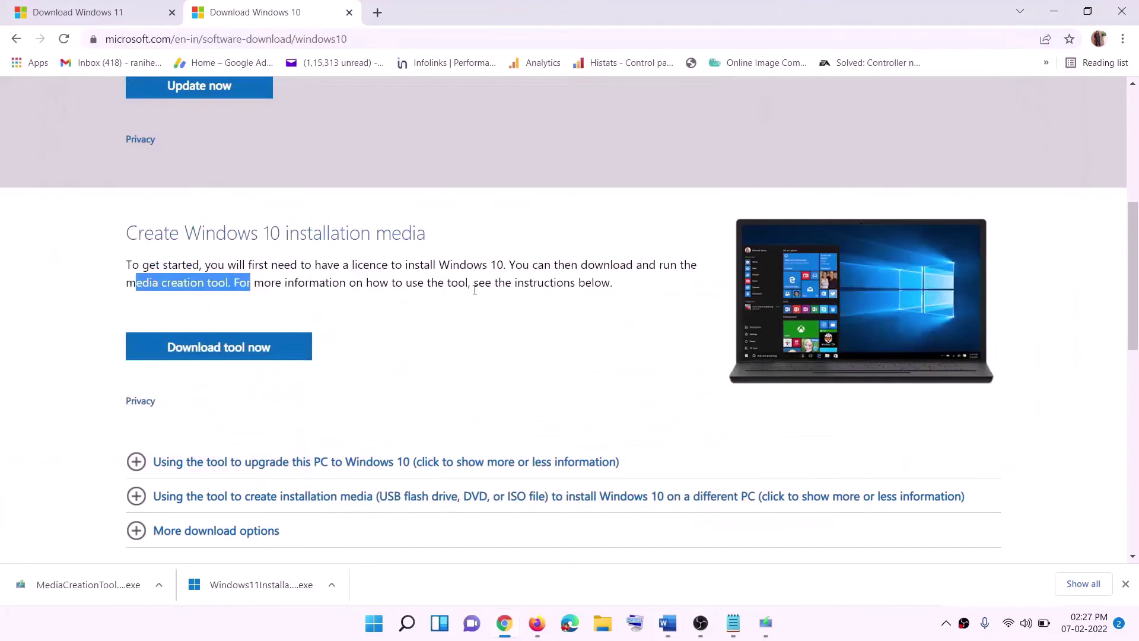
pyautogui.scroll(10, 485, 304)
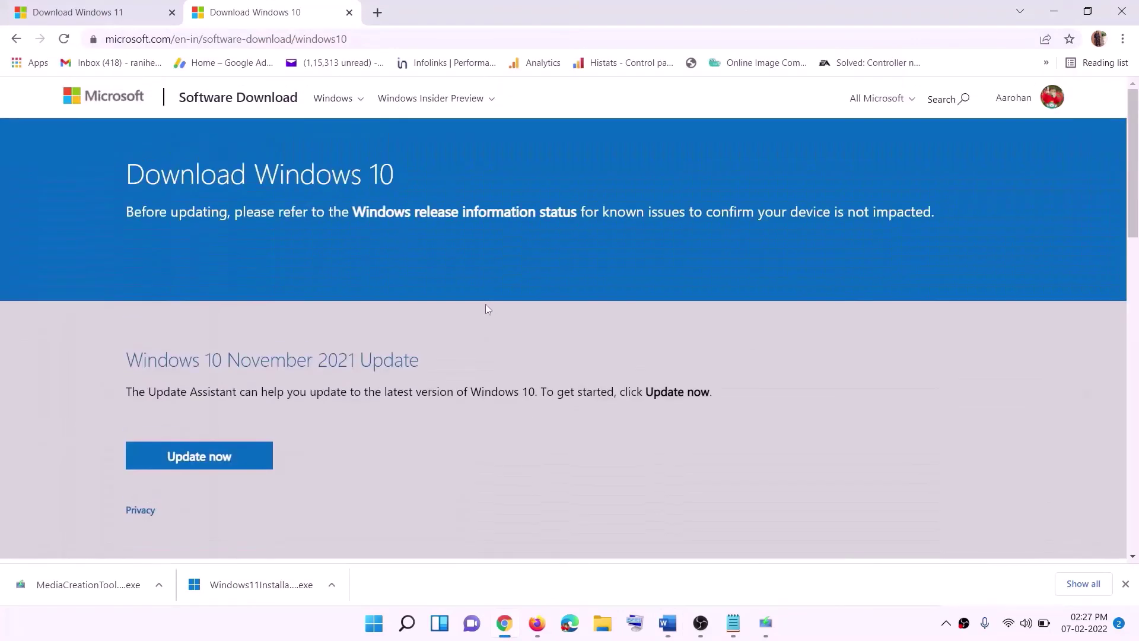
pyautogui.scroll(-5, 329, 305)
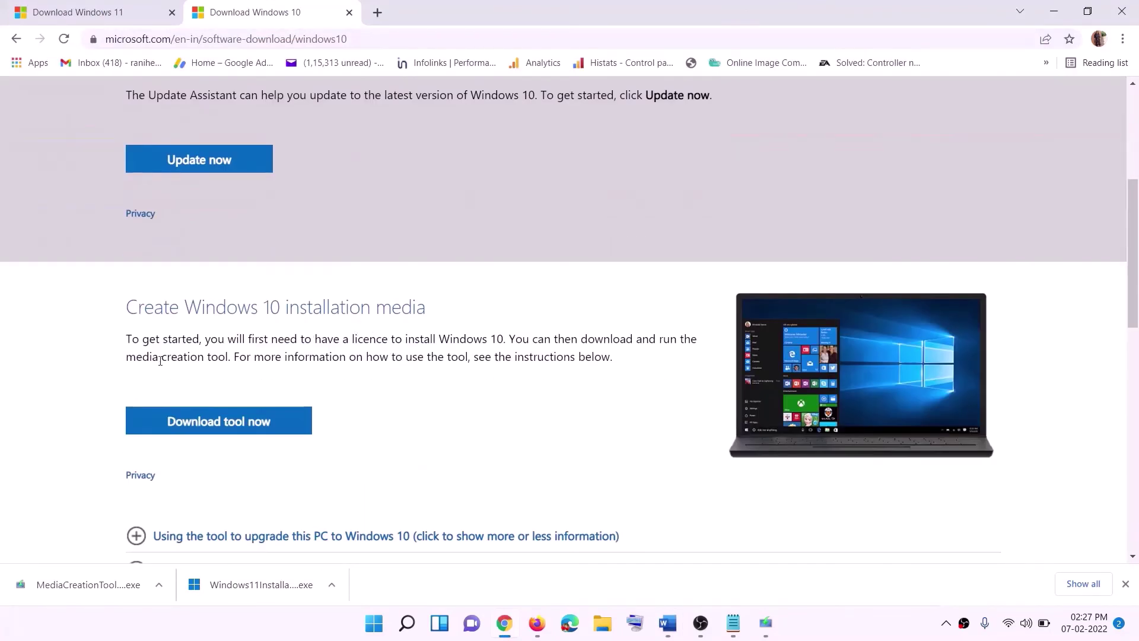
pyautogui.moveTo(135, 360); pyautogui.dragTo(255, 359)
pyautogui.scroll(-2, 373, 330)
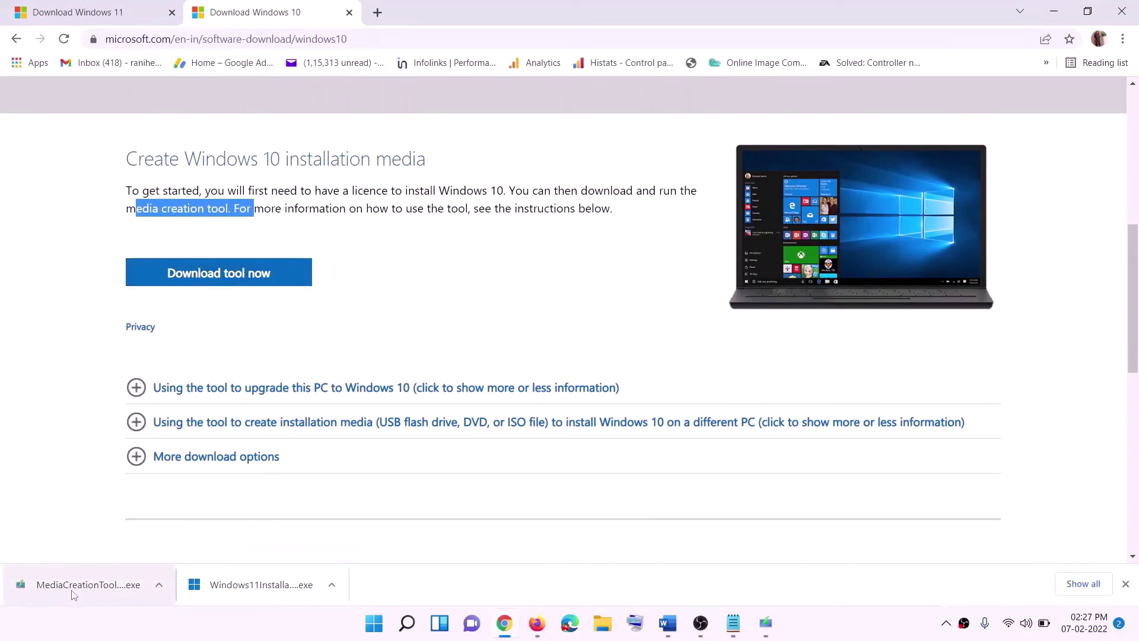
# Bring up Windows 10 Setup and accept the media creation tool's license terms
pyautogui.click(777, 632)
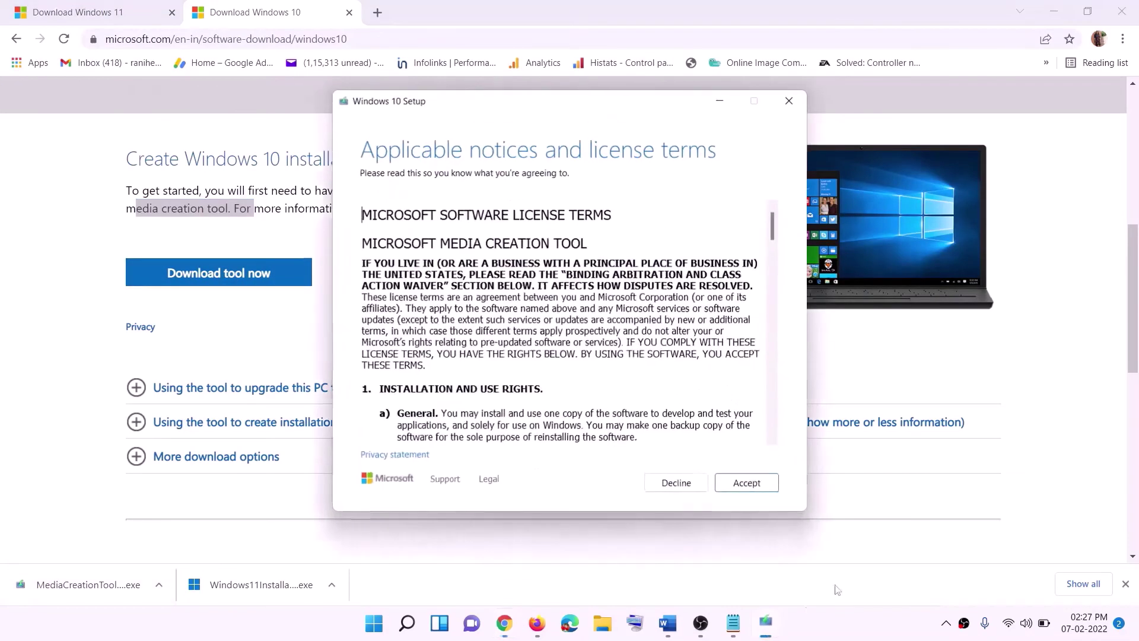
pyautogui.click(744, 485)
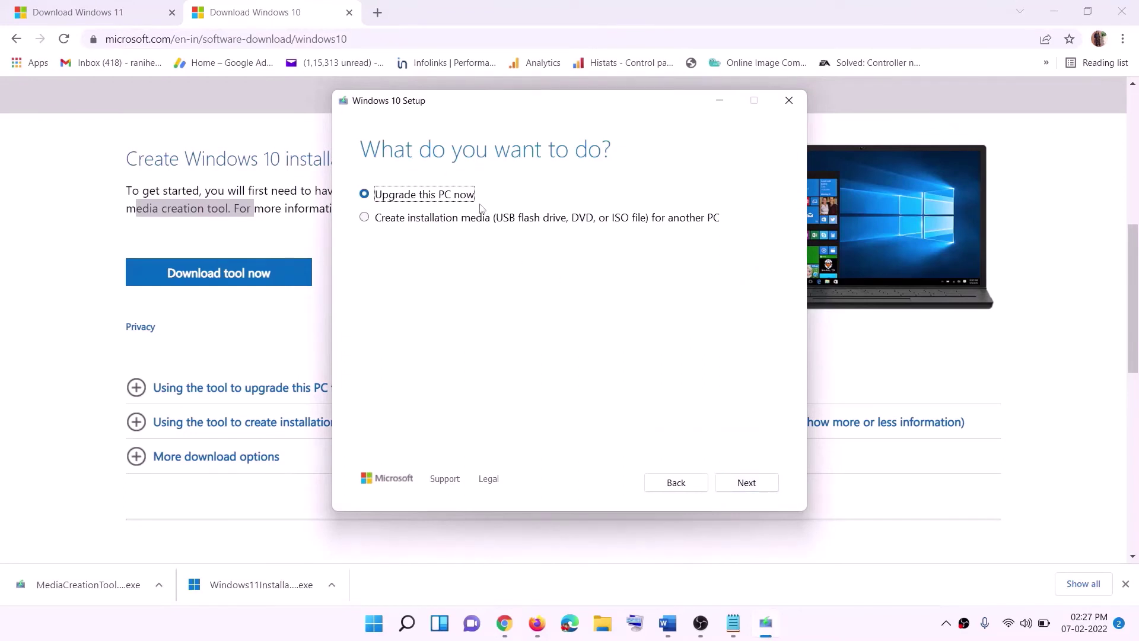
# Proceed with the Upgrade this PC now option to start downloading Windows 10
pyautogui.click(746, 483)
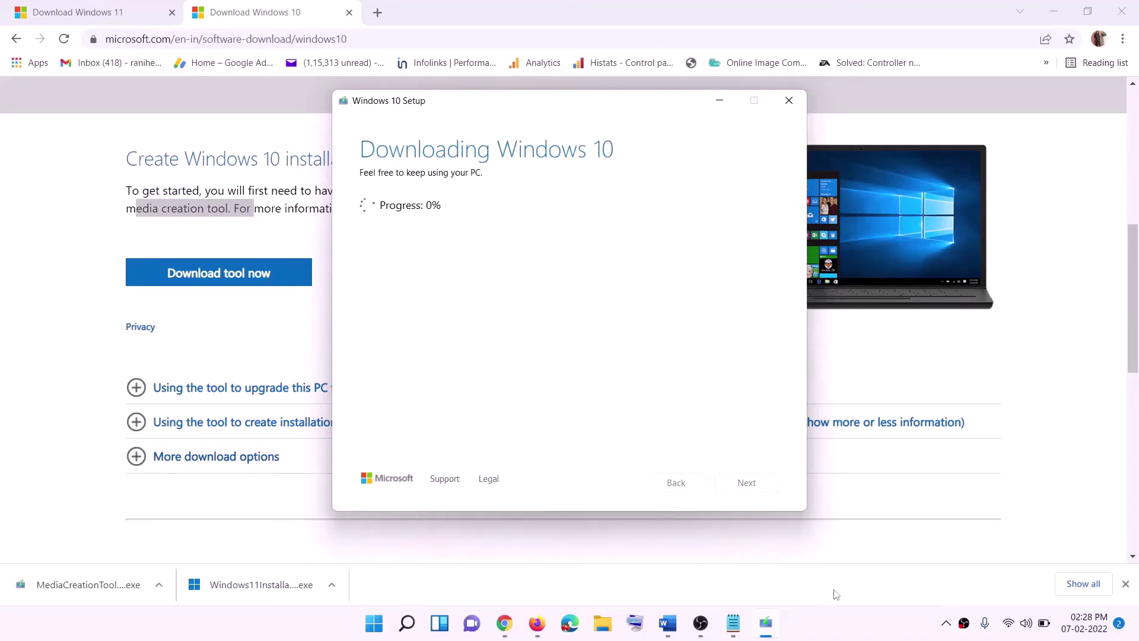
pyautogui.click(841, 636)
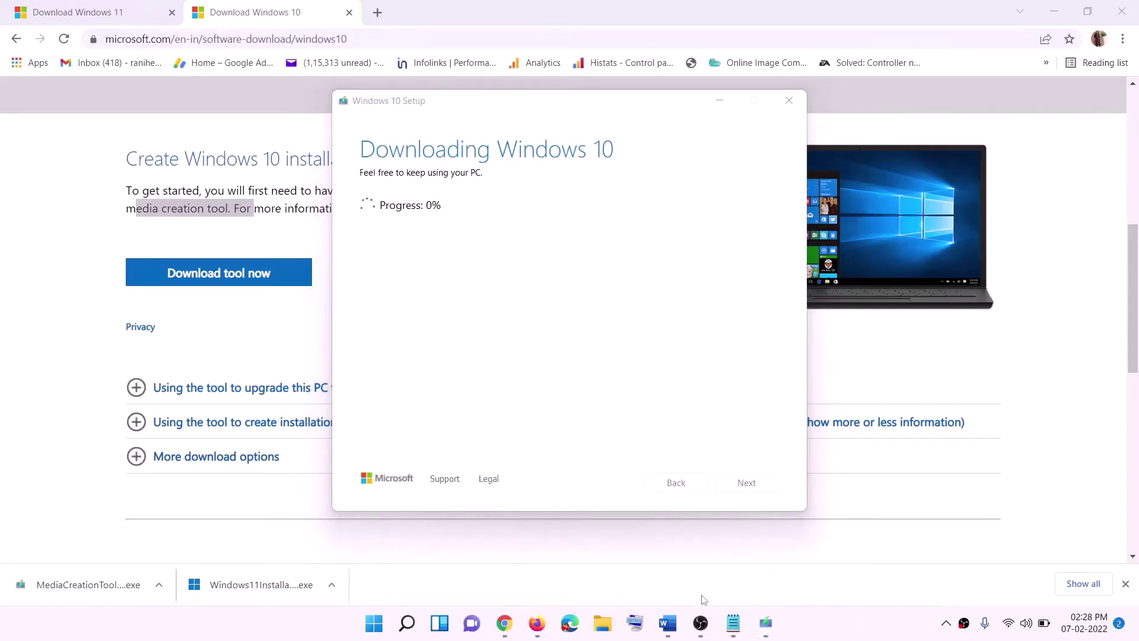
# Switch to Word, maximize the notes, and review the Windows 10 Ready to install picture and its keep personal files and apps option
pyautogui.click(668, 623)
pyautogui.scroll(-1, 127, 289)
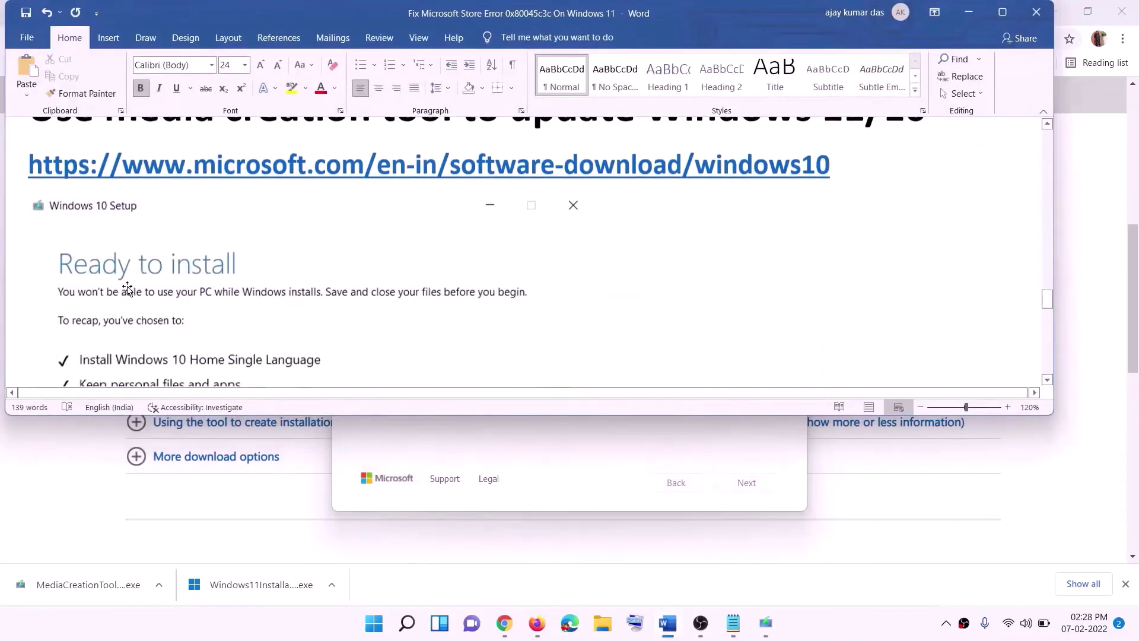
pyautogui.click(1002, 12)
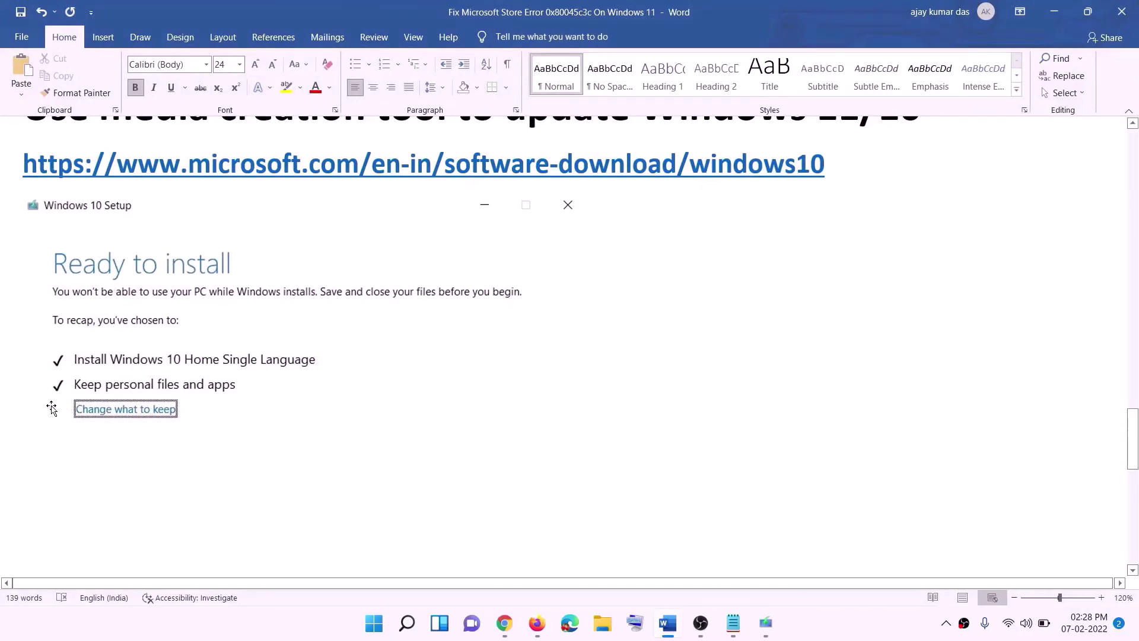
pyautogui.scroll(-3, 584, 412)
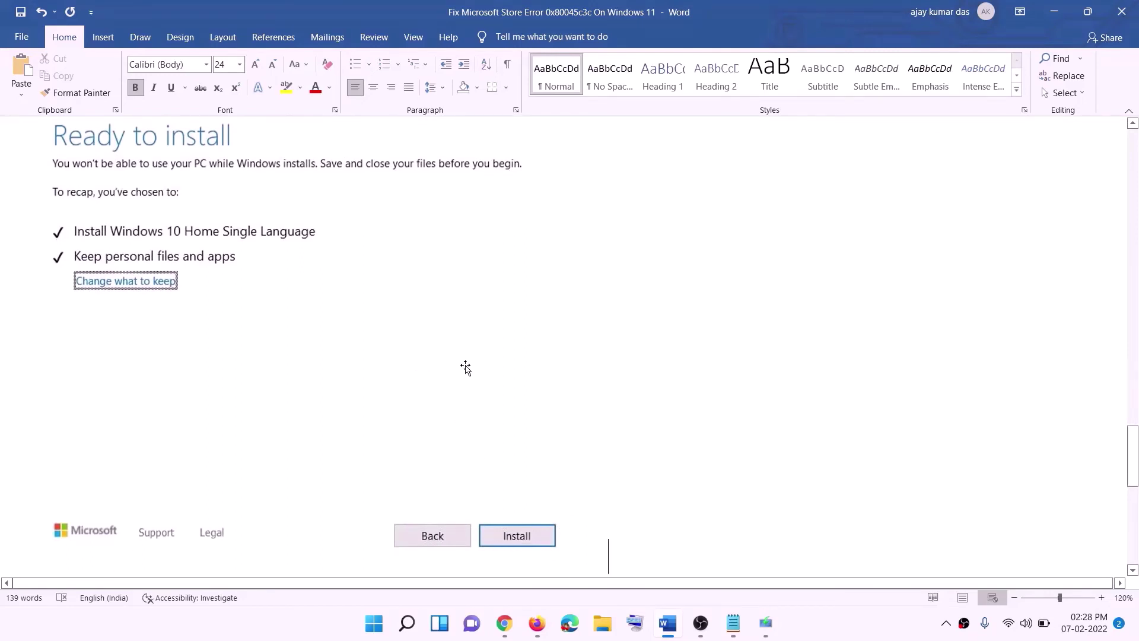
pyautogui.scroll(1, 465, 368)
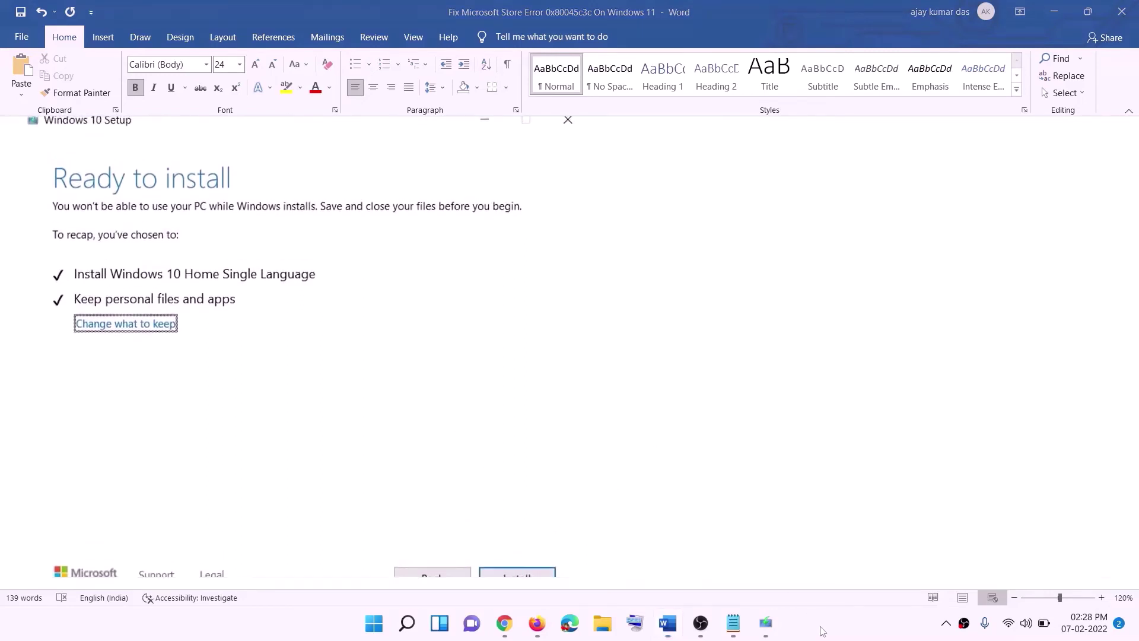
# Switch to Chrome's Download Windows 11 page and download the media creation tool under Create Windows 11 Installation Media
pyautogui.click(523, 627)
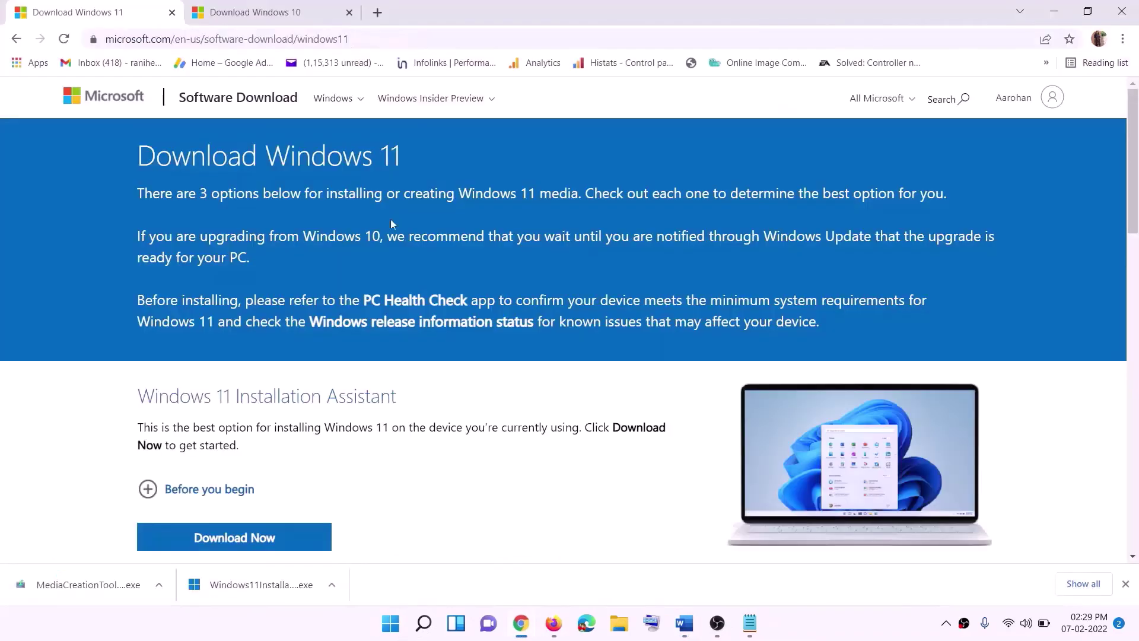
pyautogui.scroll(-5, 132, 278)
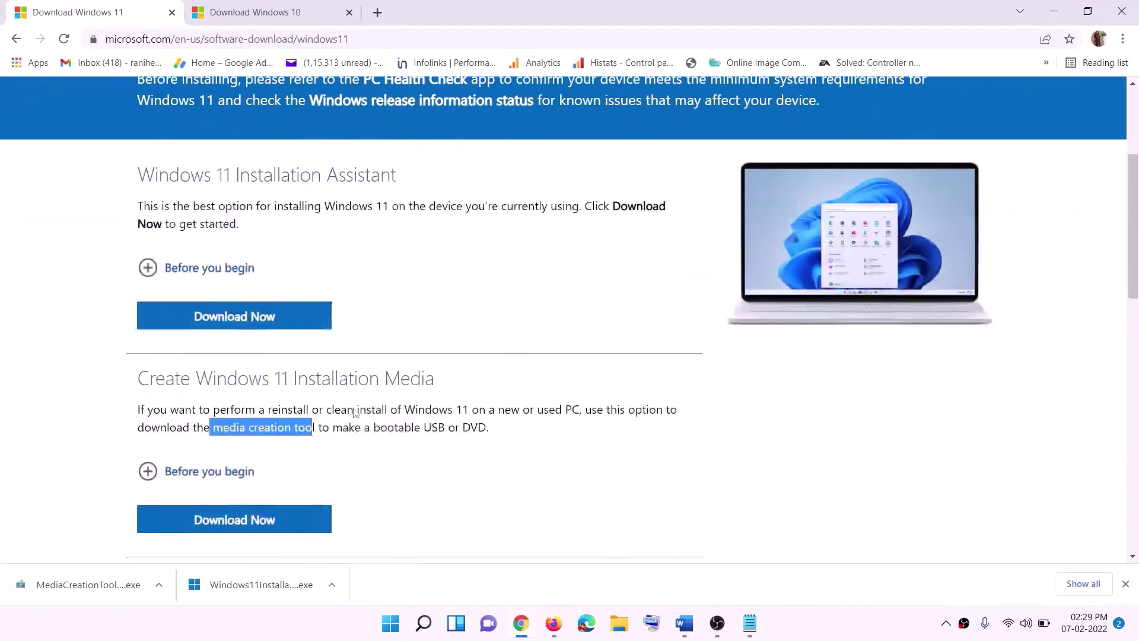
pyautogui.moveTo(213, 352); pyautogui.dragTo(328, 352)
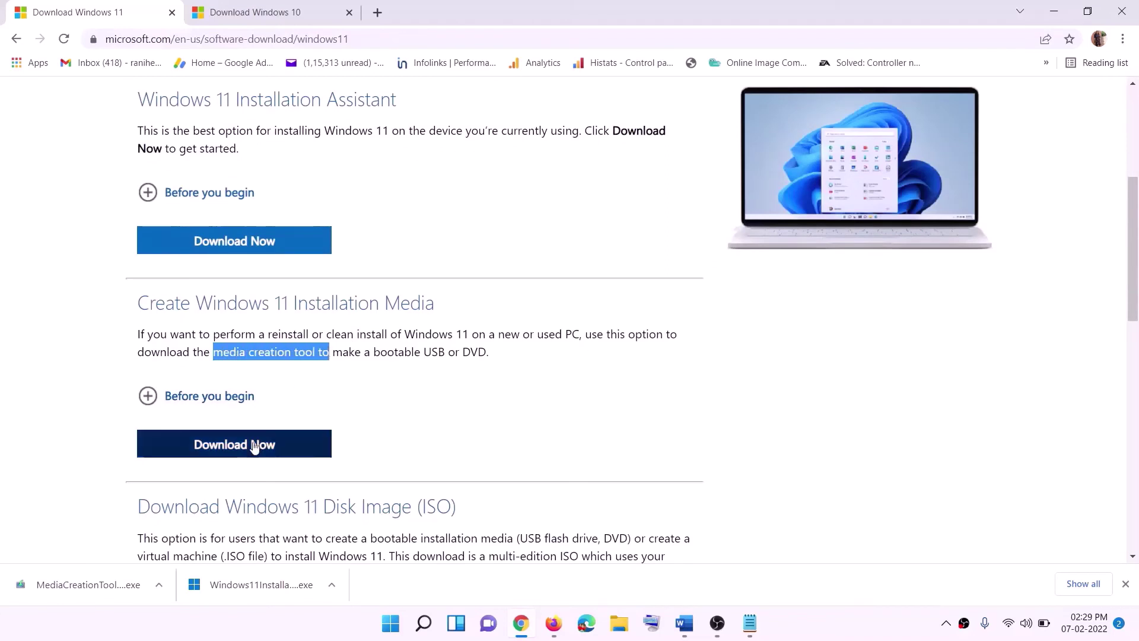
pyautogui.click(225, 449)
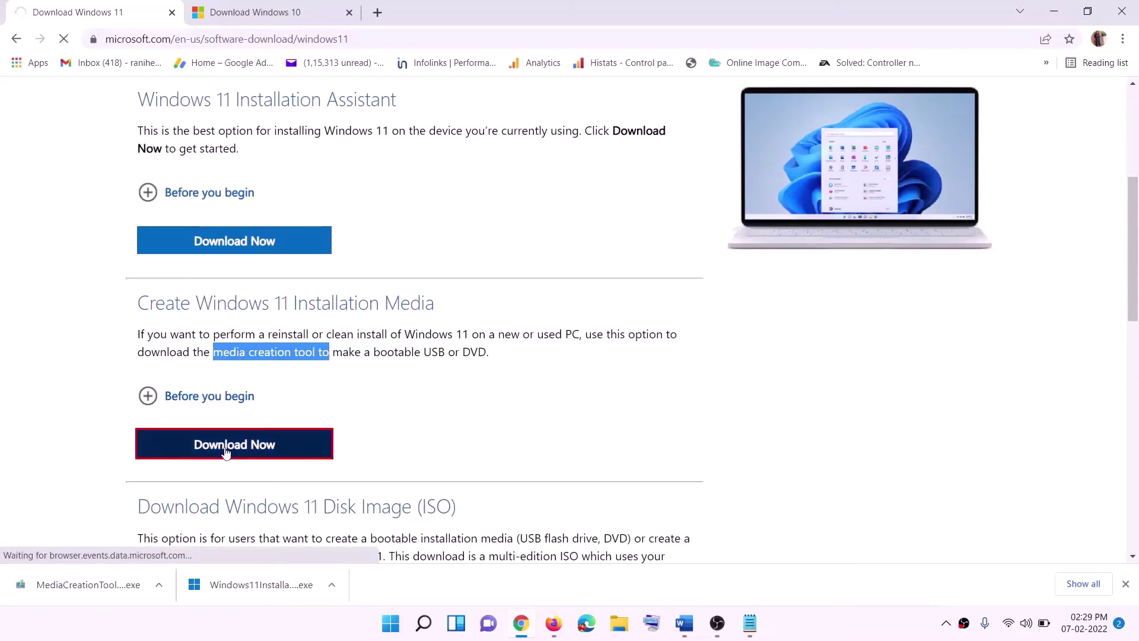
# Run the downloaded media creation tool with administrator permission, accepting its license terms and the recommended language and edition
pyautogui.click(77, 588)
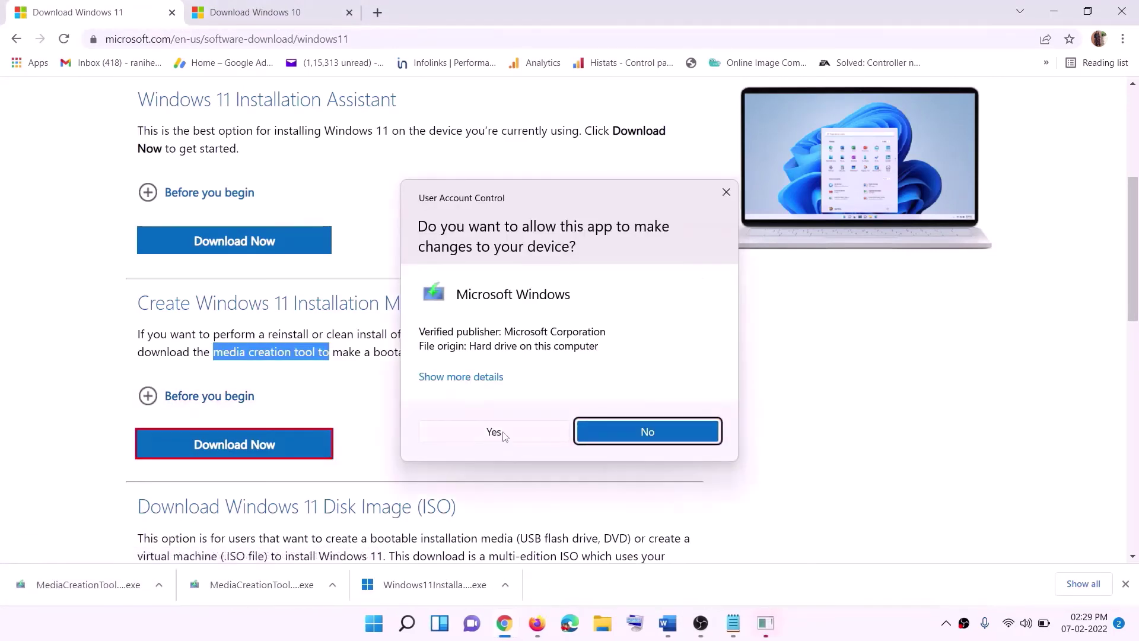
pyautogui.click(498, 432)
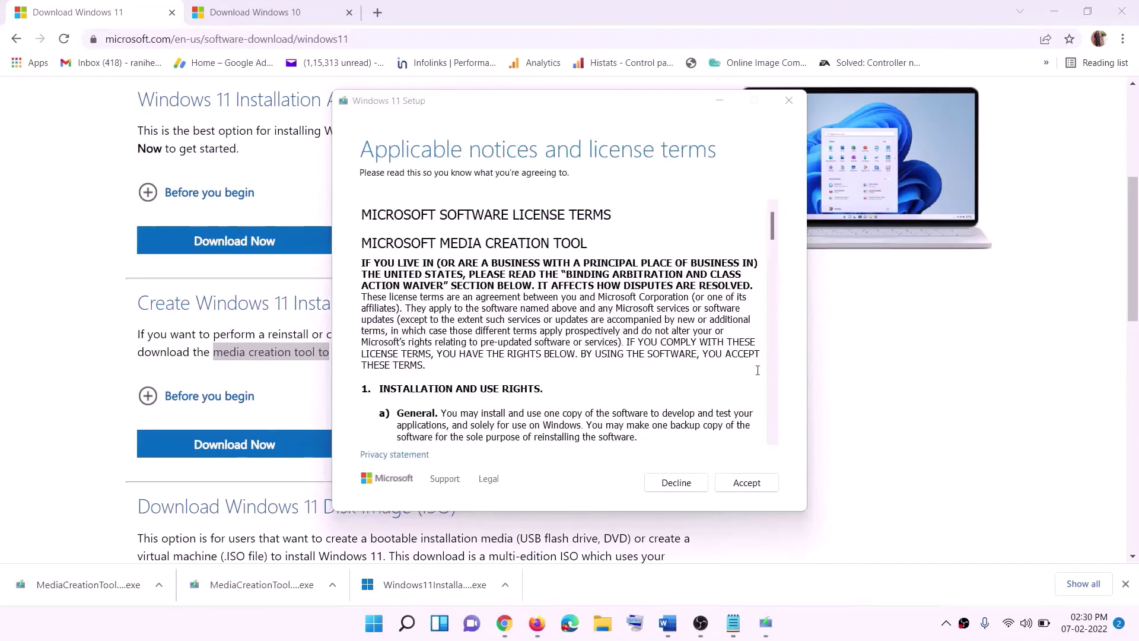
pyautogui.click(746, 482)
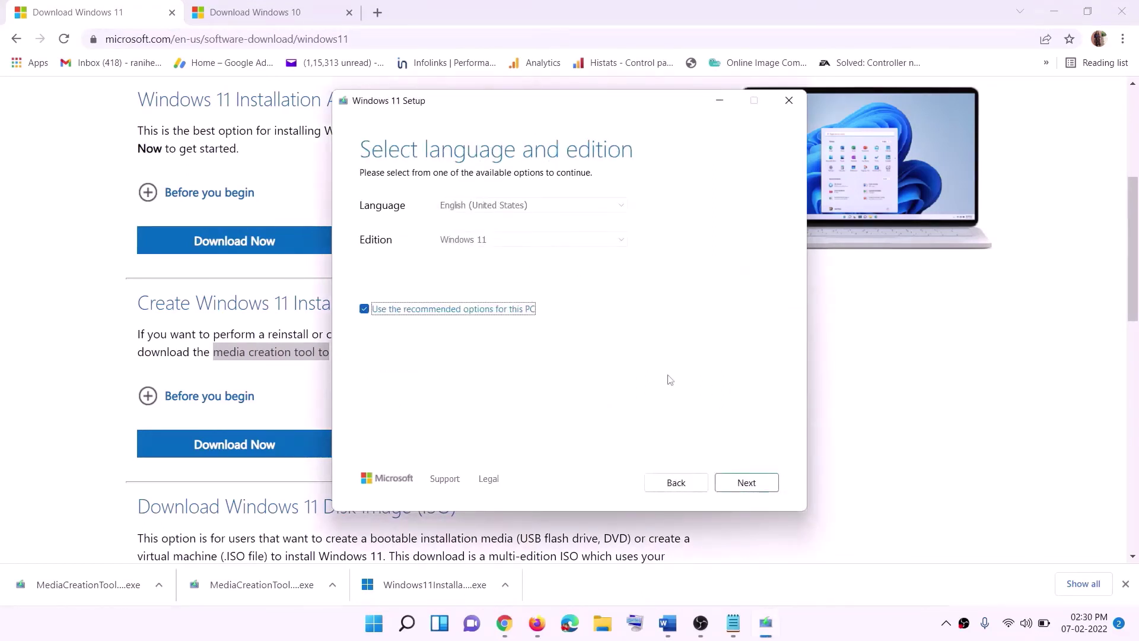
pyautogui.click(738, 483)
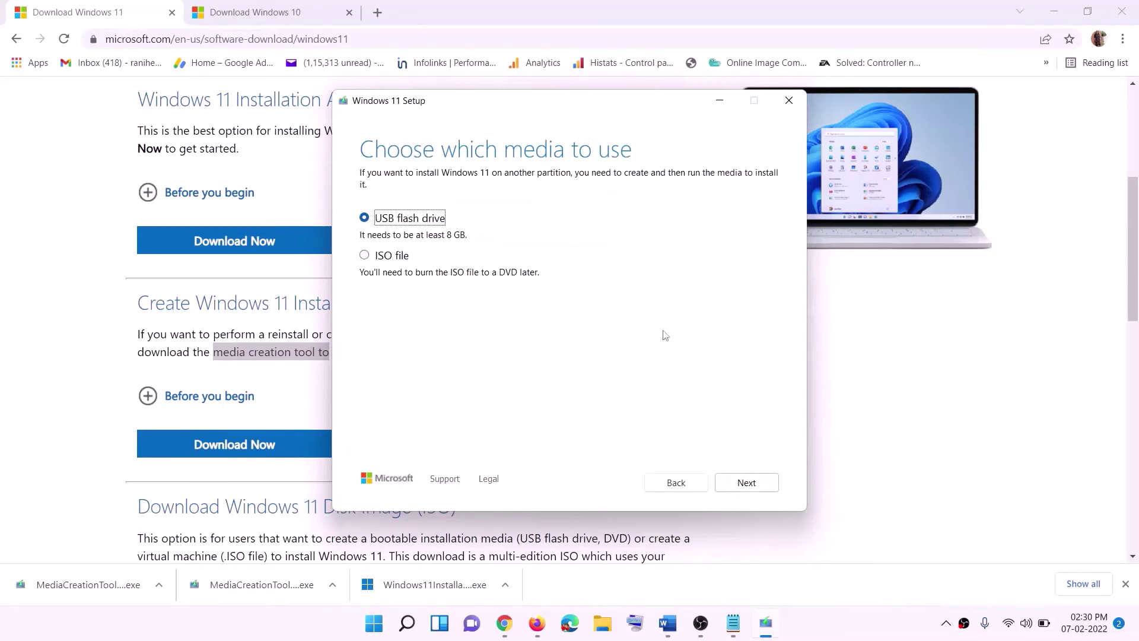
# Choose ISO file as the installation media and save it to the Desktop as Windows
pyautogui.click(385, 255)
pyautogui.click(747, 481)
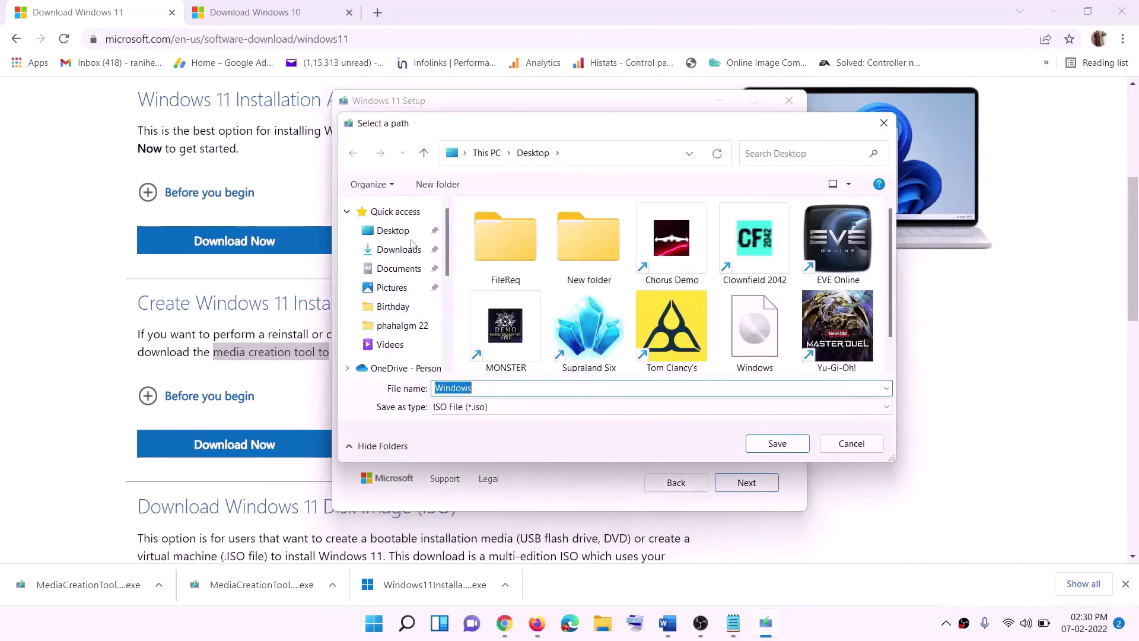
pyautogui.click(393, 232)
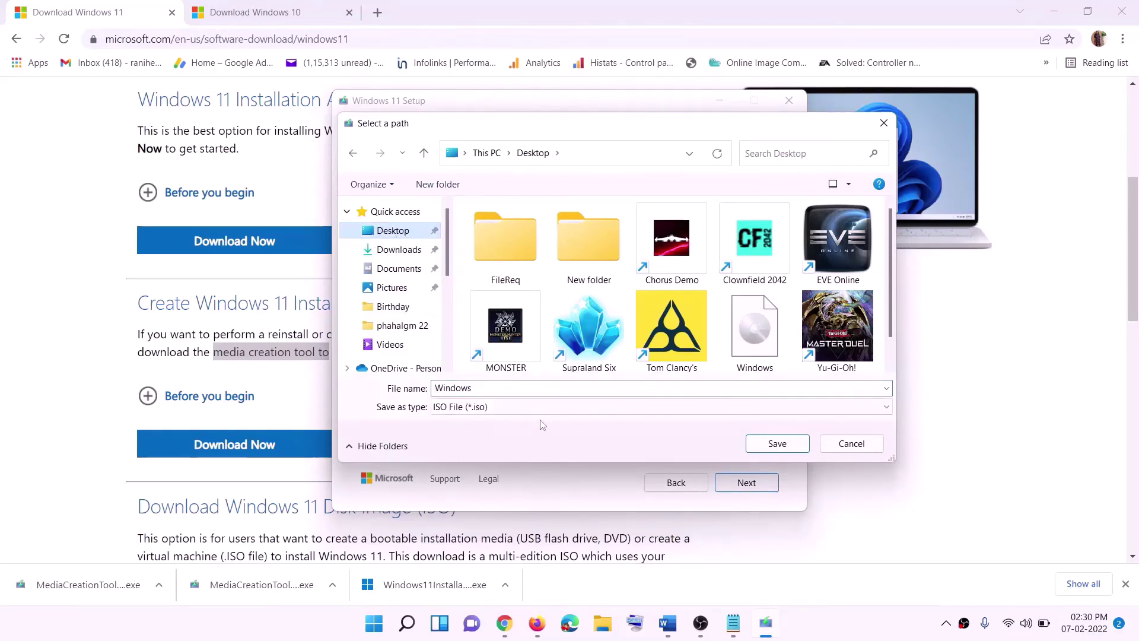
pyautogui.click(782, 449)
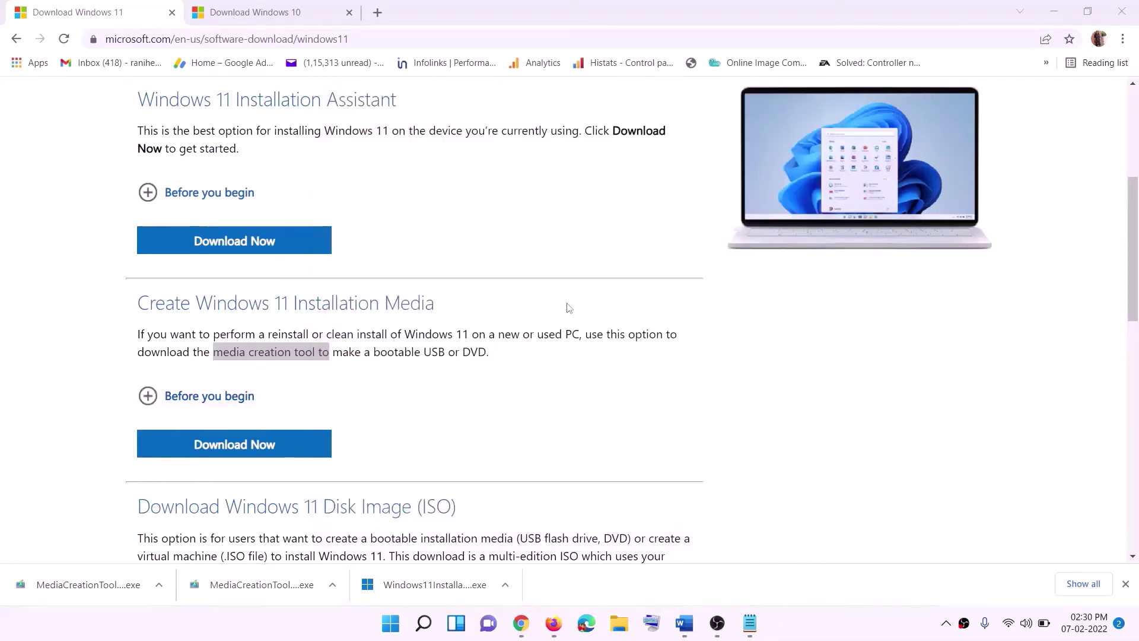
# Show the desktop, move the Windows disc image among the icons, and open it as a mounted drive
pyautogui.press('super+d')
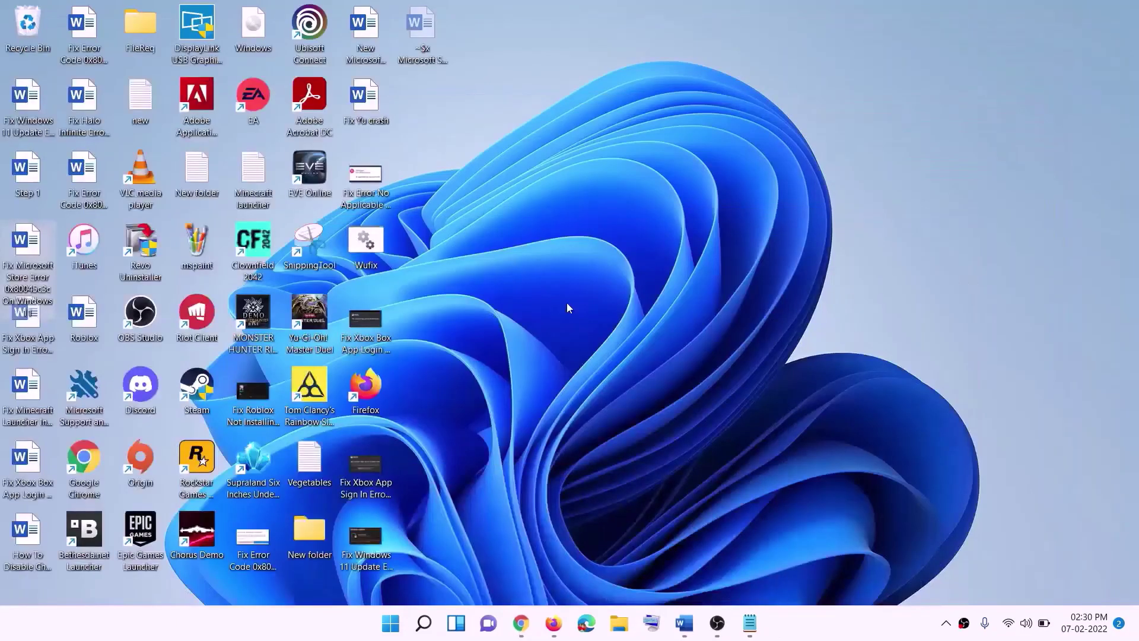
pyautogui.moveTo(279, 34); pyautogui.dragTo(455, 364)
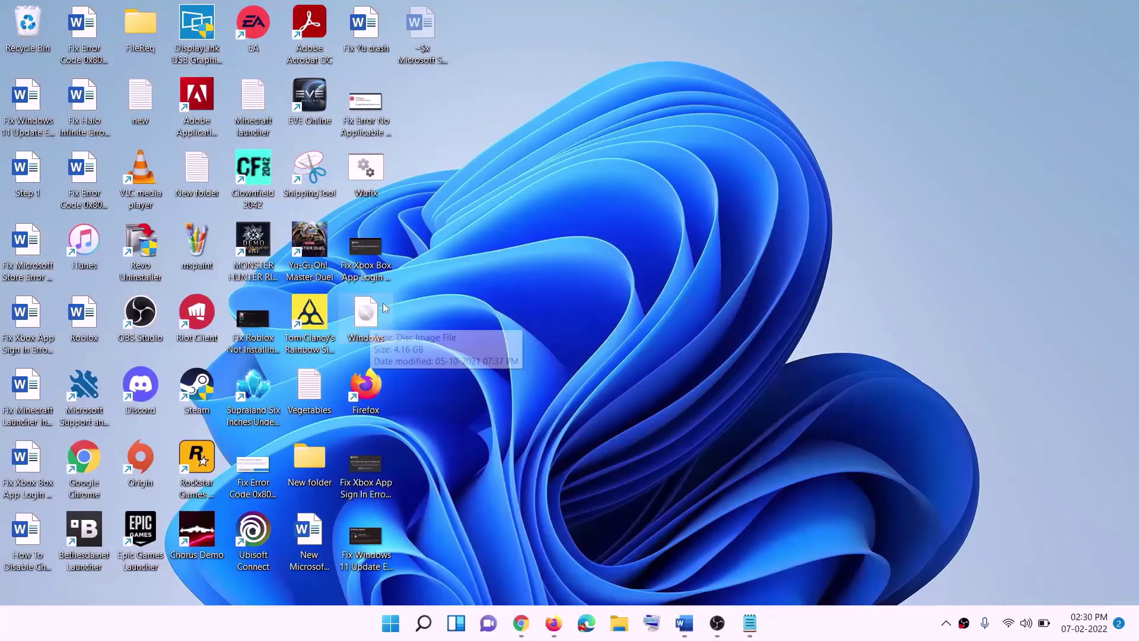
pyautogui.doubleClick(370, 324)
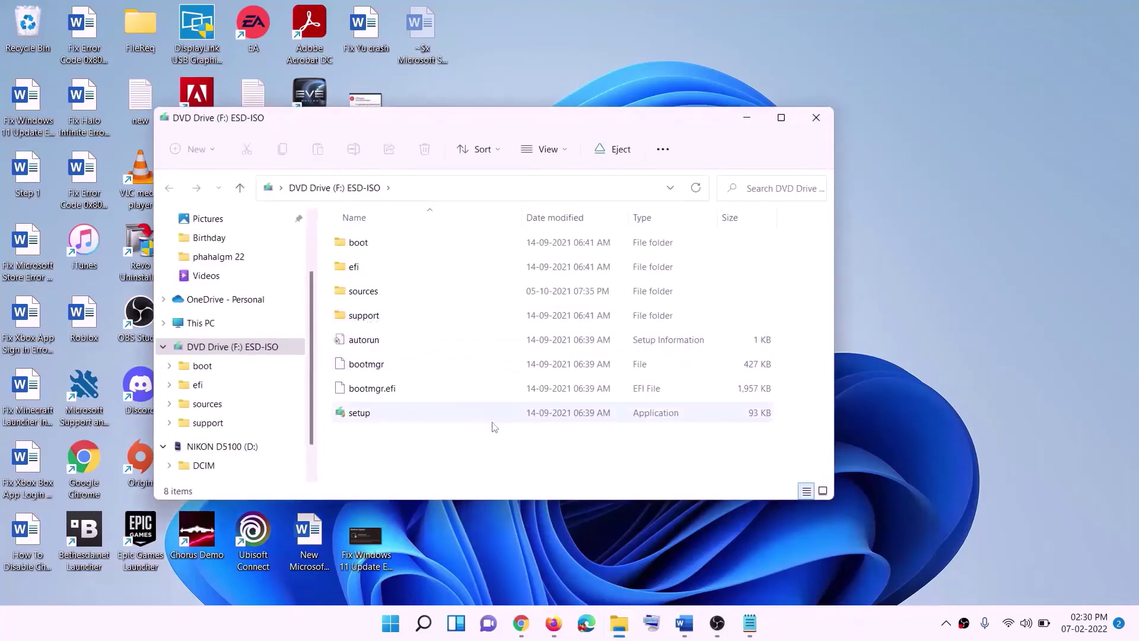
# Run setup from the mounted ESD-ISO drive with administrator permission and continue past the Install Windows 11 page
pyautogui.click(362, 416)
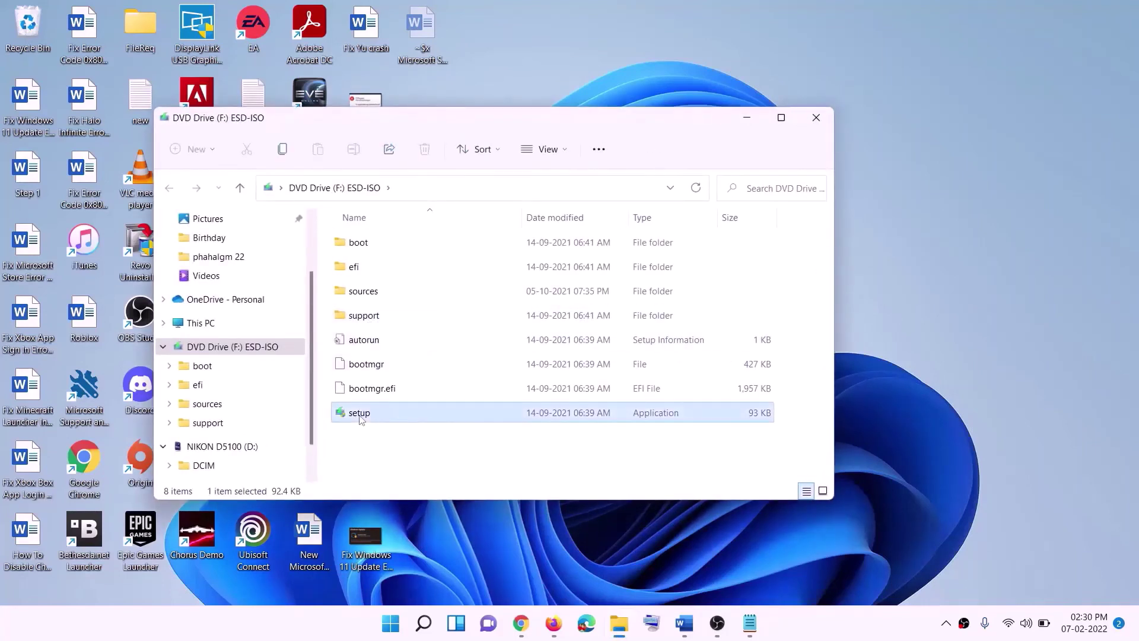
pyautogui.doubleClick(390, 415)
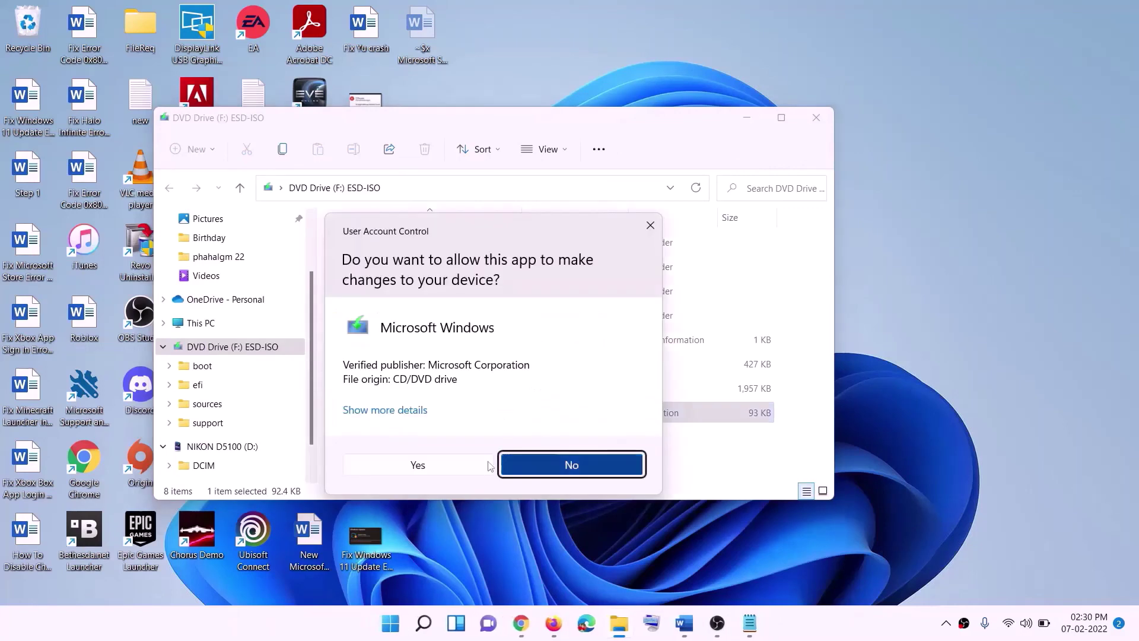
pyautogui.click(488, 466)
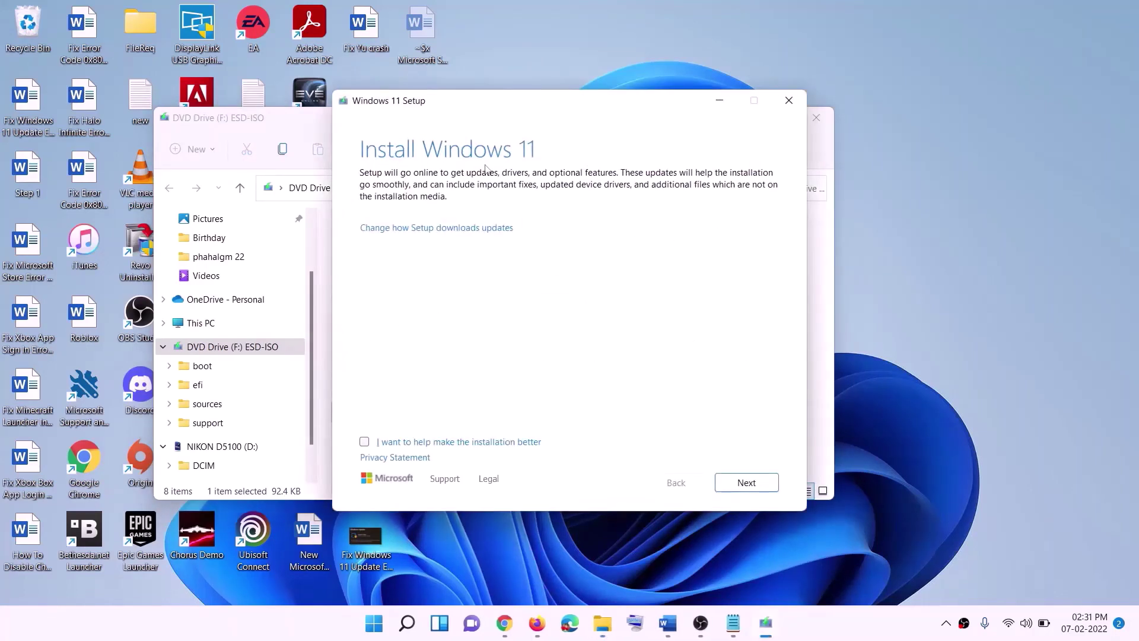
pyautogui.click(748, 483)
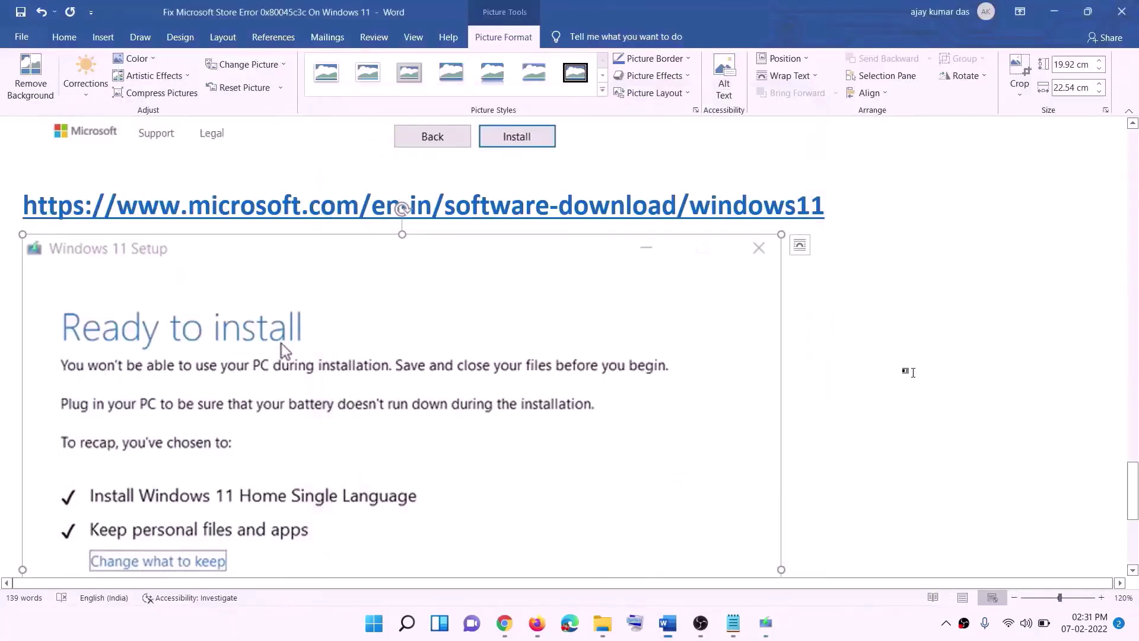
# Review the Windows 11 Ready to install picture in the Word notes, including the options for what to keep
pyautogui.scroll(-3, 262, 287)
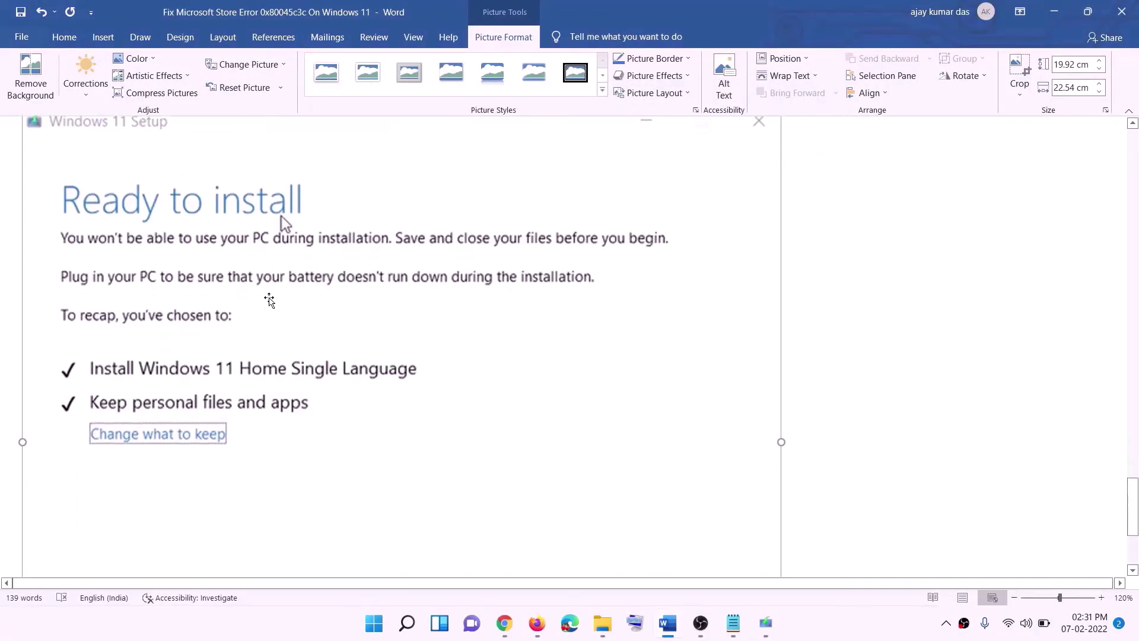
pyautogui.scroll(-1, 104, 220)
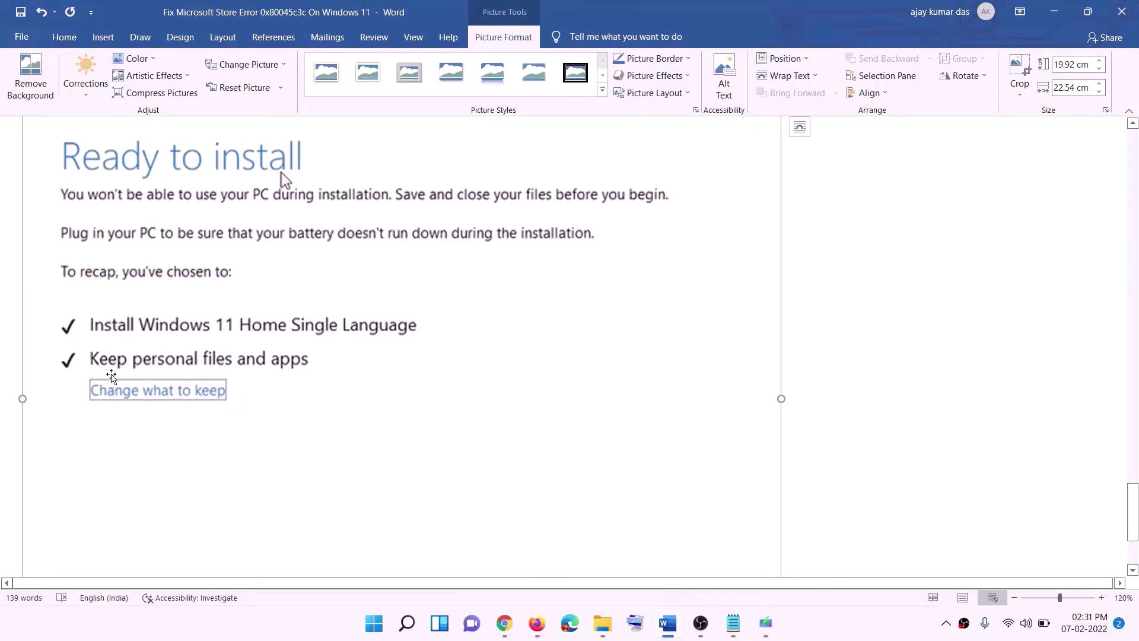
pyautogui.scroll(-3, 689, 560)
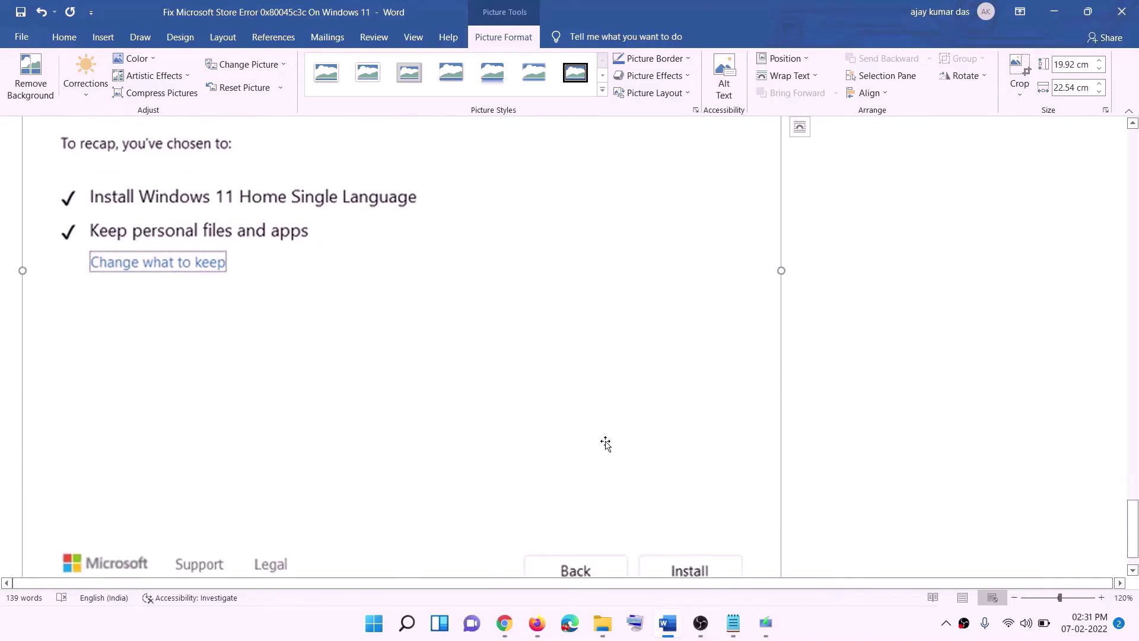
pyautogui.scroll(4, 606, 443)
pyautogui.scroll(3, 605, 444)
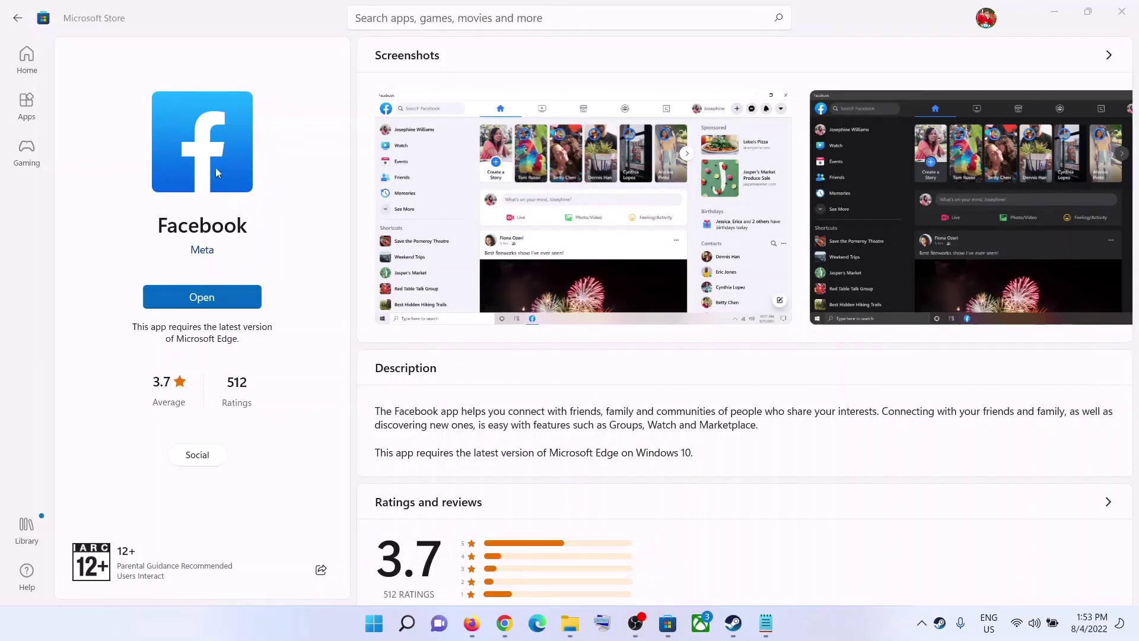
# Open the Facebook app from its Microsoft Store page
pyautogui.click(191, 306)
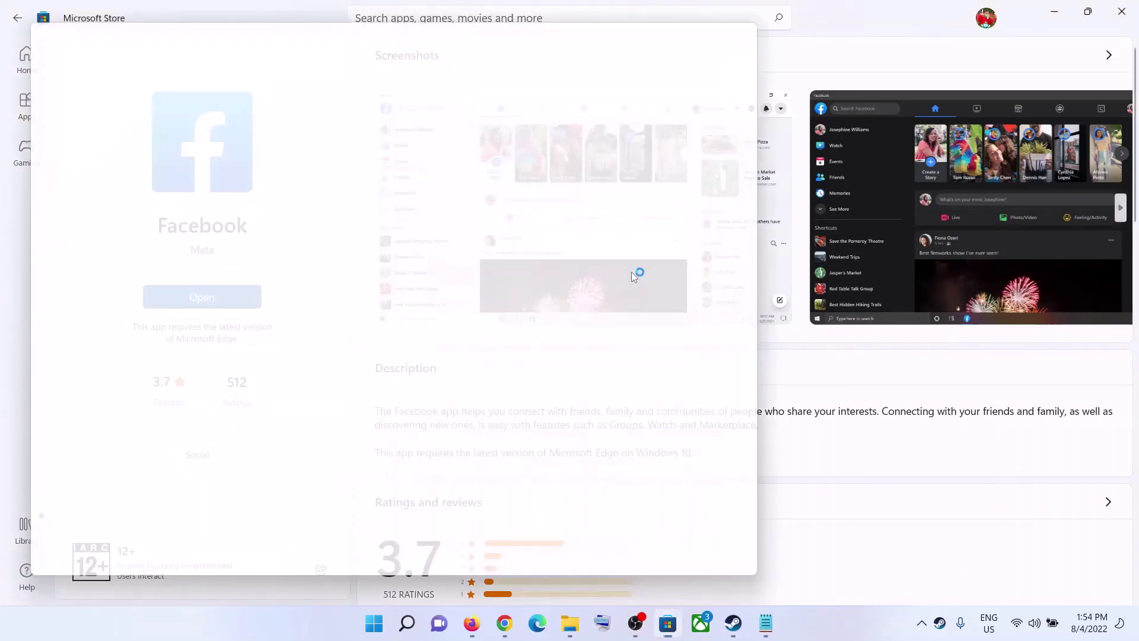